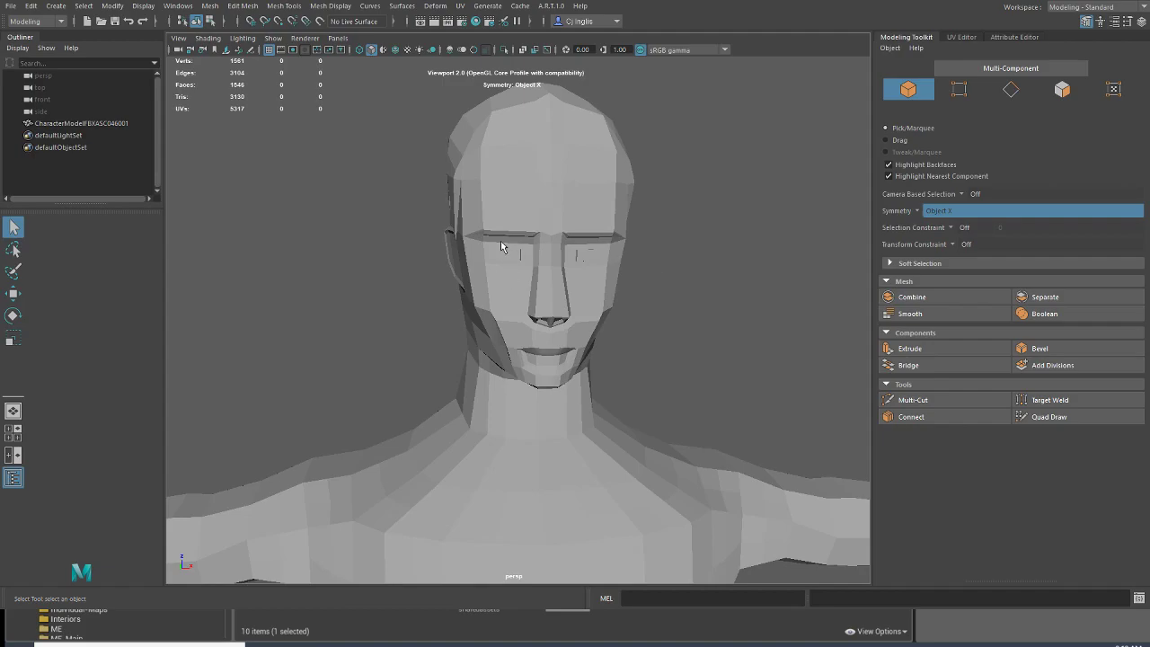
Step: Examine the head mesh's face, jaw and ear topology from the front and side
alt+drag(716, 247, 576, 312)
scroll(671, 263, up, 5)
scroll(665, 262, down, 4)
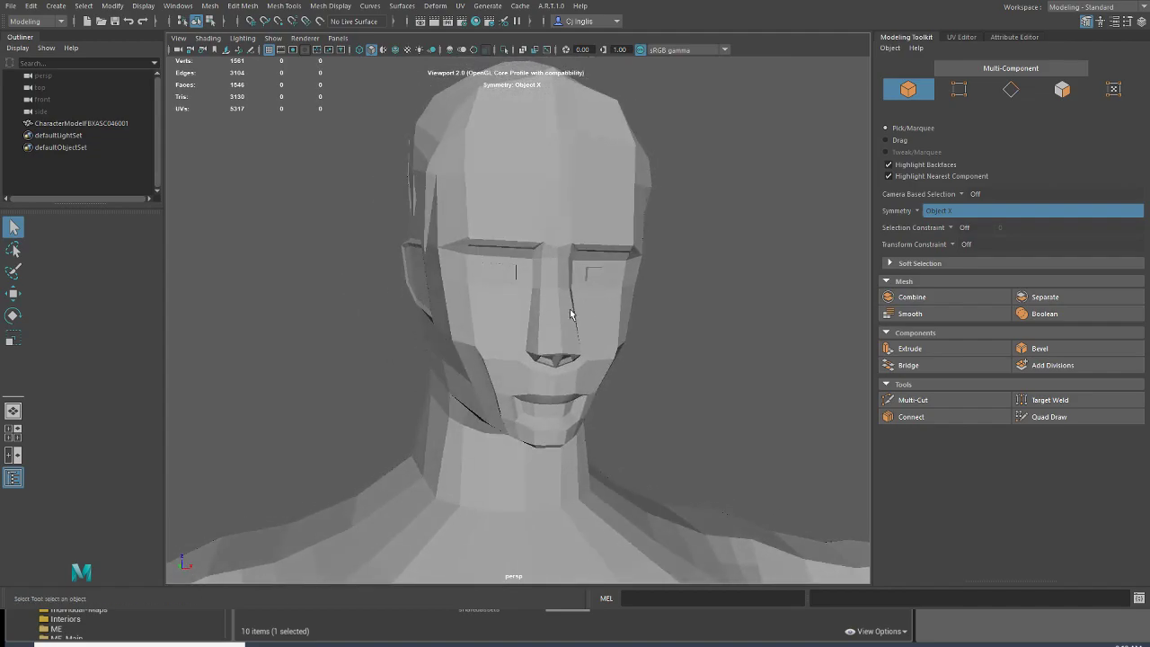
mouse_move(464, 320)
alt+mouse_down()
mouse_move(555, 327)
mouse_move(449, 327)
mouse_move(471, 330)
alt+mouse_up()
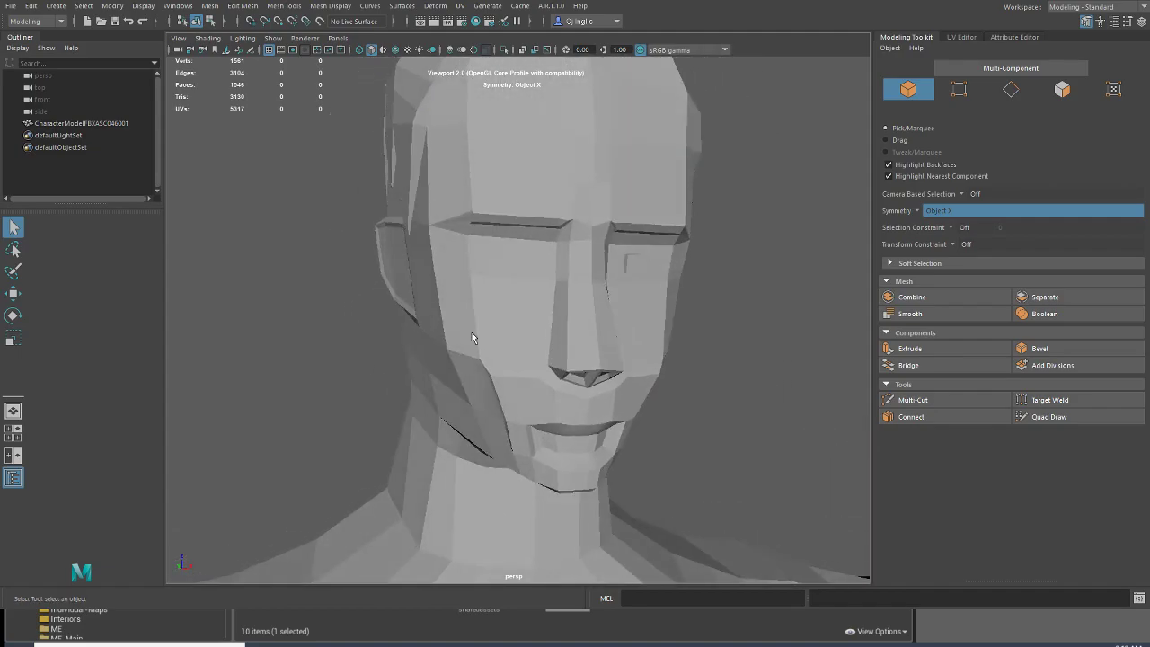
click(471, 335)
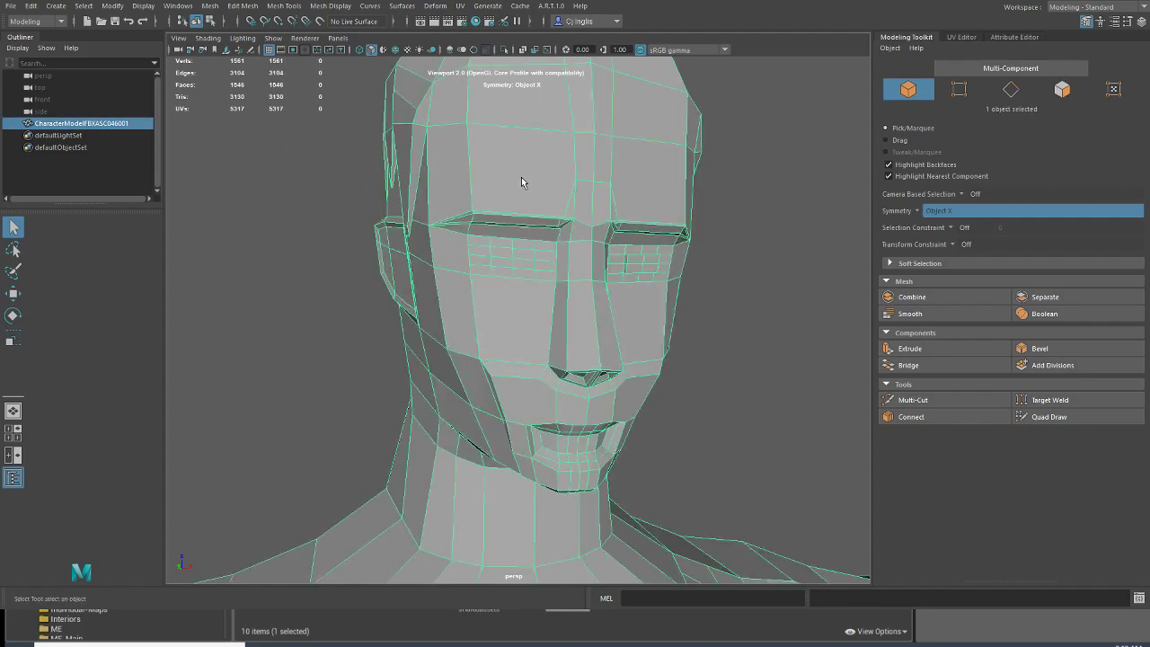
alt+drag(513, 182, 441, 171)
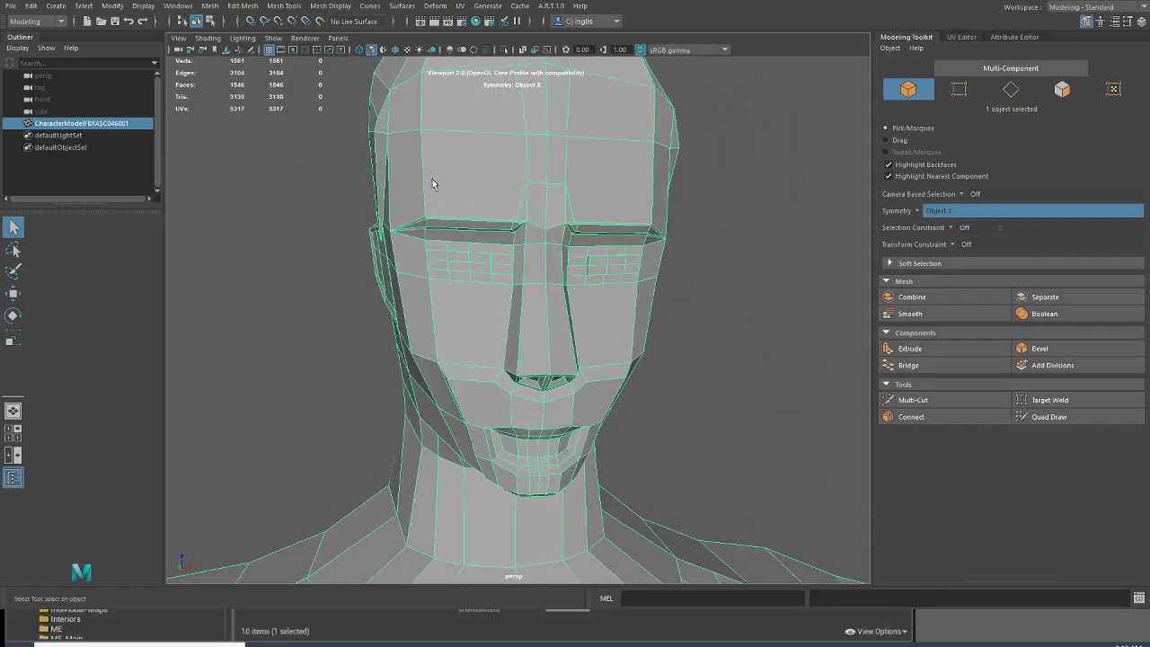
scroll(433, 183, down, 2)
scroll(465, 308, down, 2)
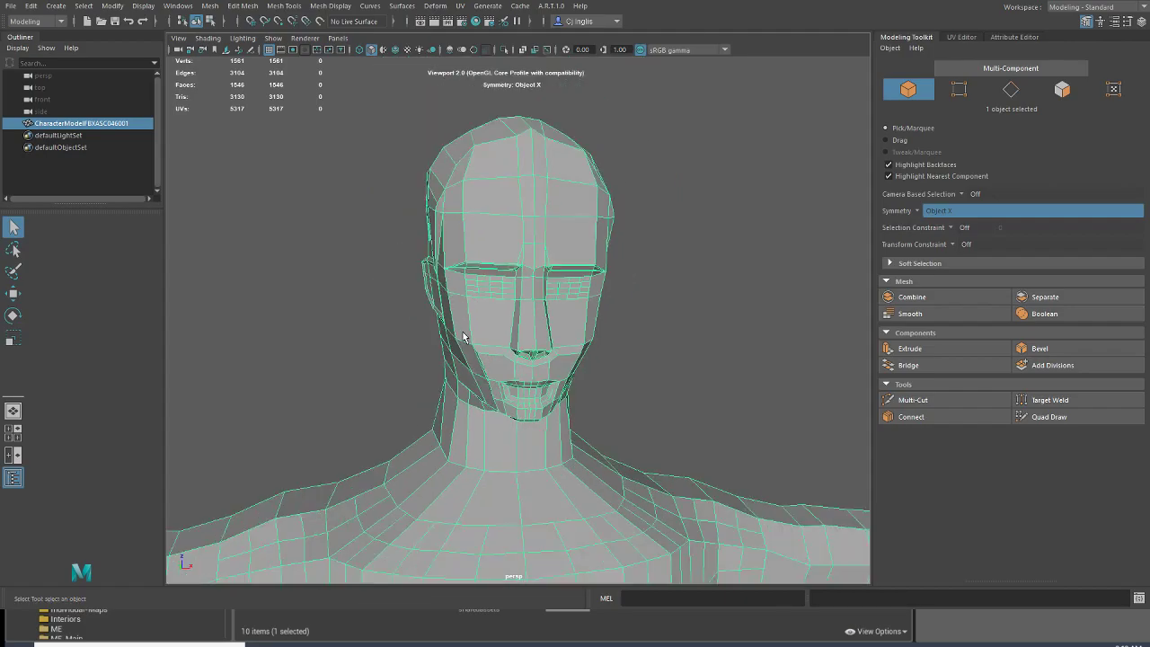
click(42, 99)
alt+drag(329, 231, 445, 303)
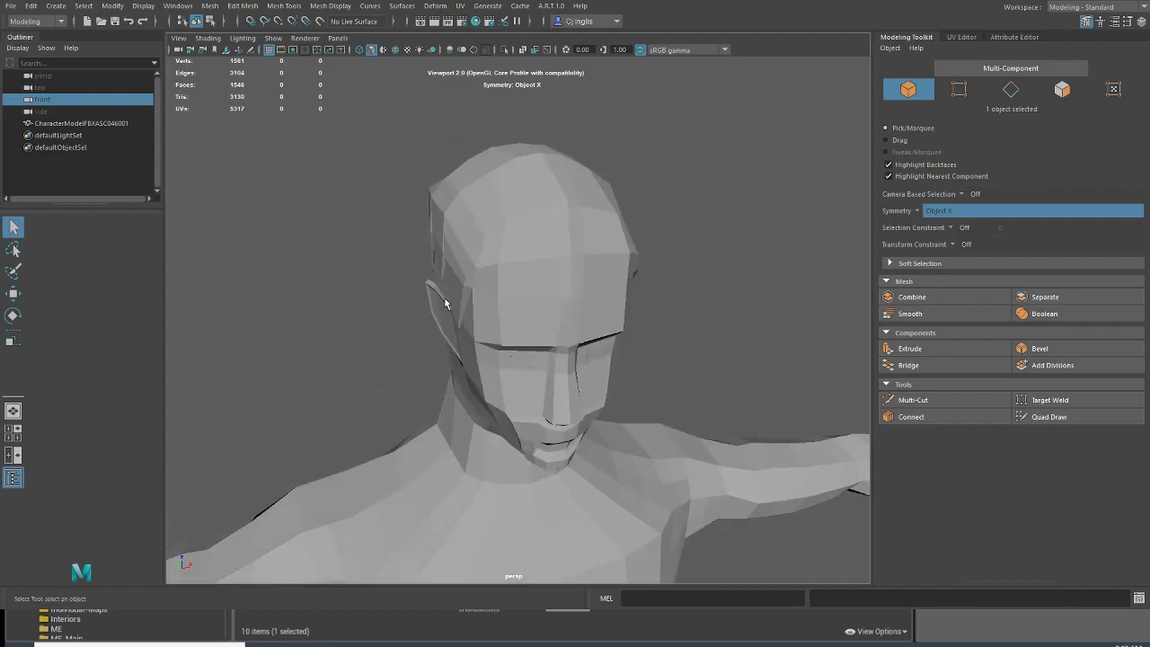
scroll(445, 303, up, 5)
alt+drag(385, 280, 472, 255)
click(447, 239)
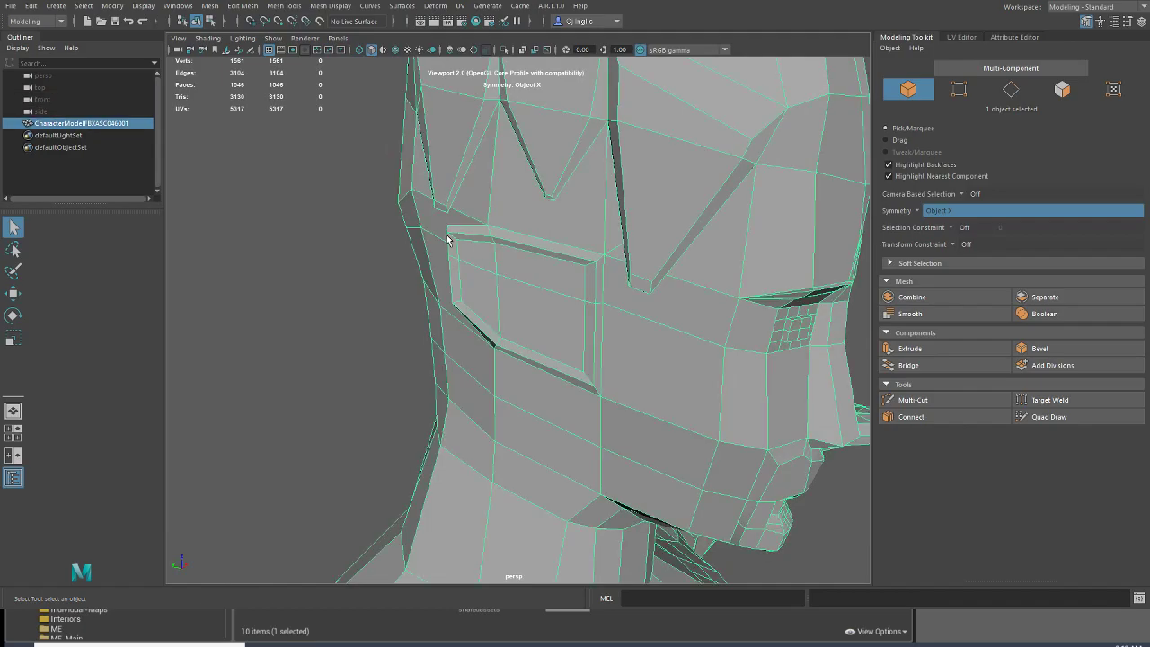
Step: Examine the wireframe around the eyes, nose and mouth from front and three-quarter angles
click(127, 100)
scroll(589, 262, down, 5)
alt+drag(588, 263, 504, 253)
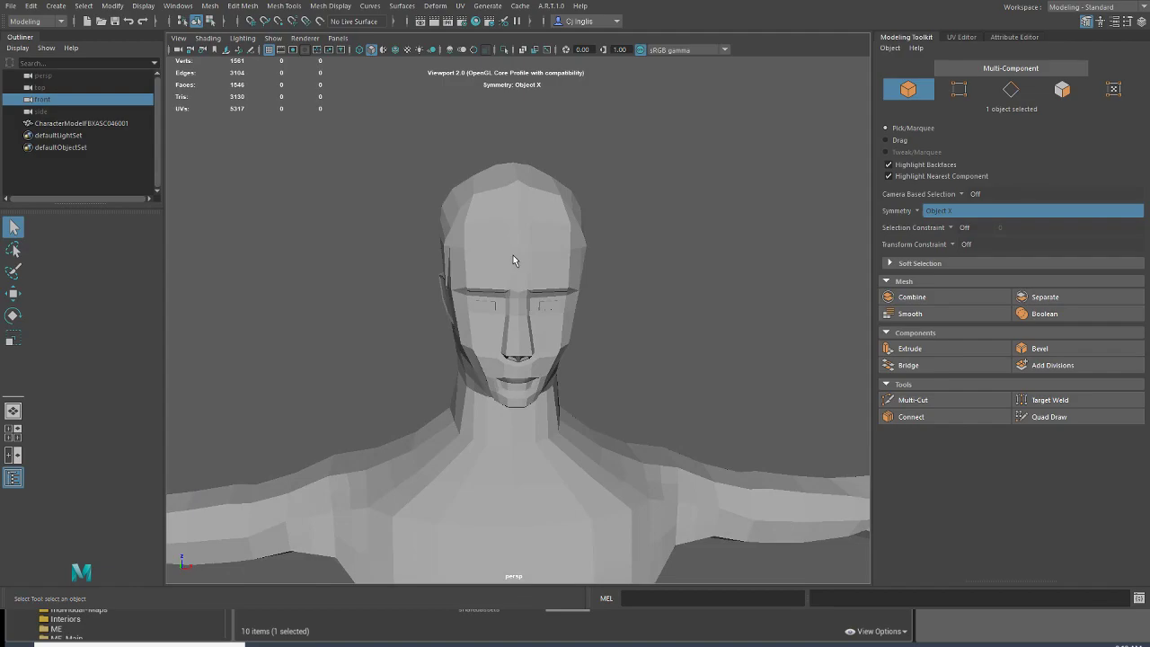
scroll(510, 366, up, 2)
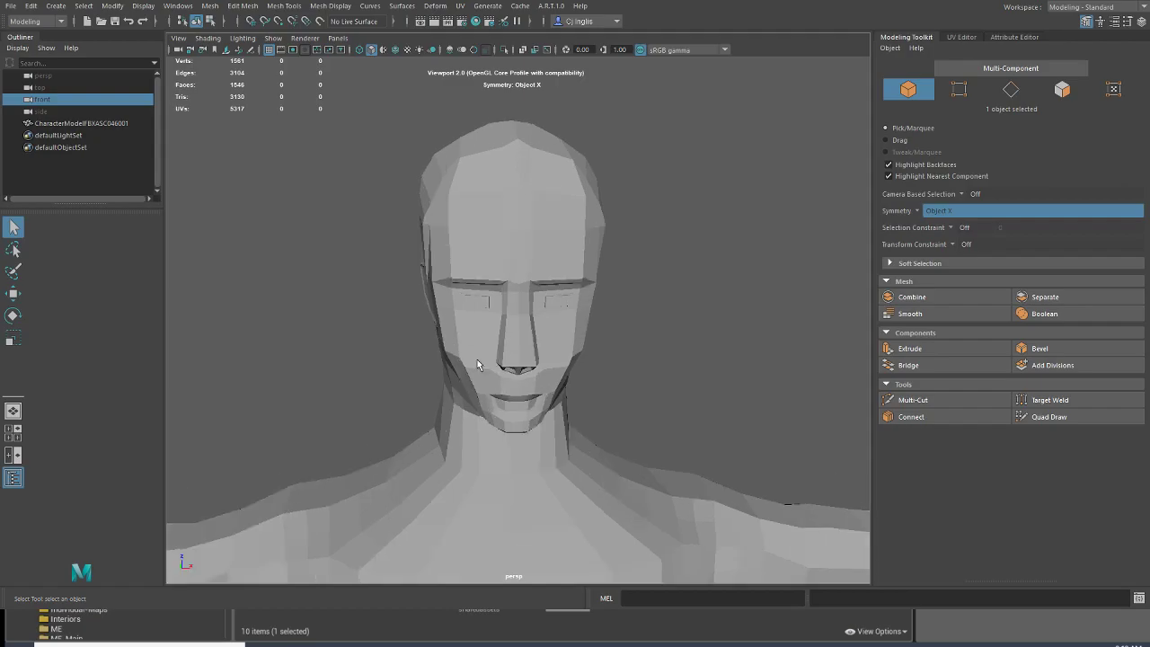
alt+drag(477, 364, 395, 334)
scroll(506, 334, up, 5)
alt+drag(485, 333, 424, 335)
scroll(425, 319, down, 3)
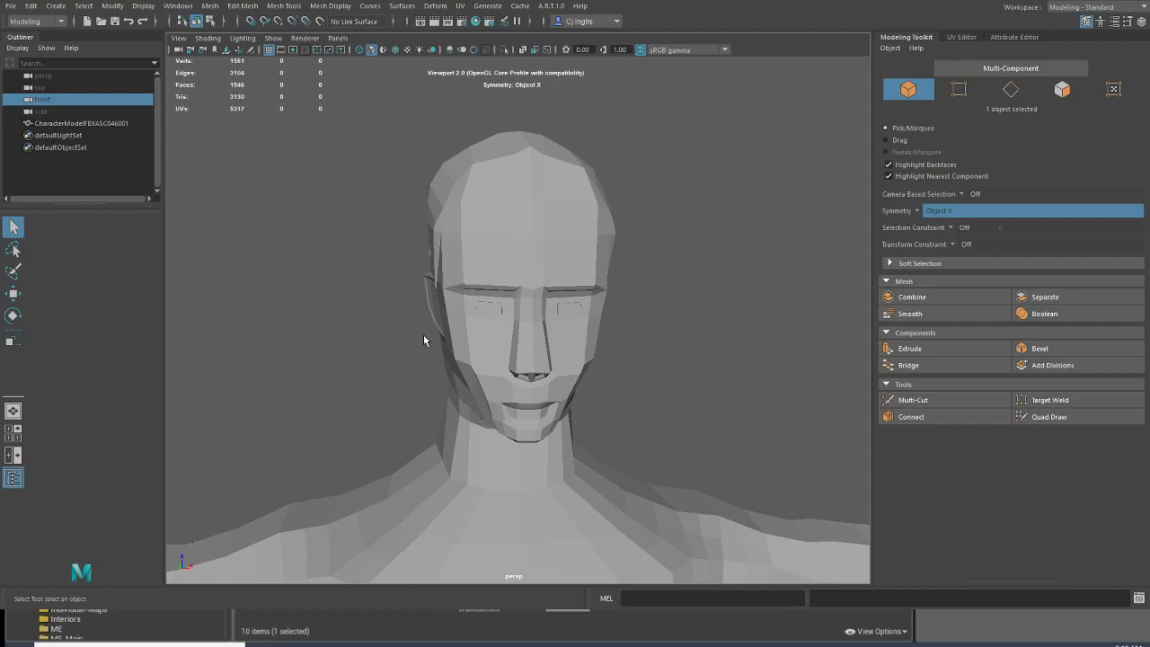
click(567, 360)
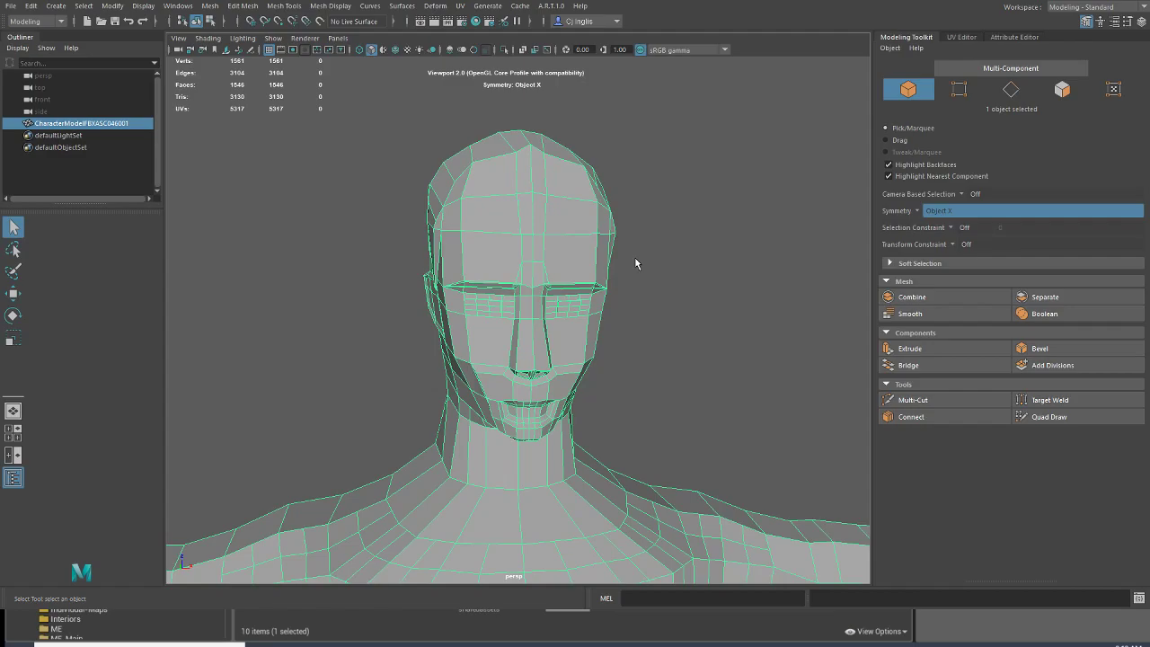
scroll(492, 322, up, 3)
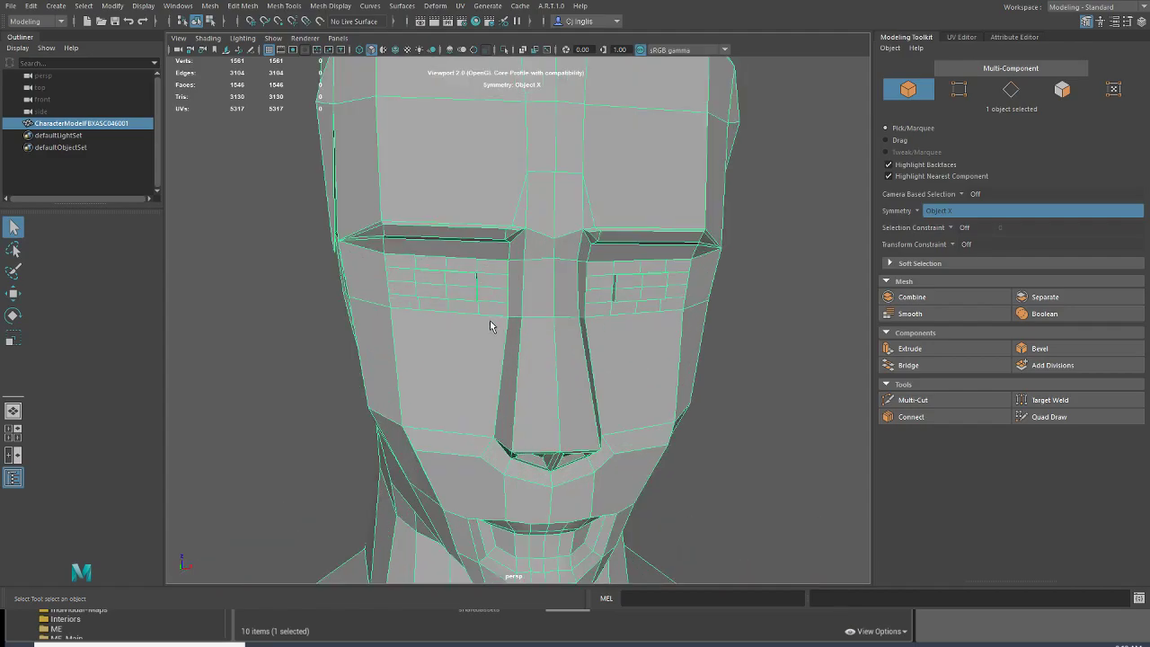
scroll(489, 320, down, 3)
alt+drag(487, 325, 483, 320)
scroll(483, 321, up, 2)
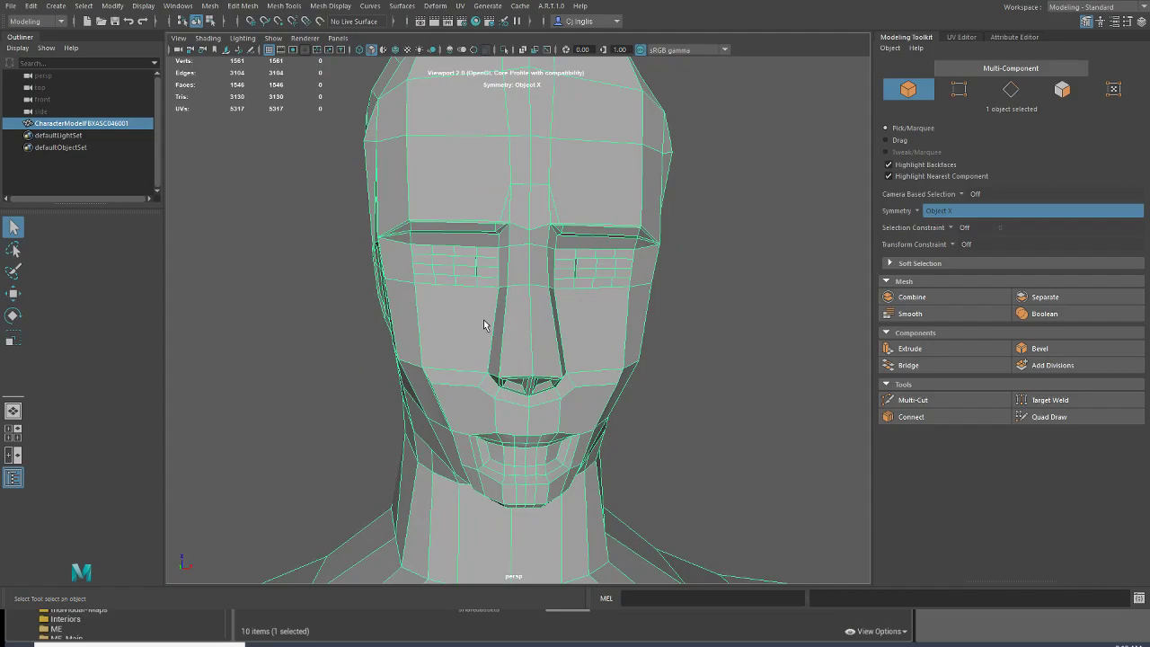
scroll(483, 324, up, 2)
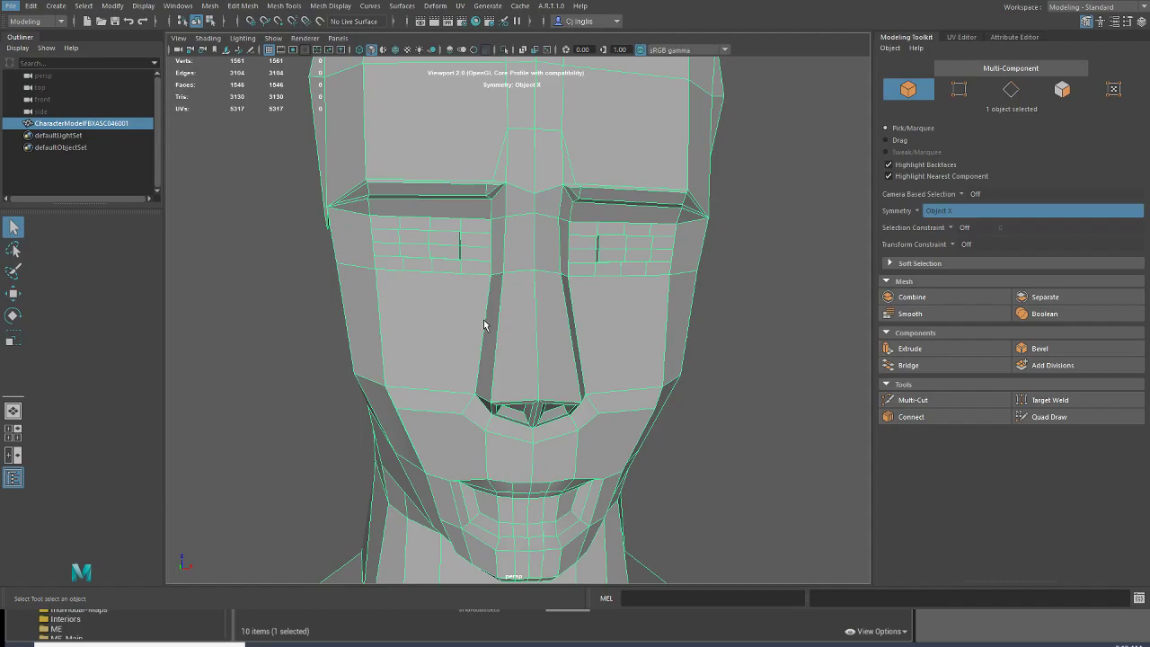
scroll(489, 320, down, 3)
scroll(495, 316, up, 3)
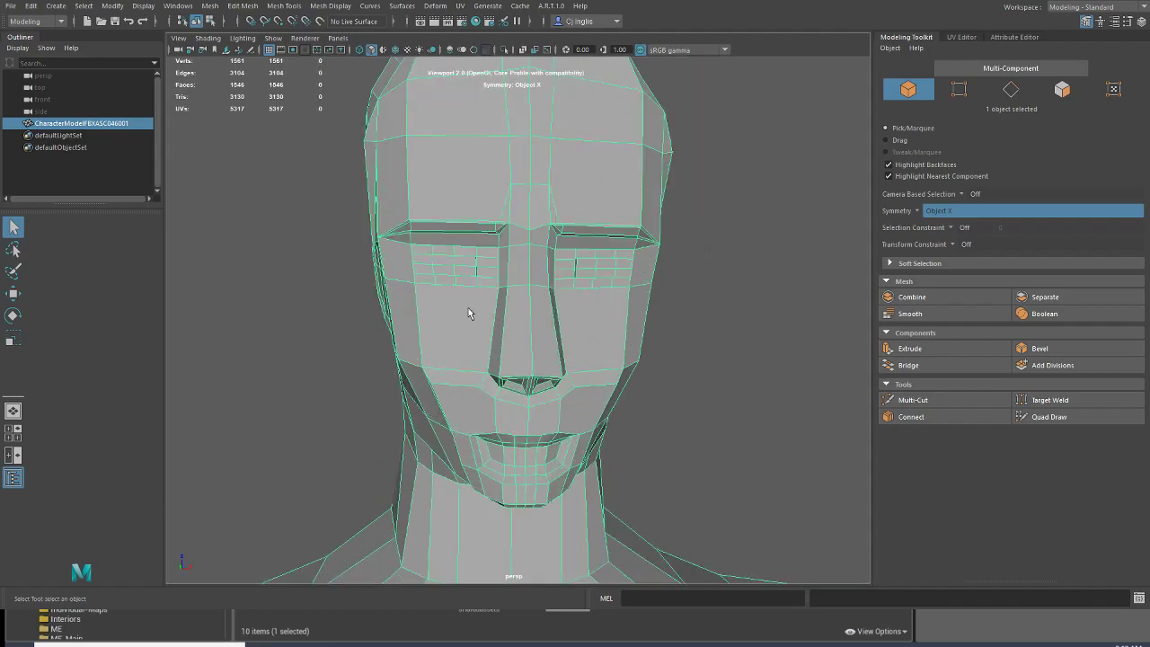
alt+drag(475, 311, 482, 311)
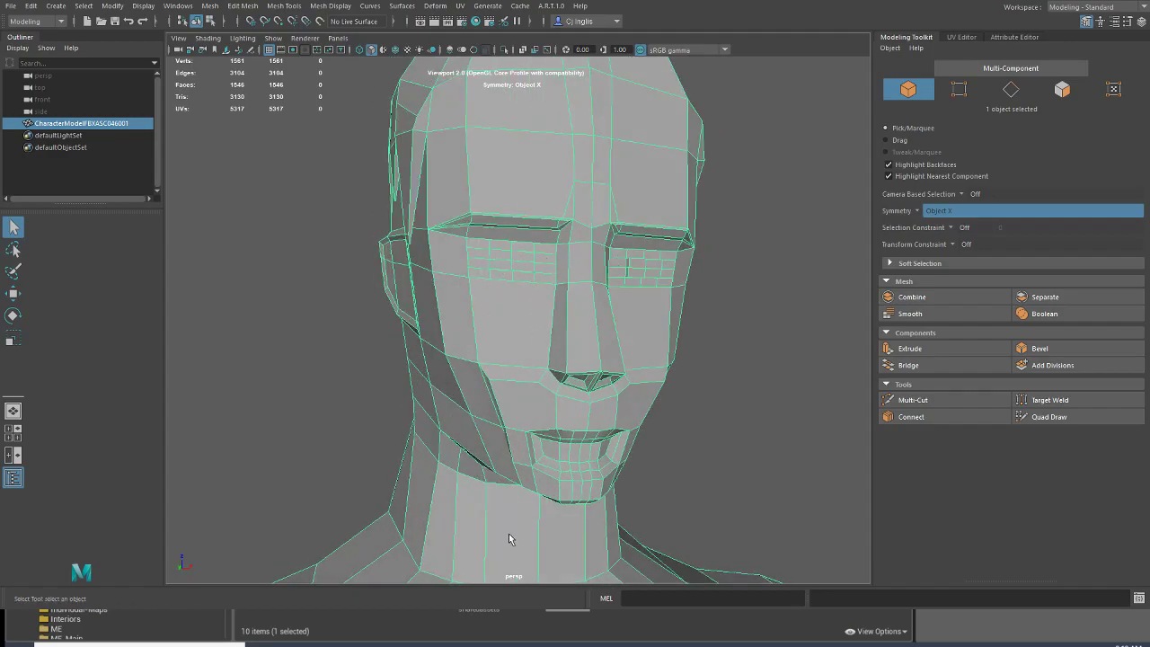
alt+drag(406, 315, 580, 326)
Step: Set the character mesh to face selection with Drag picking and camera-based selection, keeping Object X symmetry
key(F11)
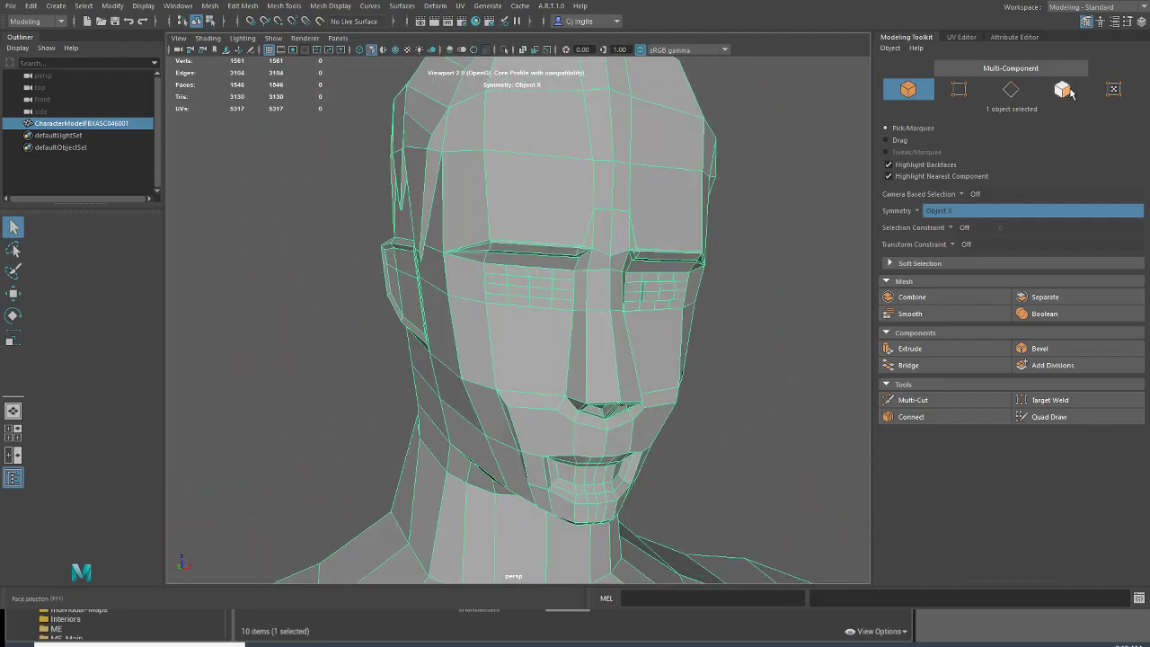
click(886, 141)
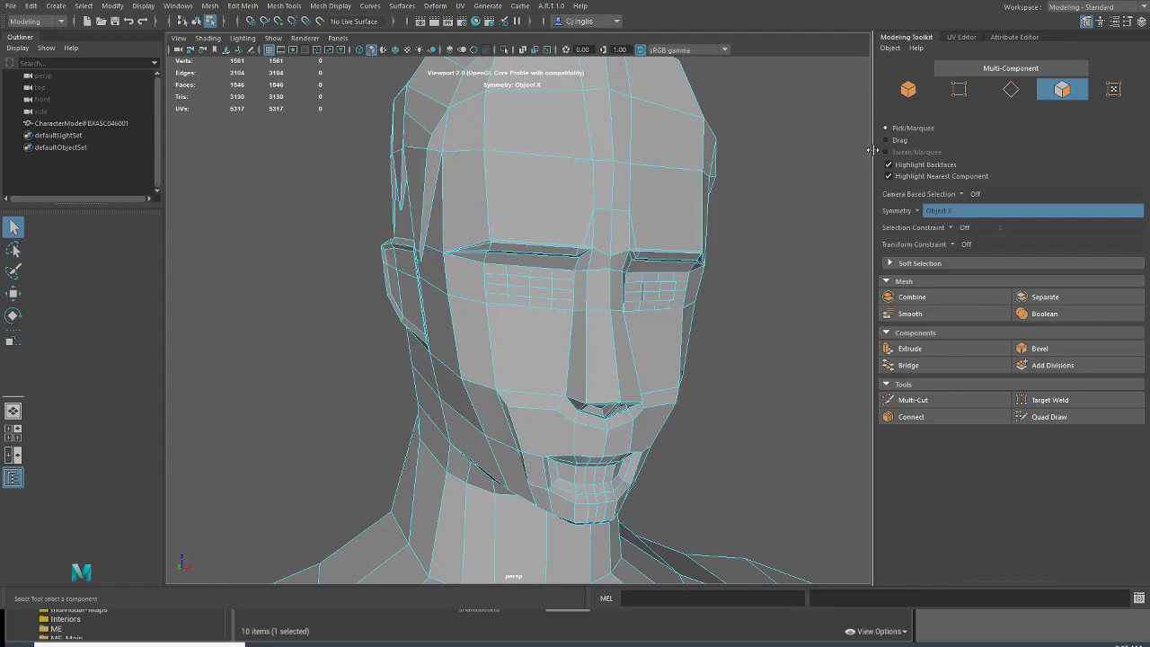
click(521, 355)
alt+drag(521, 355, 512, 334)
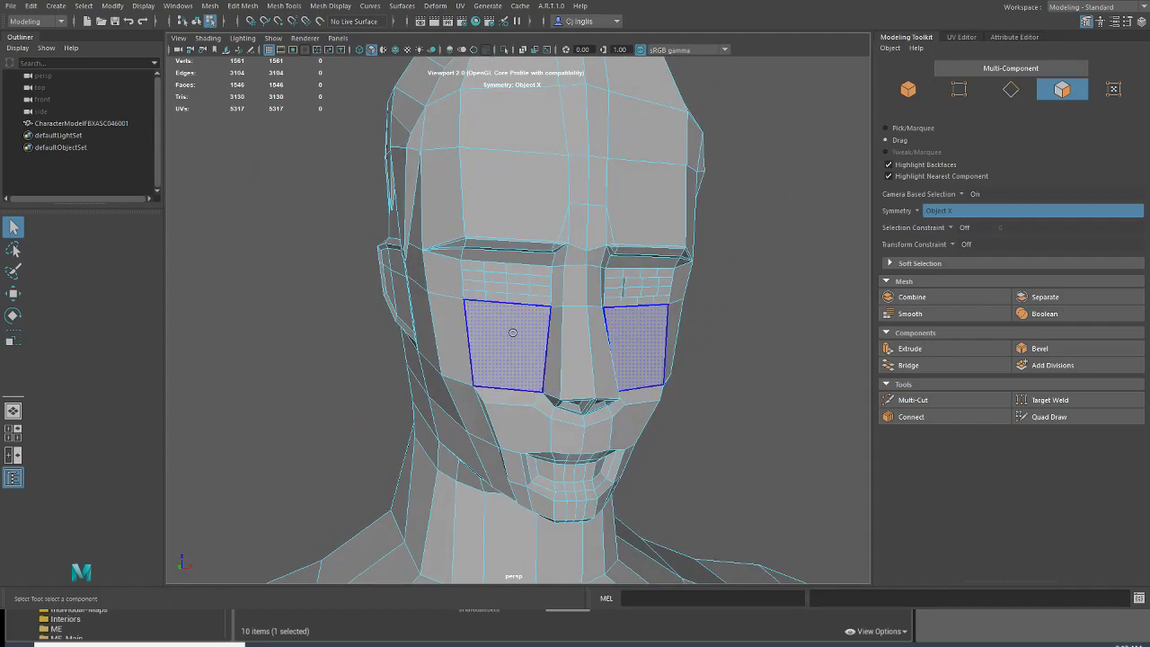
scroll(470, 291, up, 5)
scroll(469, 290, down, 6)
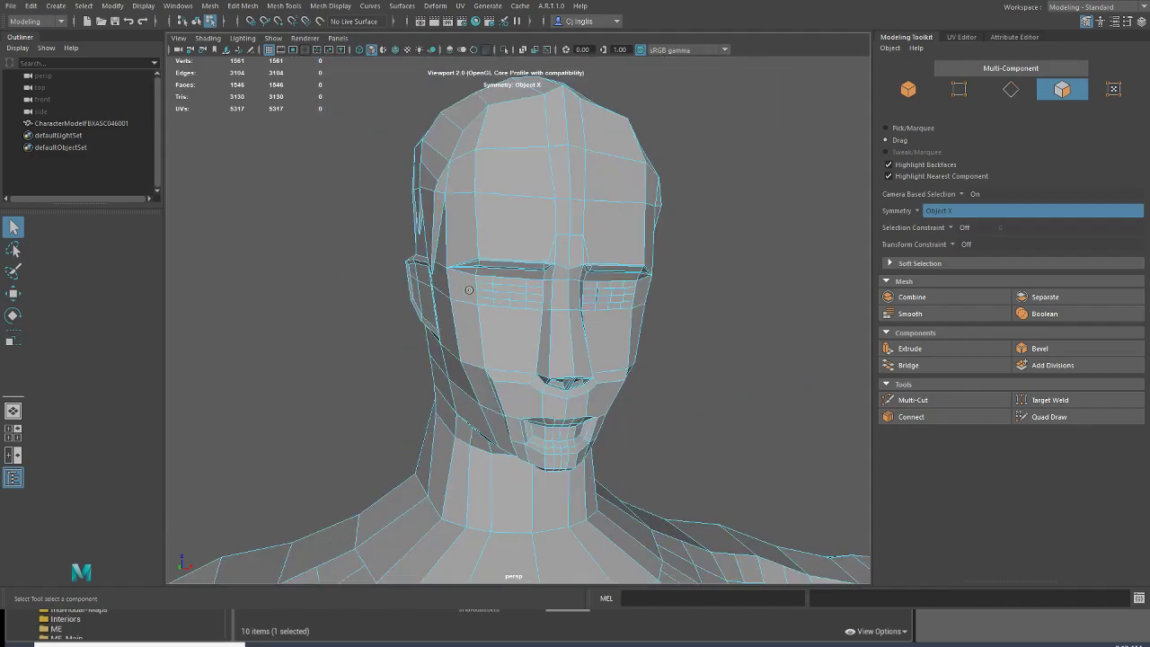
scroll(469, 290, up, 4)
alt+drag(469, 295, 467, 296)
click(513, 286)
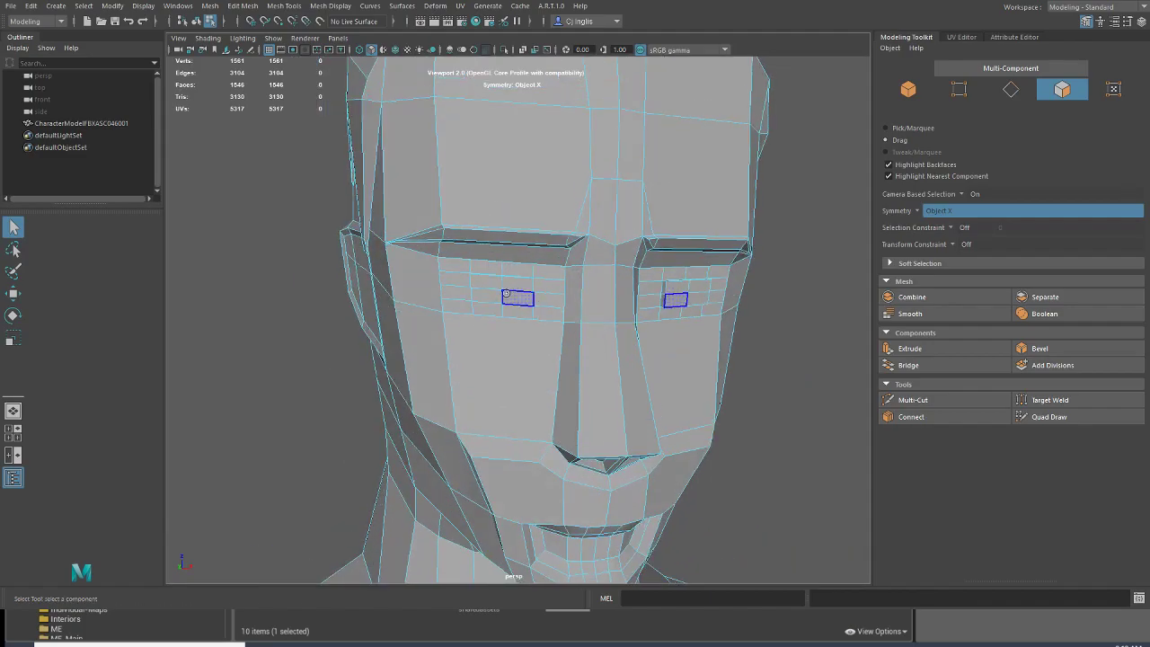
Step: Select the faces on the underside of the nose, including both nostrils, with Object X symmetry
alt+drag(272, 282, 387, 231)
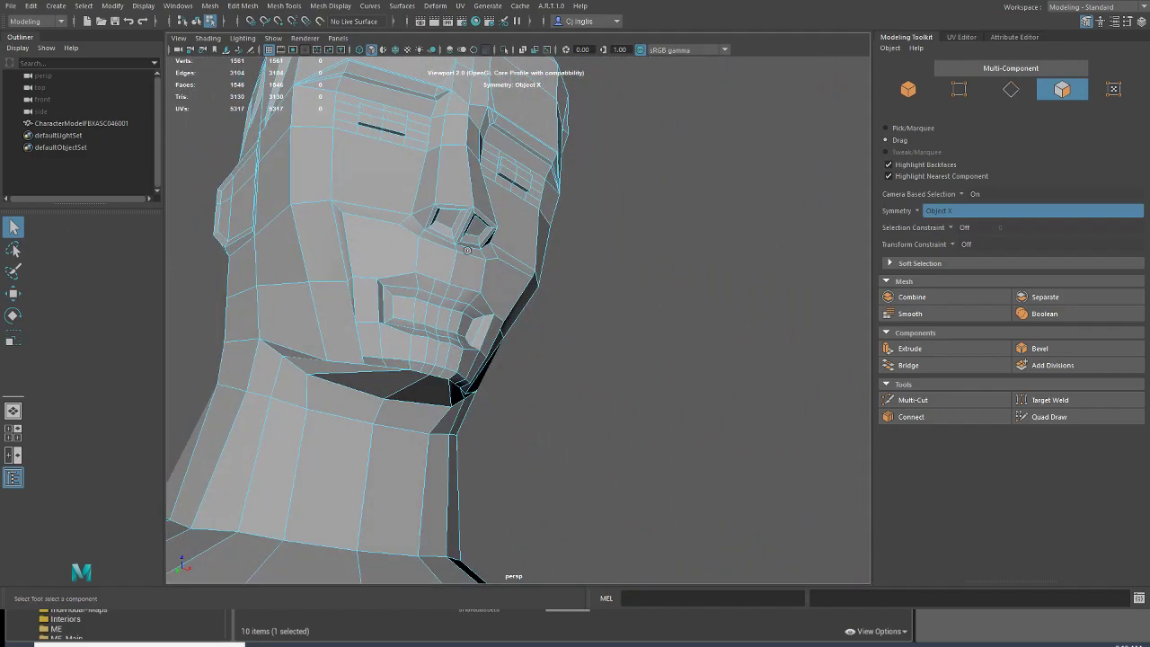
scroll(420, 225, up, 5)
alt+middle_drag(420, 226, 469, 327)
alt+drag(469, 327, 437, 387)
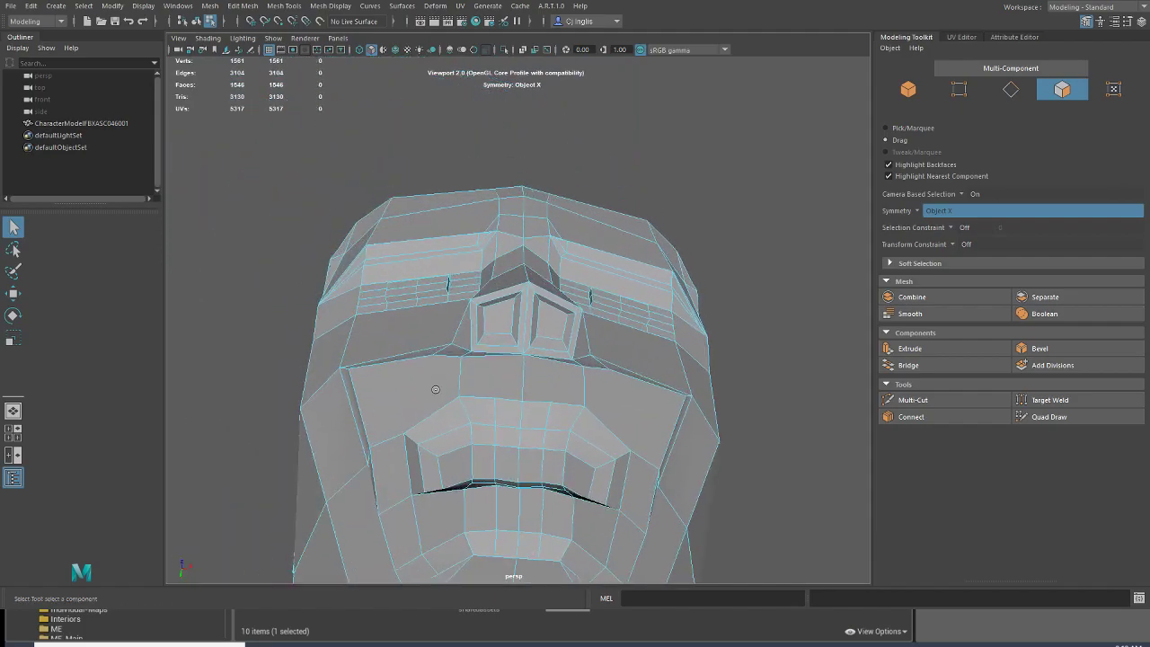
mouse_move(487, 325)
mouse_down()
mouse_move(490, 304)
mouse_move(526, 307)
mouse_move(478, 320)
mouse_up()
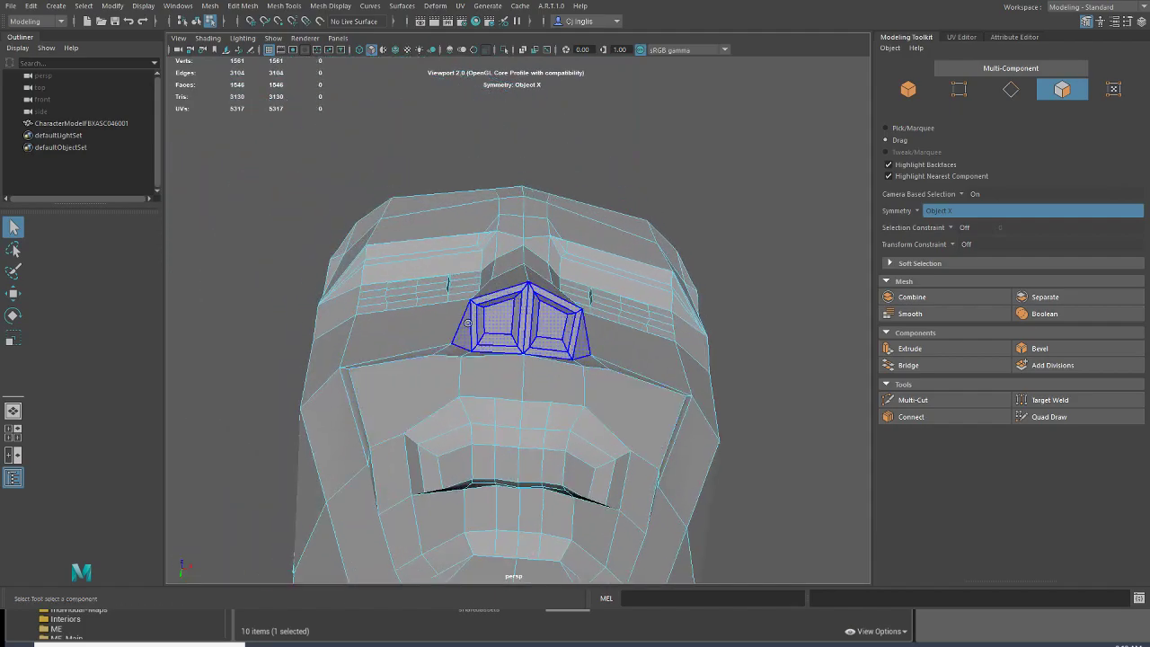
key(f)
scroll(498, 439, down, 3)
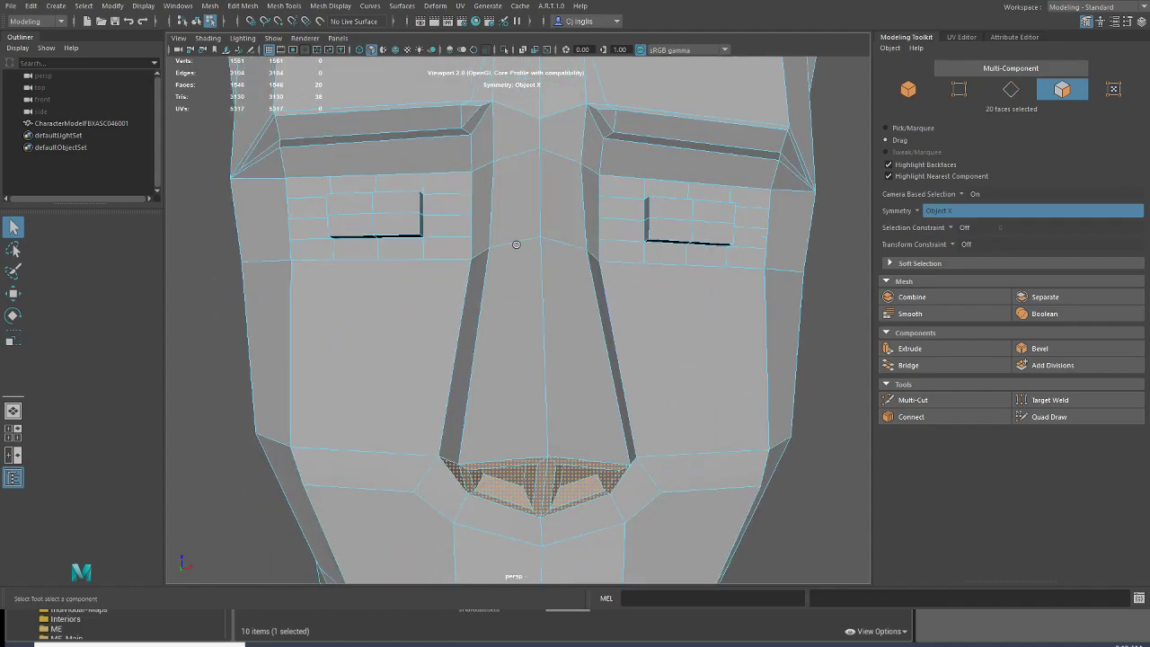
Step: Rotate the selected faces on the underside of the nose about the X axis
key(r)
click(13, 314)
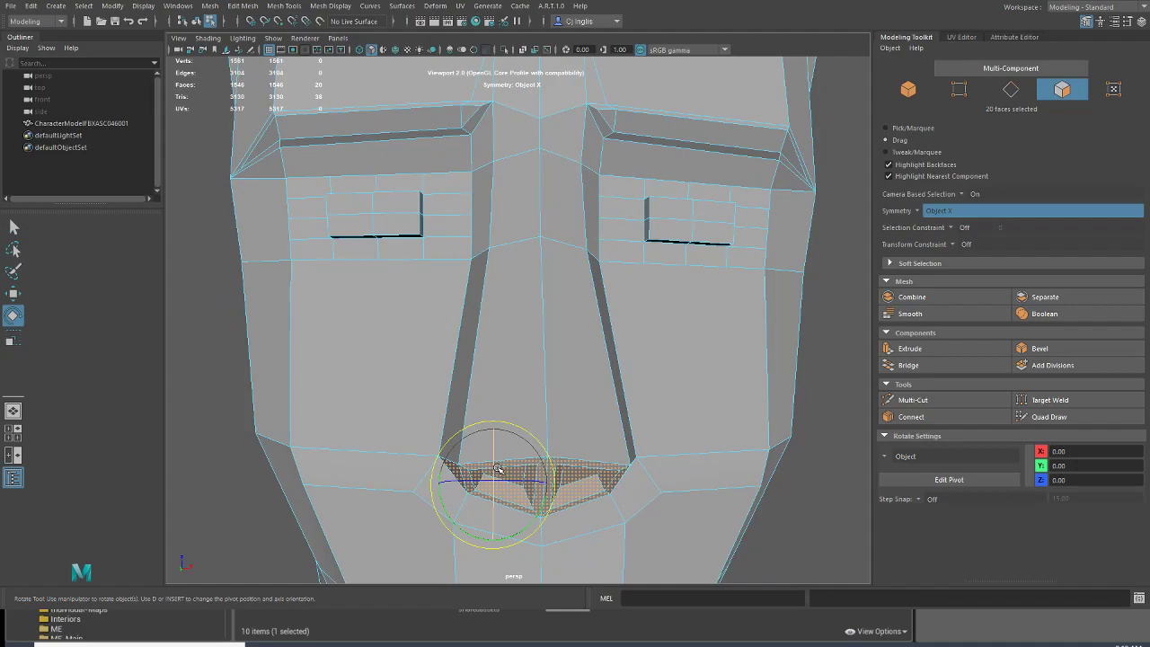
drag(492, 467, 498, 437)
key(ctrl+z)
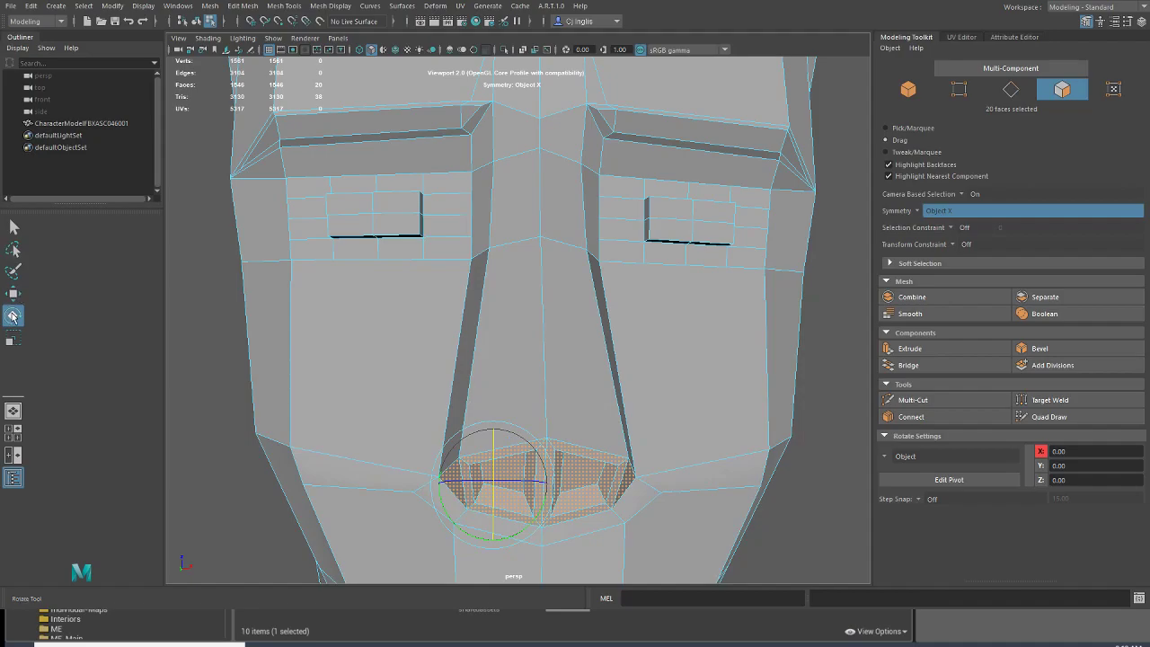
Step: Try scaling the underside faces of the nose in the XZ plane, undo it, and restore the face selection
click(13, 338)
drag(539, 445, 537, 448)
key(ctrl+z)
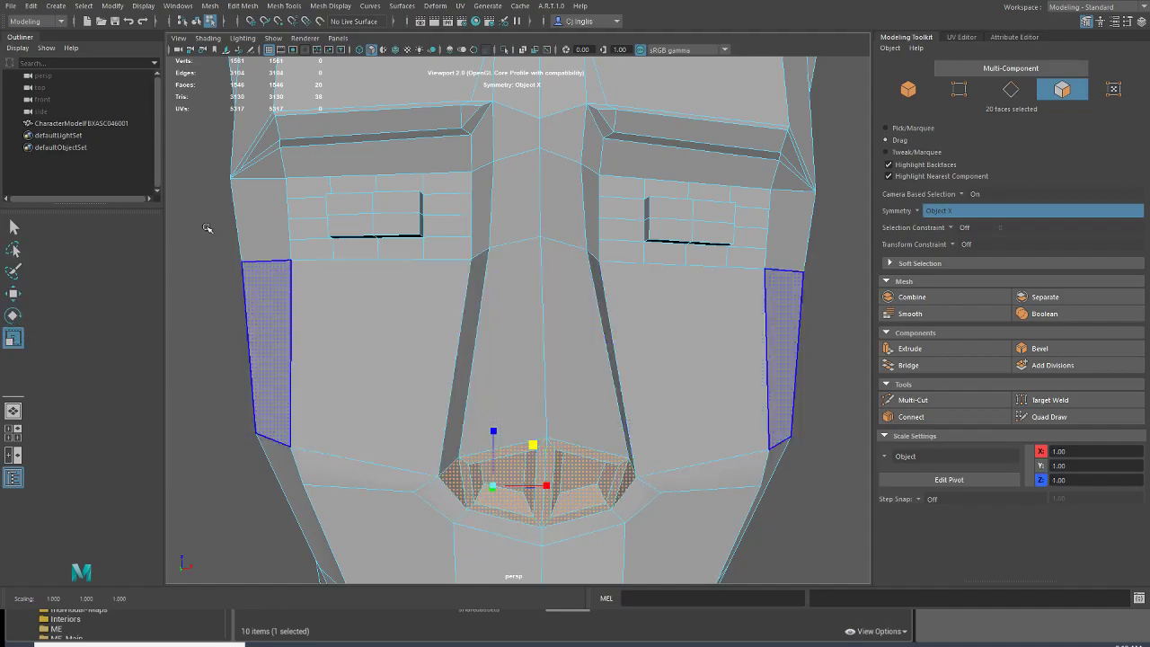
click(53, 87)
alt+drag(475, 308, 611, 360)
key(ctrl+z)
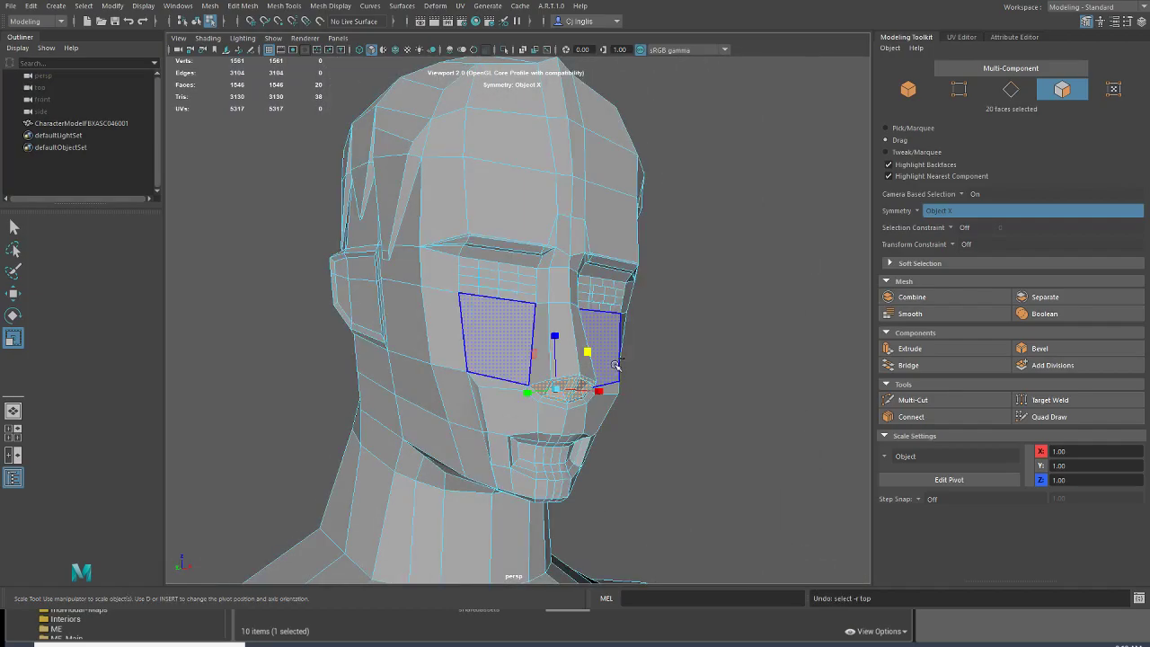
Step: Scale the underside faces of the nose along the Y axis and clear the selection
click(568, 364)
drag(532, 346, 557, 336)
click(99, 104)
alt+drag(314, 288, 398, 290)
key(ctrl+z)
key(ctrl+z)
drag(481, 355, 492, 355)
click(81, 104)
Step: Select the innermost face of both nostrils with Object X symmetry
alt+drag(346, 270, 435, 257)
alt+right_drag(435, 257, 470, 348)
mouse_move(471, 347)
alt+mouse_down()
mouse_move(437, 303)
mouse_move(469, 323)
mouse_move(462, 346)
alt+mouse_up()
scroll(469, 323, up, 3)
click(453, 309)
click(459, 304)
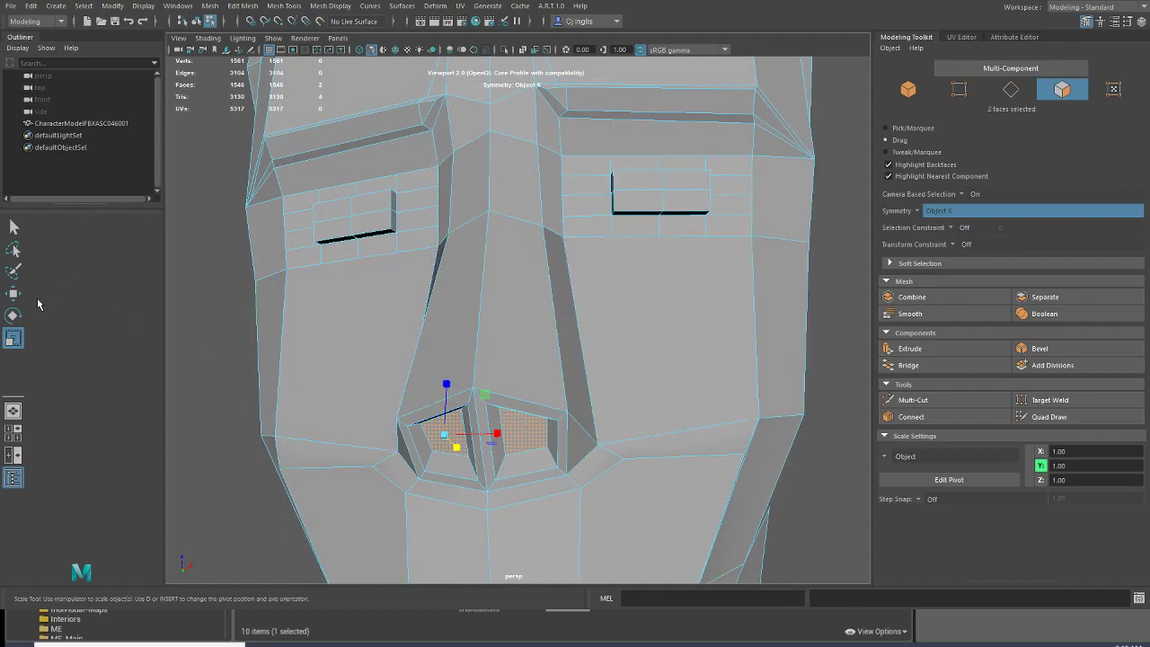
Step: Extend the selection to the inner walls of both nostrils and move these faces along the Y axis
click(13, 295)
alt+drag(450, 465, 518, 225)
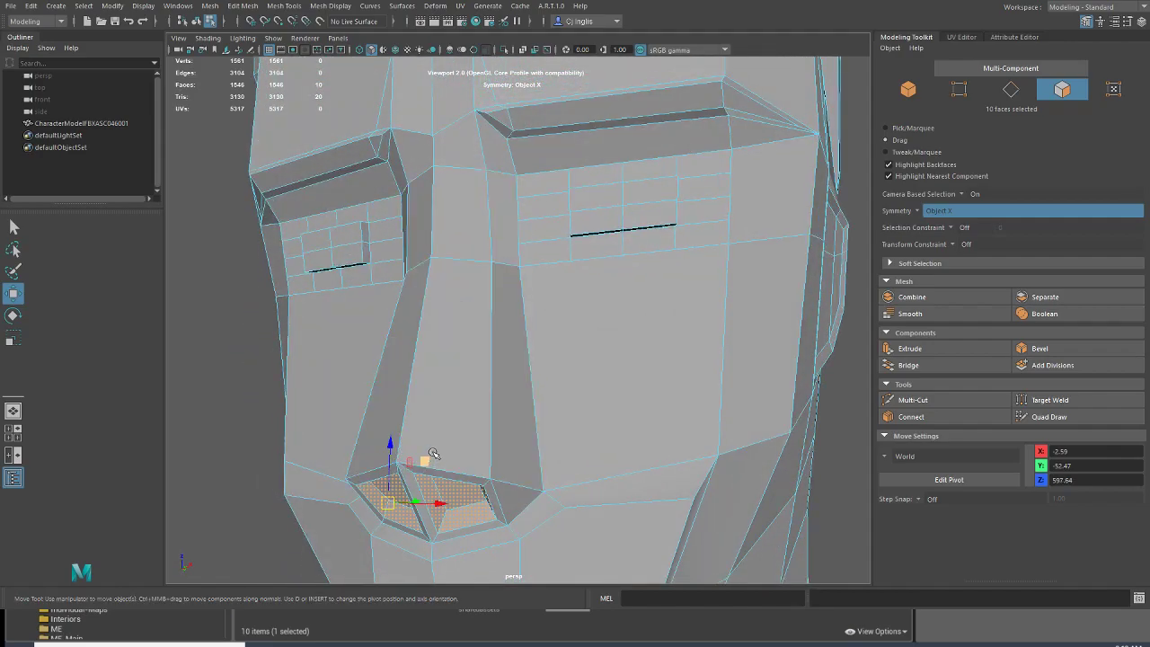
alt+middle_drag(518, 226, 553, 140)
drag(444, 422, 449, 397)
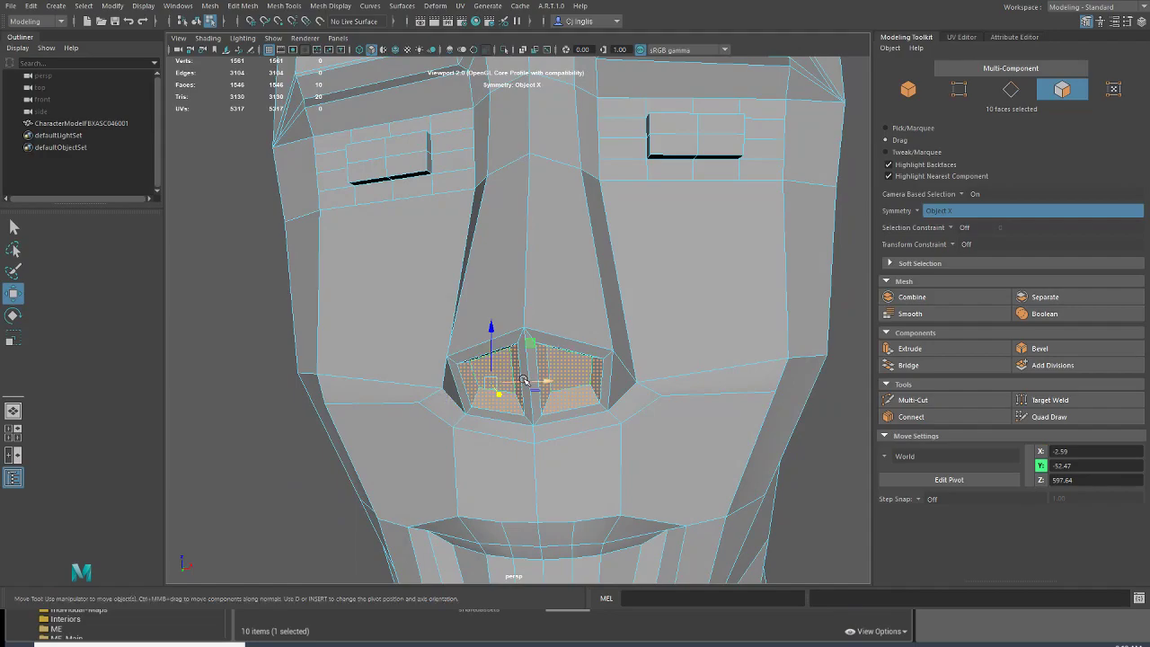
Step: Scale the inner faces of both nostrils, rotate them about the X axis, and clear the selection
alt+drag(584, 211, 573, 236)
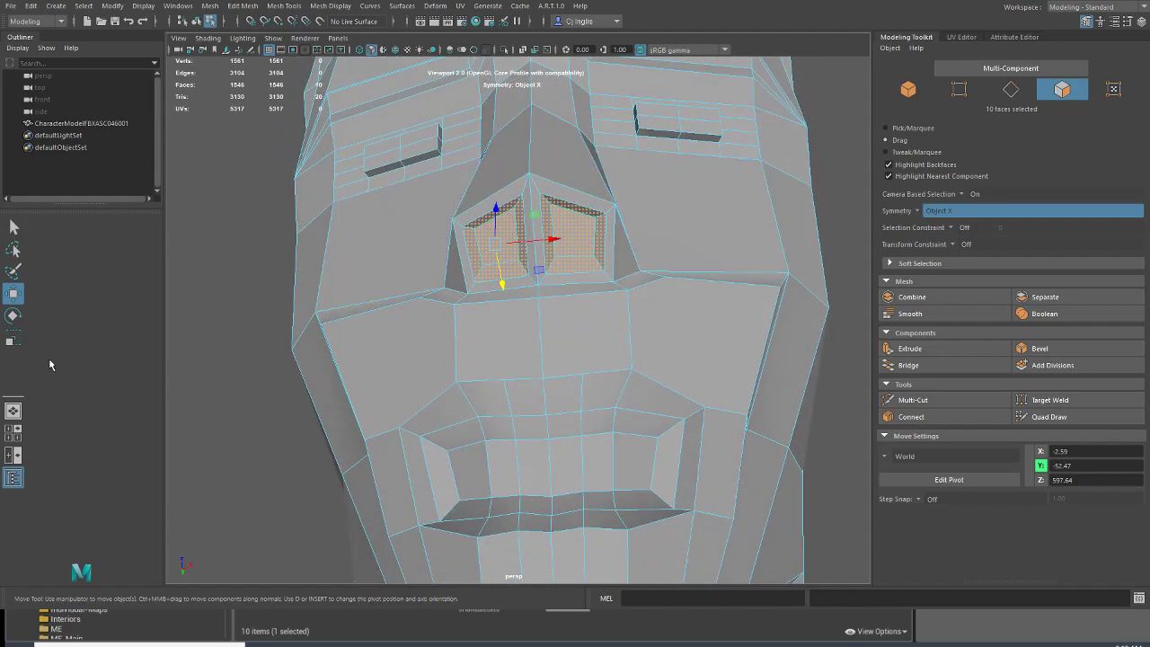
click(13, 339)
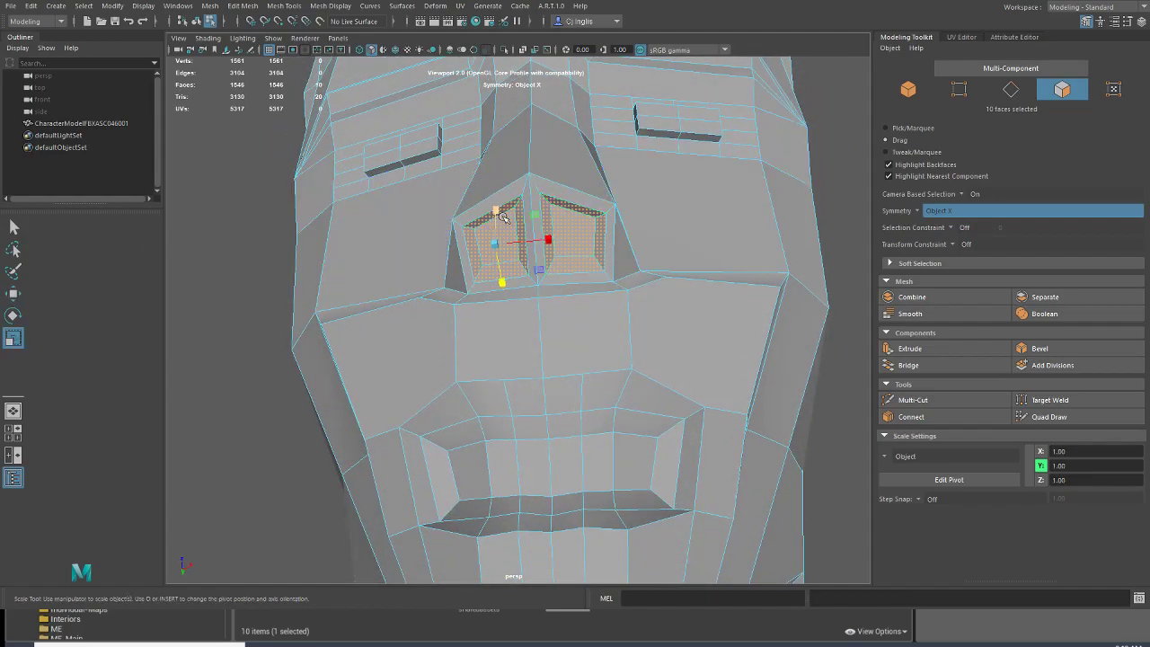
click(13, 317)
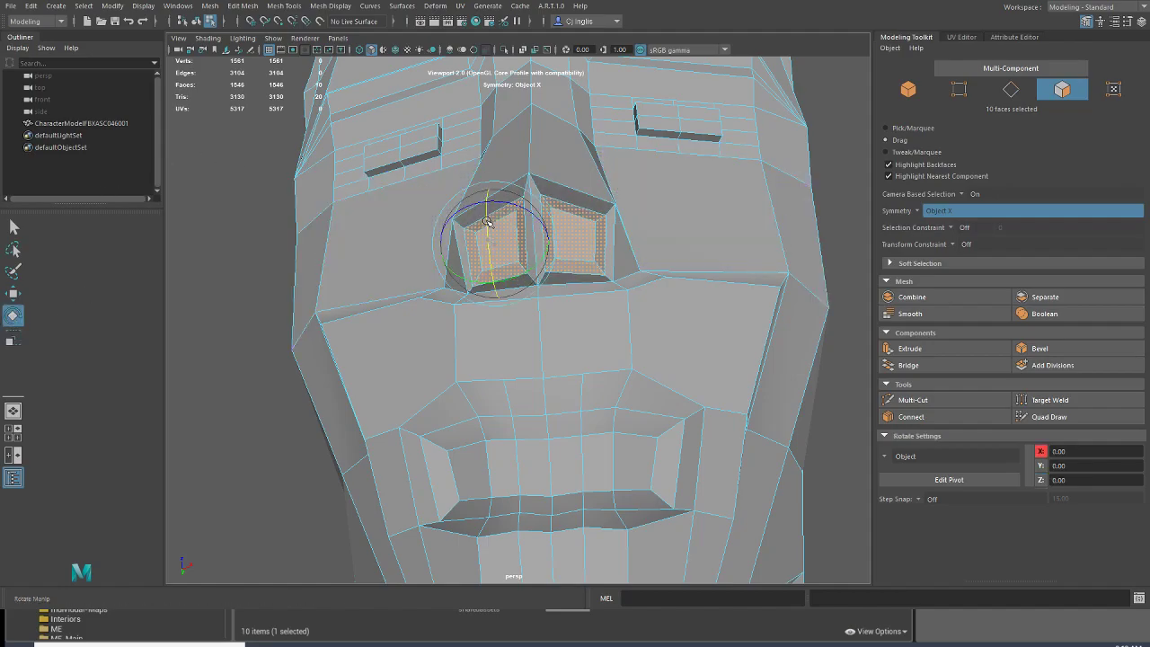
alt+drag(503, 235, 439, 350)
click(577, 317)
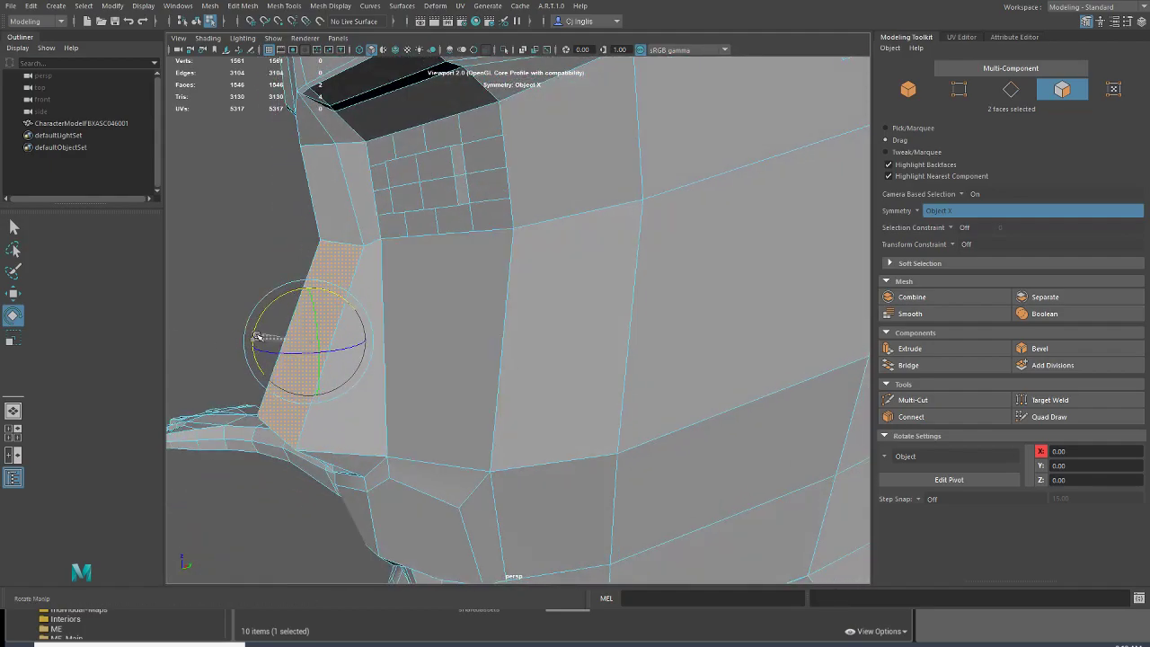
alt+drag(255, 343, 372, 321)
click(94, 112)
alt+drag(341, 270, 605, 323)
alt+middle_drag(605, 322, 531, 264)
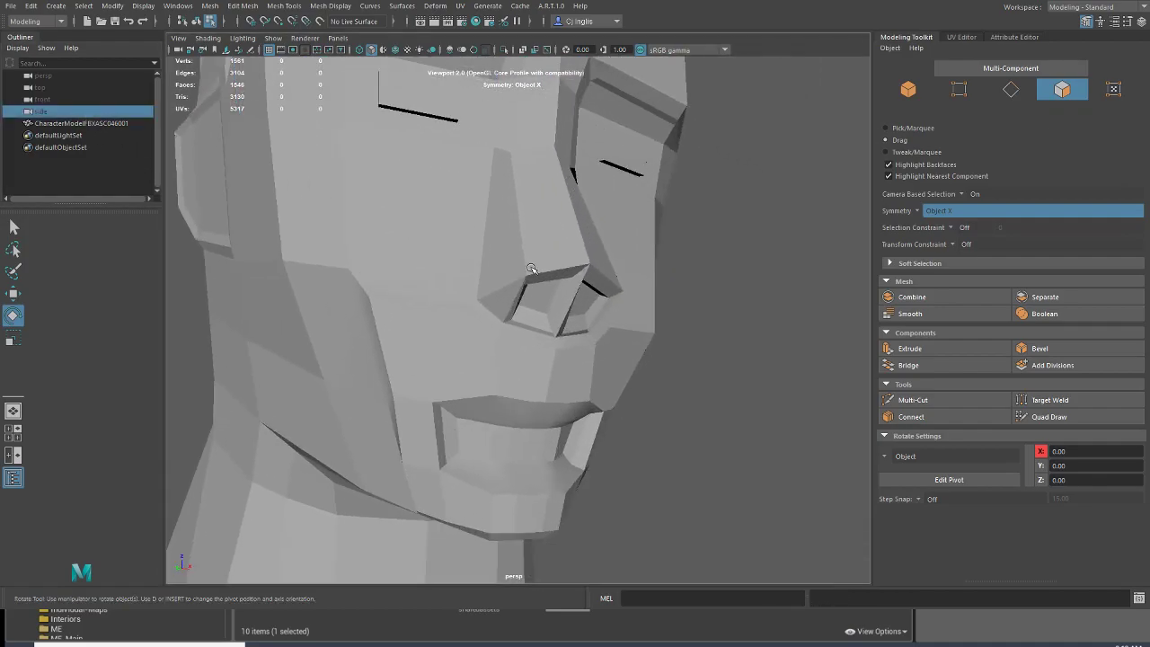
Step: Select the innermost face of both nostrils, scale these faces down uniformly, and clear the selection
alt+drag(620, 311, 578, 324)
click(505, 214)
click(490, 272)
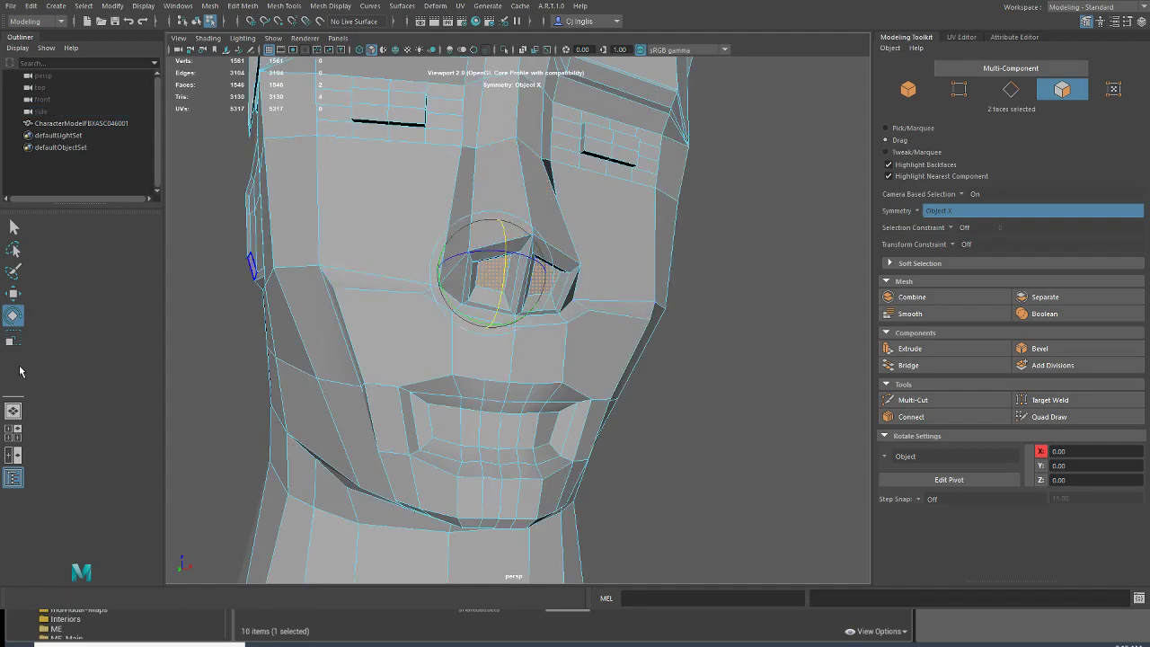
key(r)
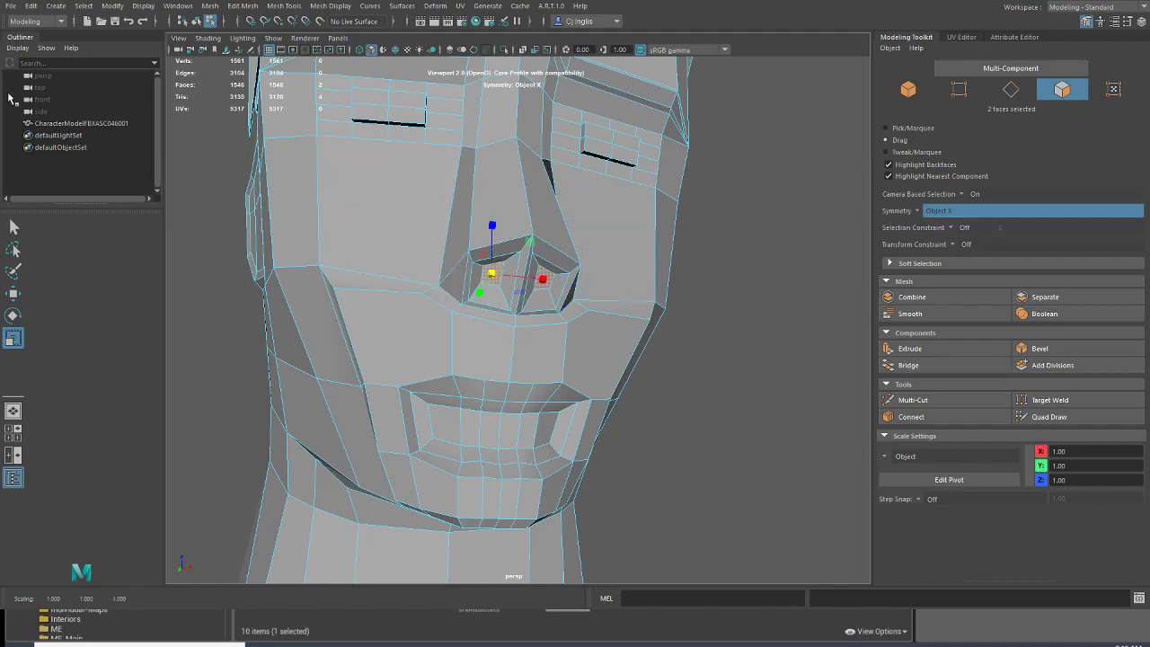
click(75, 98)
Step: Select the eight faces around the upper rear corner of both ears with Object X symmetry
scroll(418, 270, down, 3)
alt+drag(454, 285, 456, 341)
scroll(457, 341, down, 5)
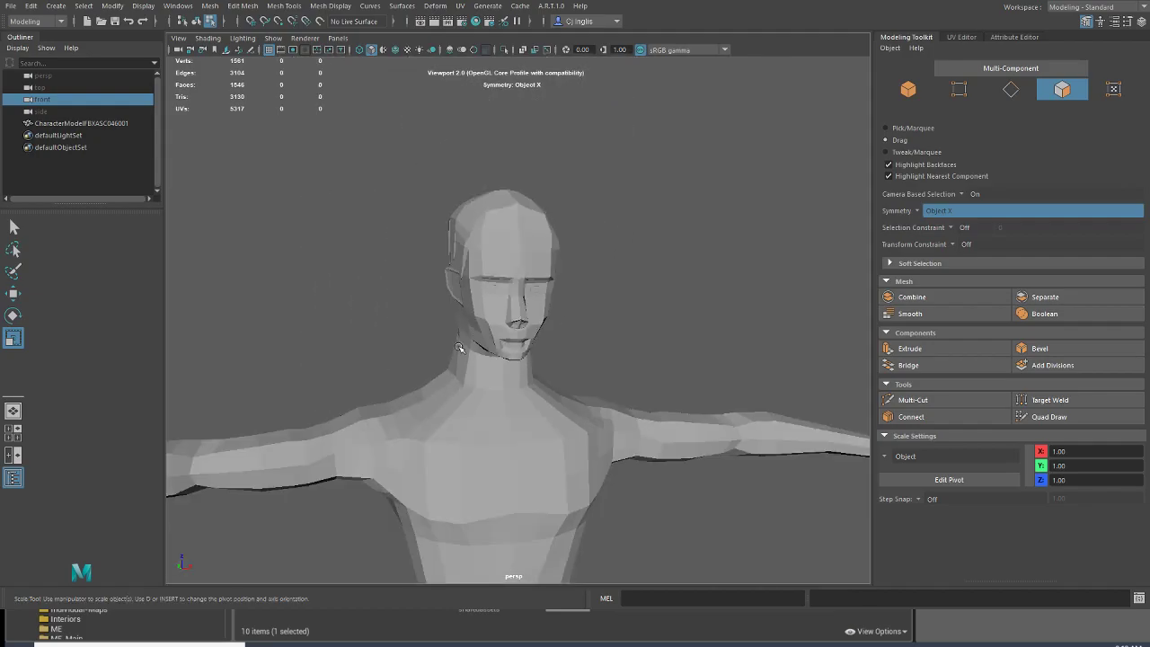
scroll(458, 347, up, 8)
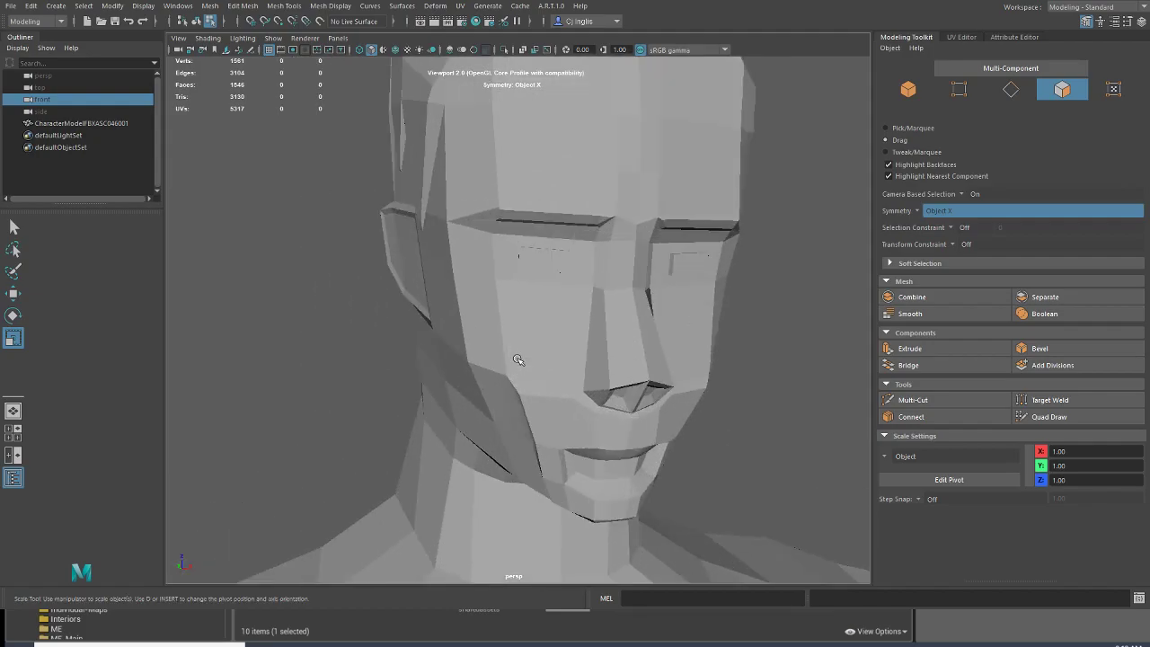
alt+drag(503, 377, 499, 371)
click(467, 333)
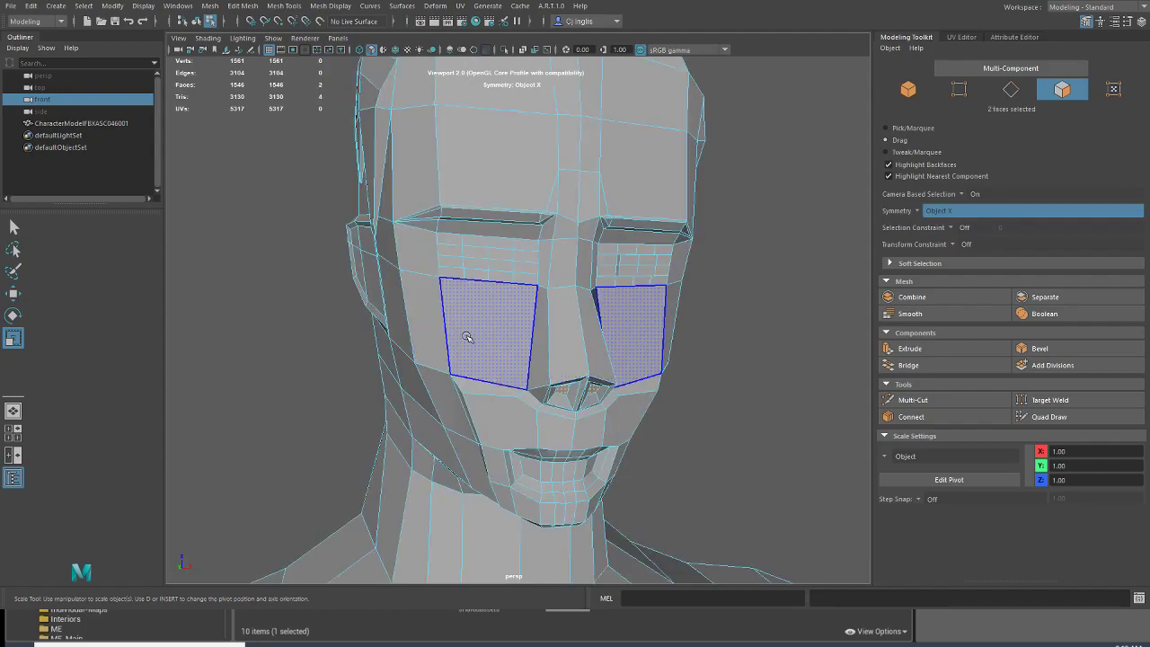
alt+drag(530, 321, 485, 350)
click(413, 344)
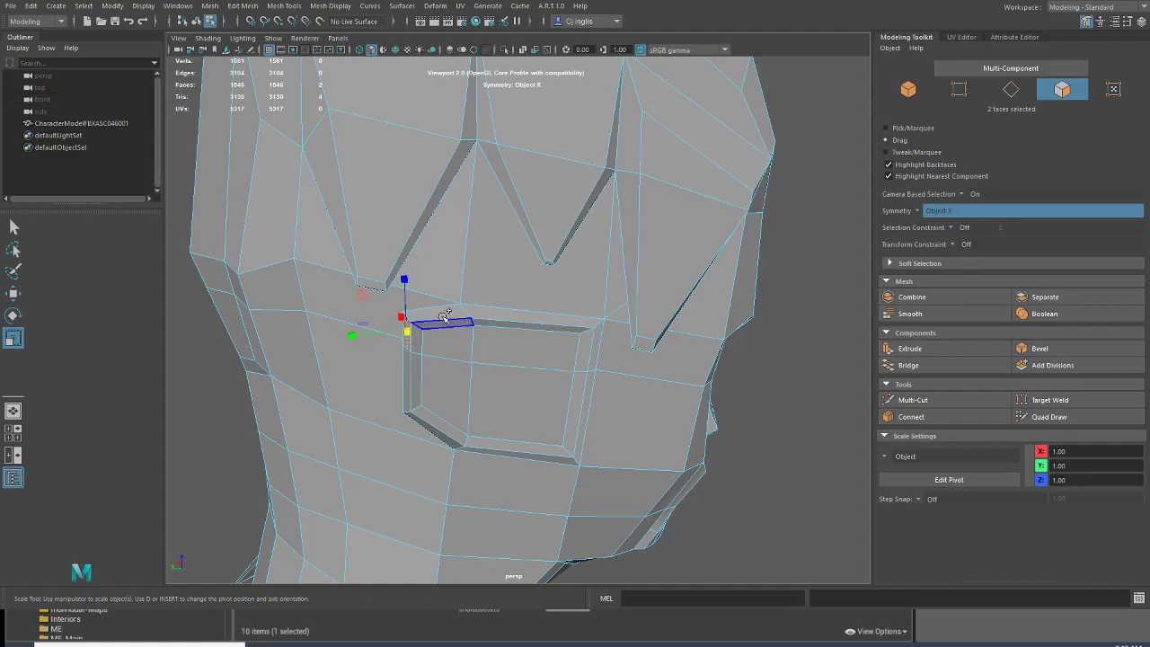
mouse_move(460, 347)
alt+mouse_down()
mouse_move(424, 333)
mouse_move(493, 340)
mouse_move(455, 330)
alt+mouse_up()
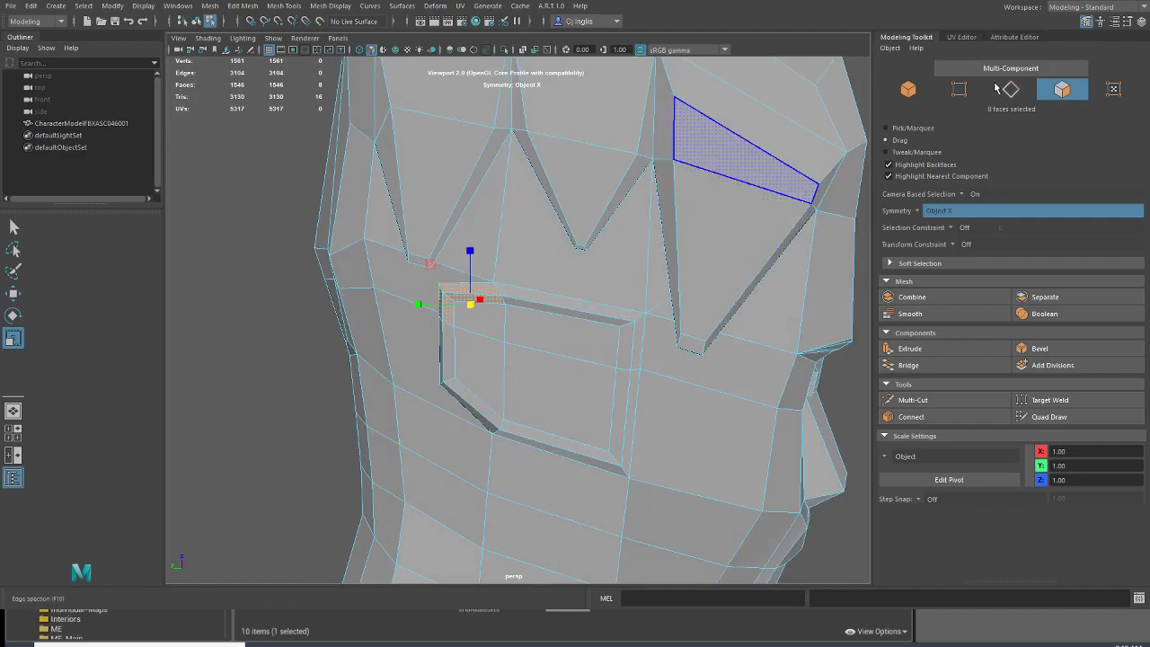
Step: Move the selected ear faces outward along the X axis
drag(432, 273, 215, 297)
click(16, 295)
alt+drag(434, 316, 369, 326)
drag(678, 283, 838, 269)
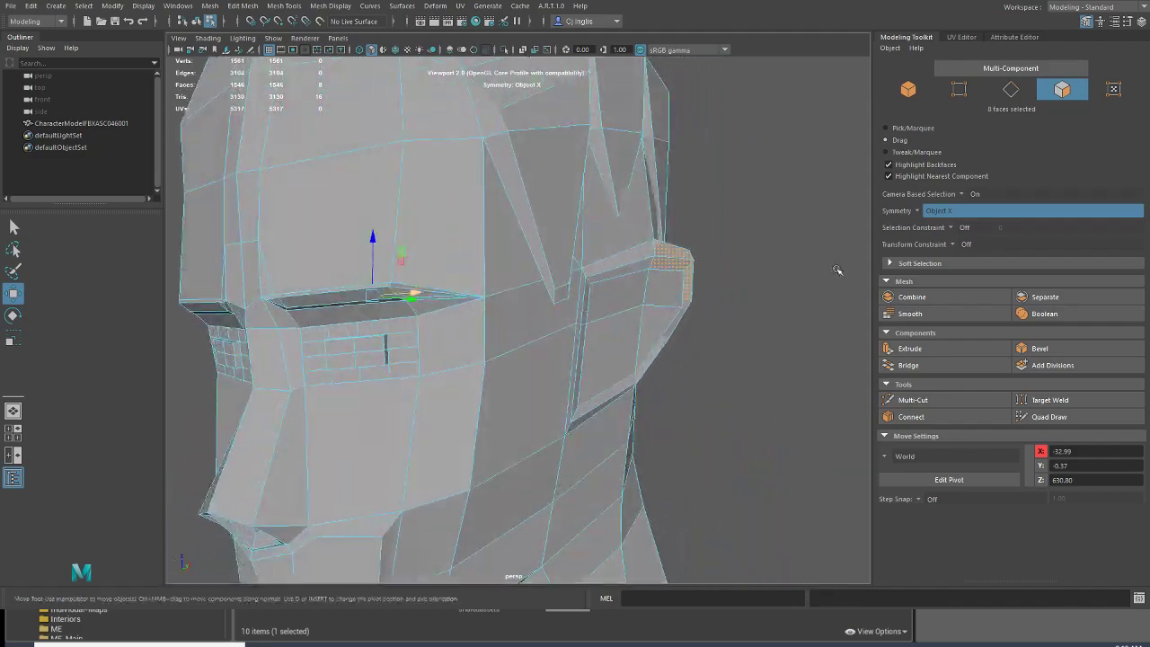
Step: Restore the ear face selection, scale these faces in the YZ plane, and clear the selection
click(121, 103)
scroll(522, 324, down, 4)
key(ctrl+z)
key(ctrl+z)
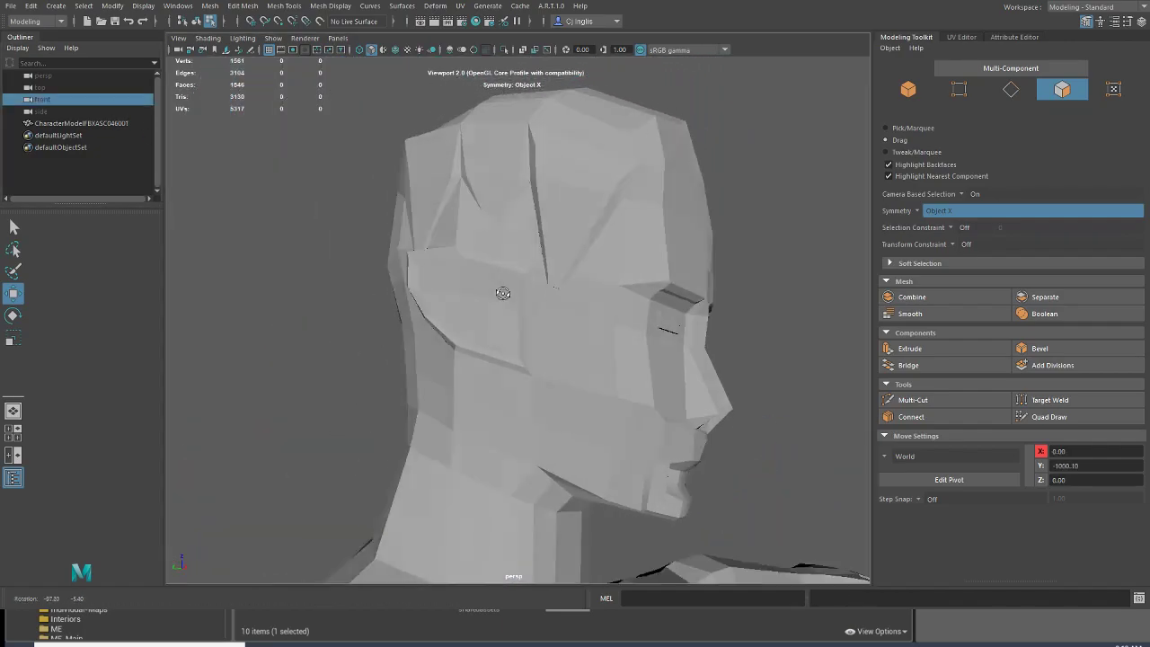
click(12, 335)
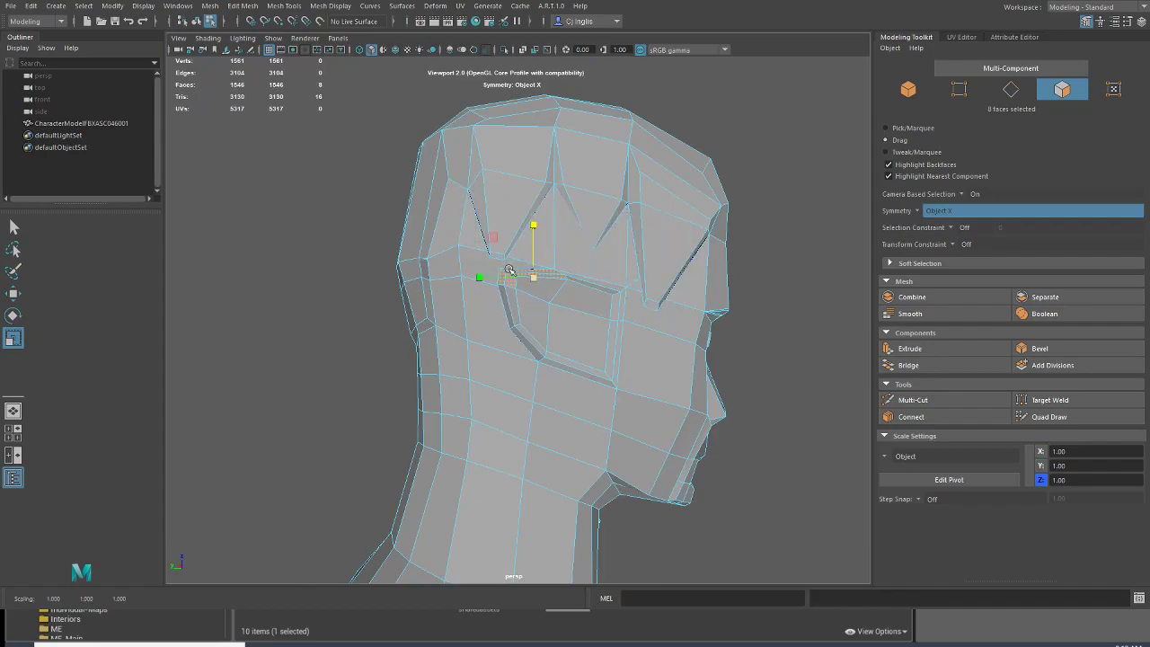
click(74, 102)
Step: Examine the proportions of the face, ears, jaw and neck from several angles
alt+drag(527, 224, 422, 288)
scroll(396, 257, down, 7)
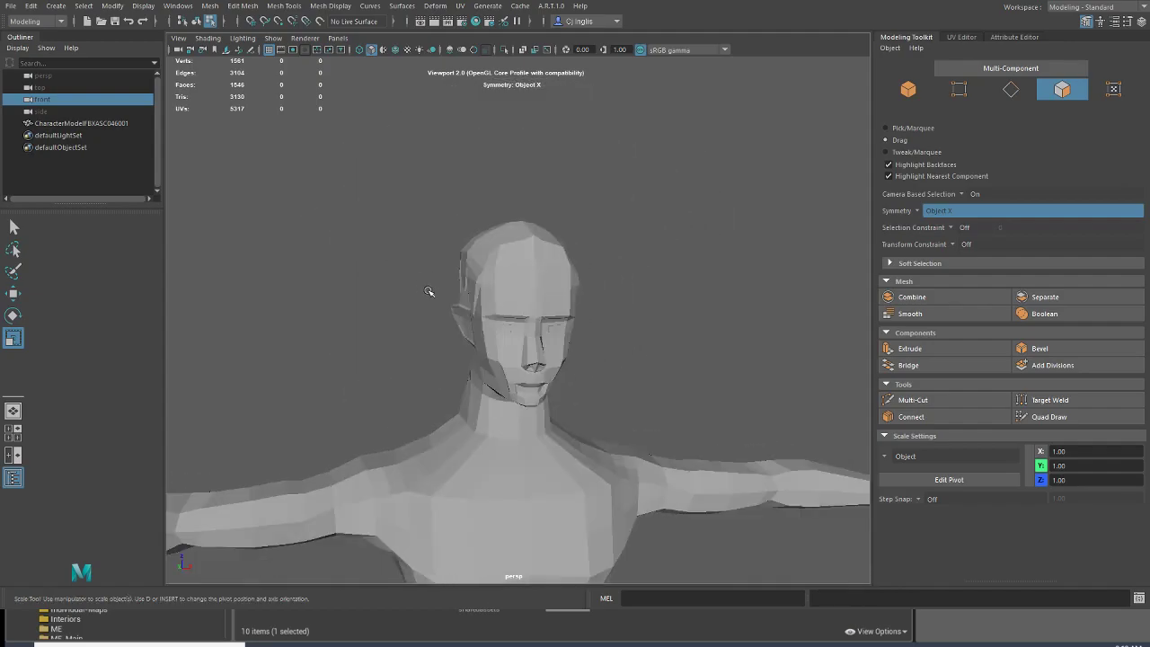
scroll(422, 288, up, 7)
alt+middle_drag(509, 392, 503, 259)
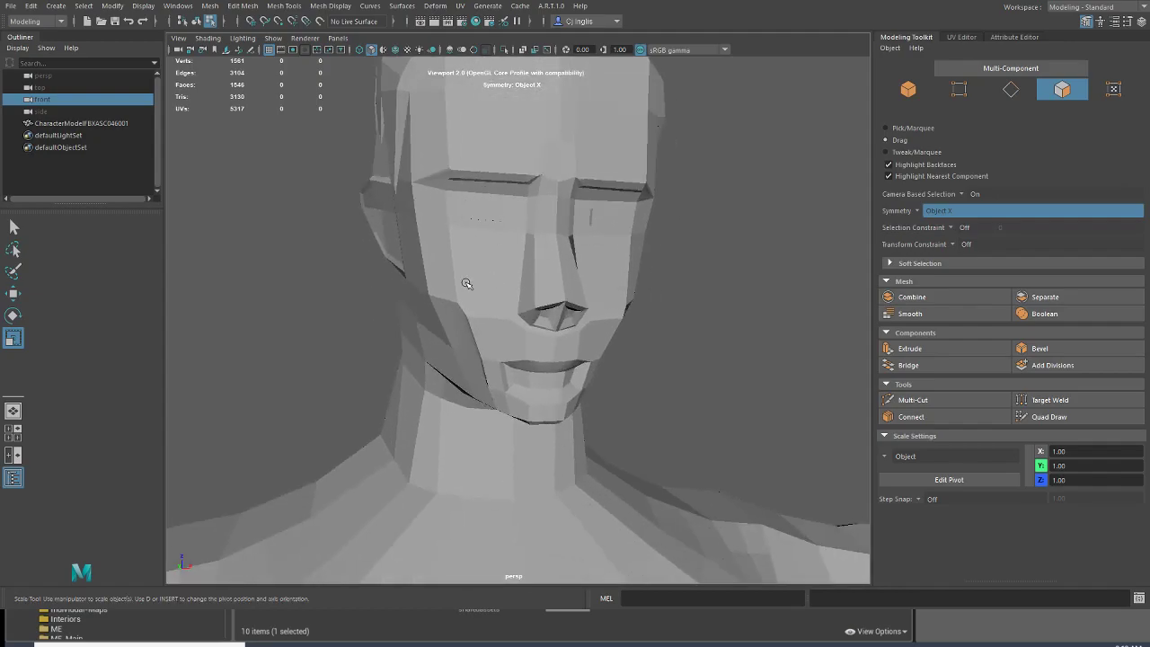
alt+drag(475, 279, 444, 304)
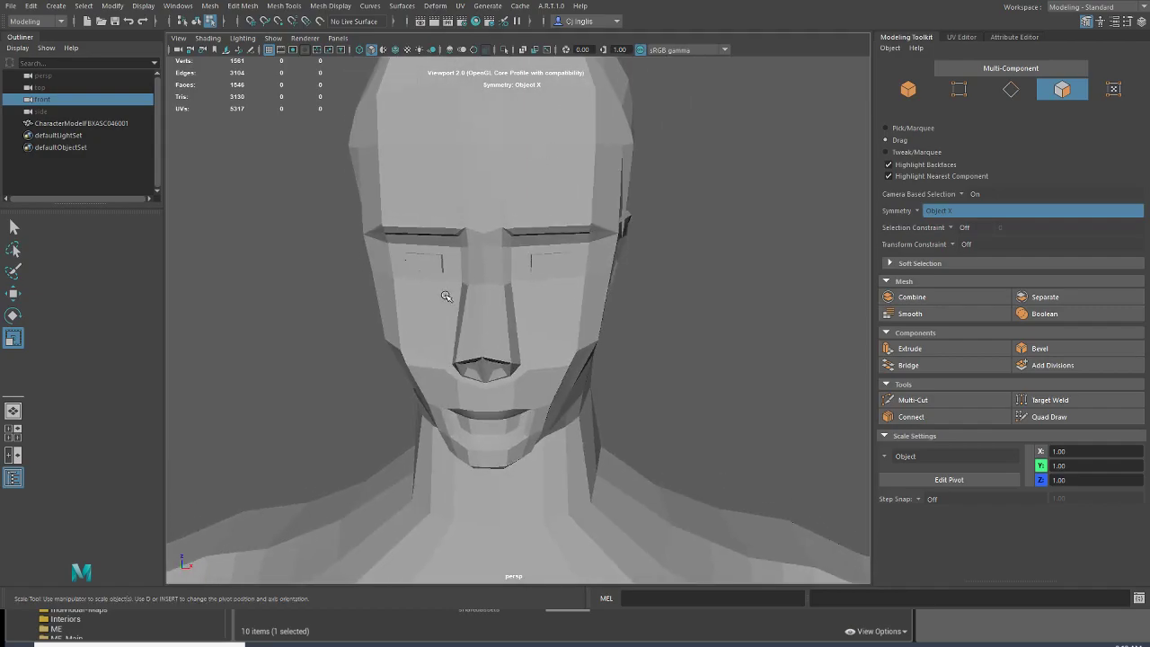
scroll(469, 327, down, 3)
scroll(453, 341, up, 3)
alt+drag(452, 341, 422, 302)
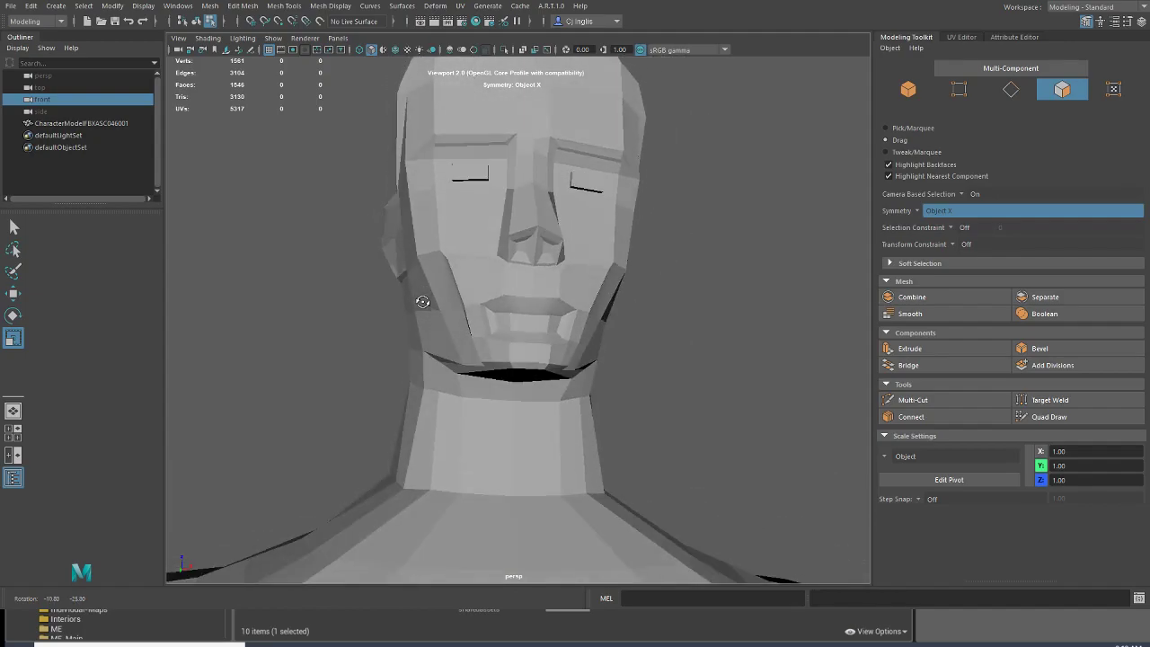
Step: Select the band of 34 faces running across the upper chest and over both shoulders
click(504, 309)
alt+drag(504, 274, 493, 296)
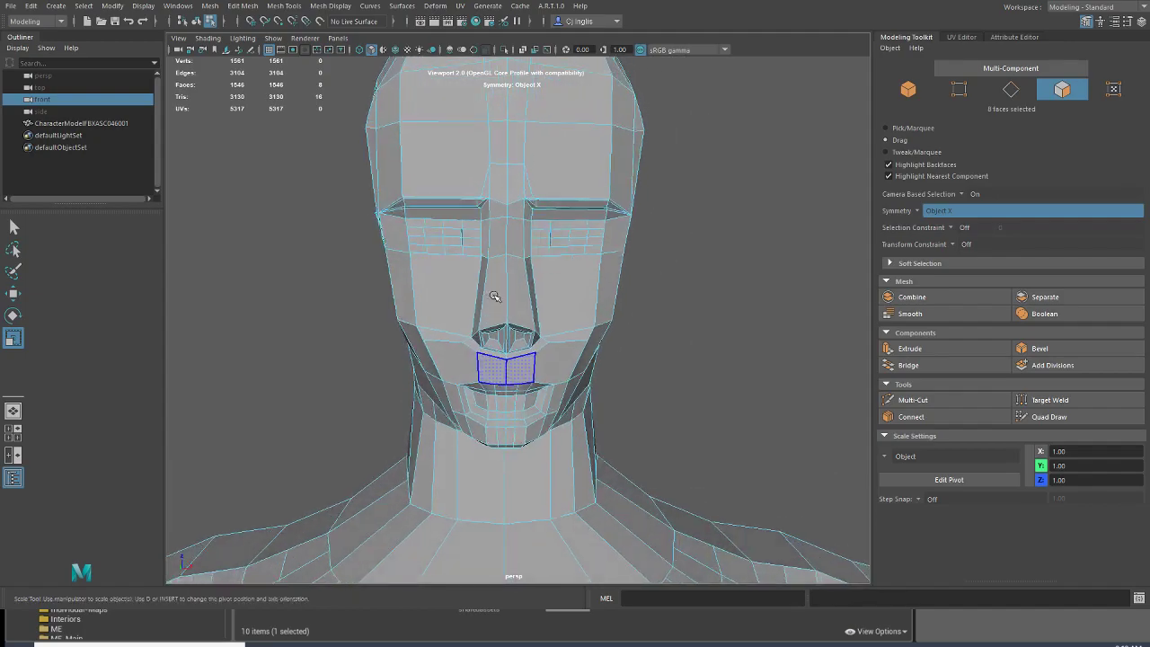
alt+middle_drag(493, 296, 513, 228)
alt+drag(513, 228, 454, 287)
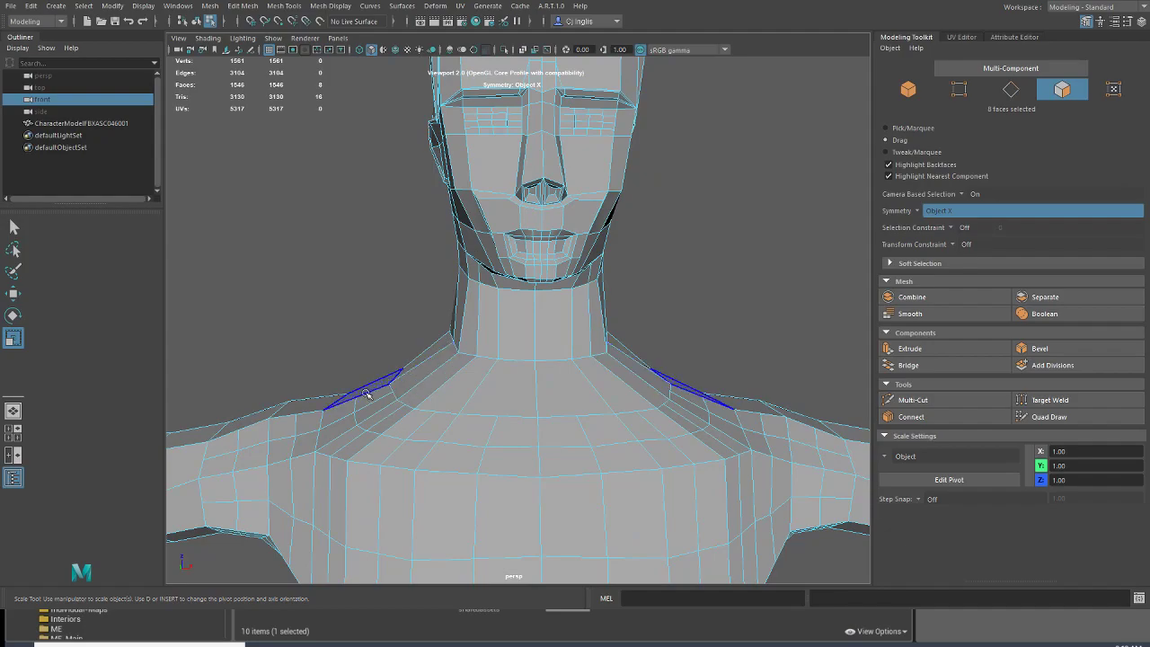
drag(367, 392, 434, 428)
mouse_move(513, 437)
mouse_down()
mouse_move(338, 410)
mouse_move(486, 458)
mouse_up()
shift+drag(349, 435, 412, 433)
scroll(493, 429, down, 5)
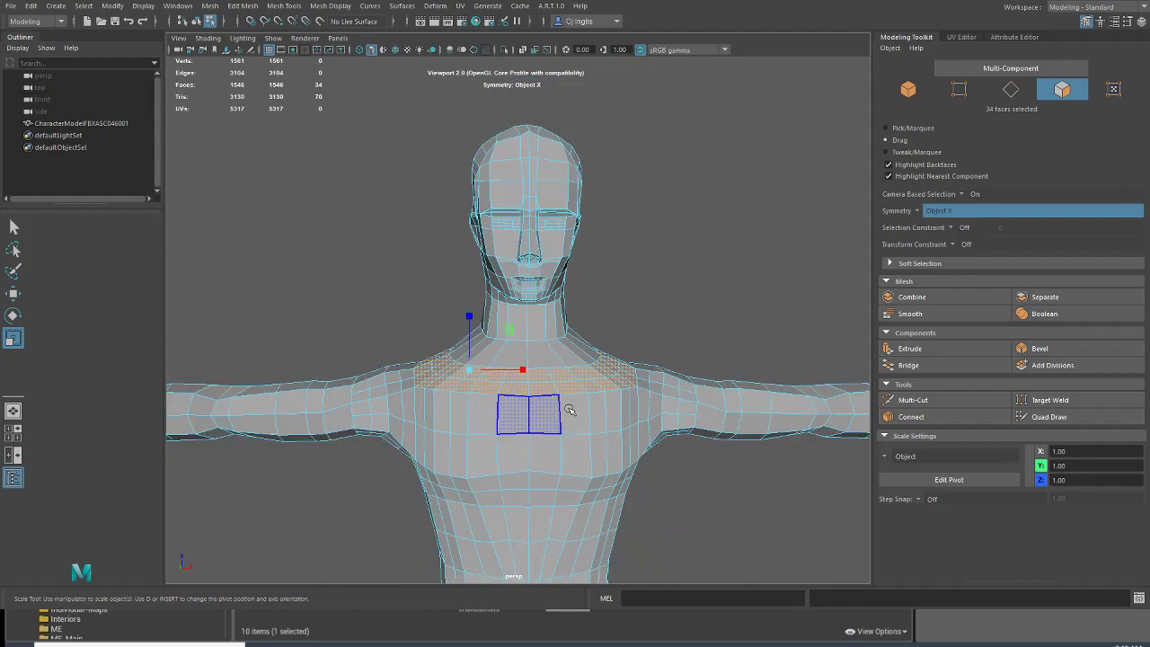
scroll(575, 385, up, 3)
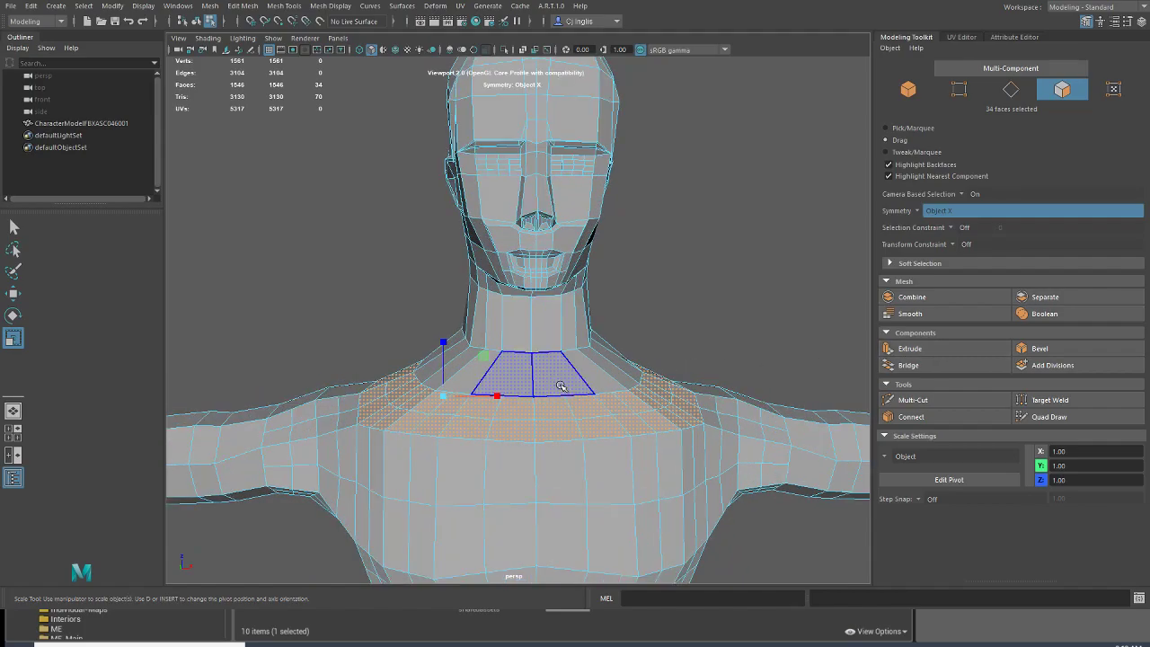
scroll(477, 392, up, 3)
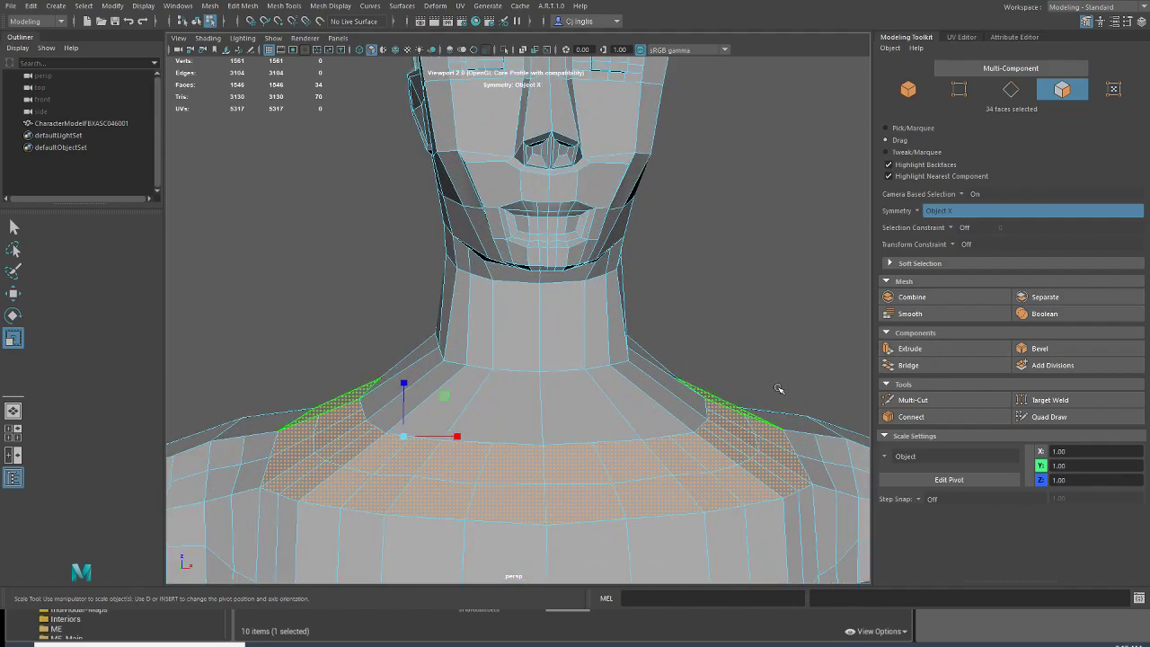
Step: Try extruding the selected upper chest and shoulder faces and undo it
click(909, 348)
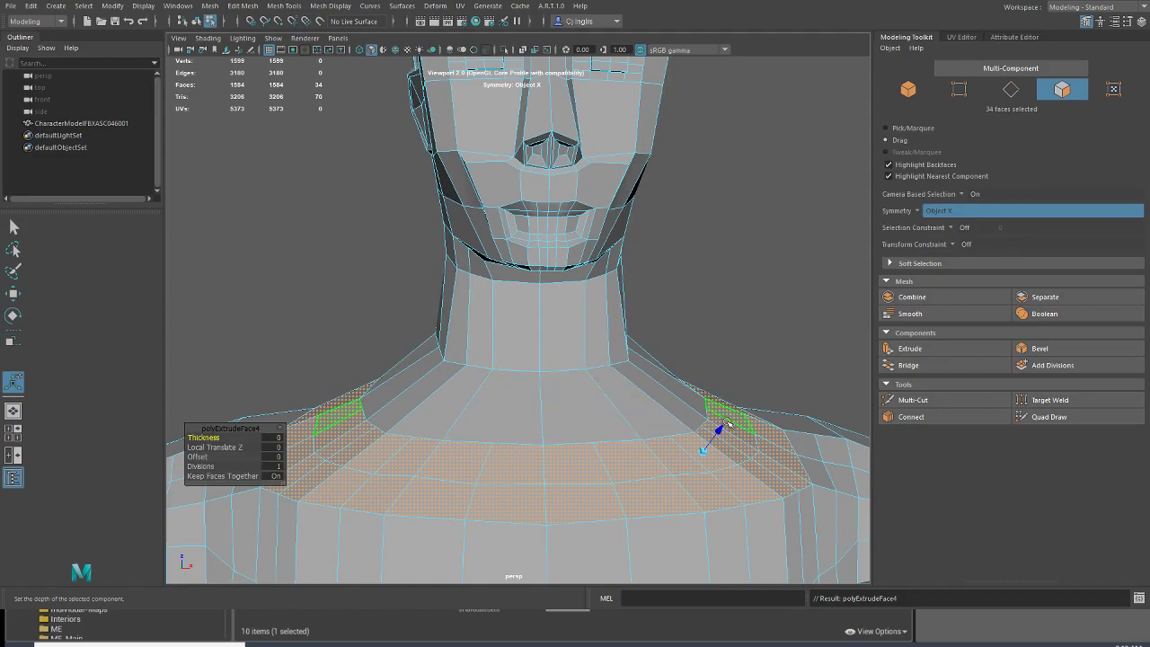
drag(719, 427, 410, 372)
key(ctrl+z)
Step: Extend the shoulder selection to 40 faces and extrude the whole band outward with a Local Translate Z of 2.62
mouse_move(328, 457)
shift+mouse_down()
mouse_move(475, 439)
mouse_move(523, 398)
mouse_move(575, 404)
mouse_move(746, 384)
mouse_move(588, 334)
mouse_move(643, 334)
mouse_move(529, 377)
mouse_move(606, 359)
mouse_move(488, 357)
mouse_move(437, 313)
shift+mouse_up()
click(909, 347)
alt+drag(380, 334, 810, 324)
alt+drag(722, 322, 582, 333)
alt+drag(442, 332, 351, 318)
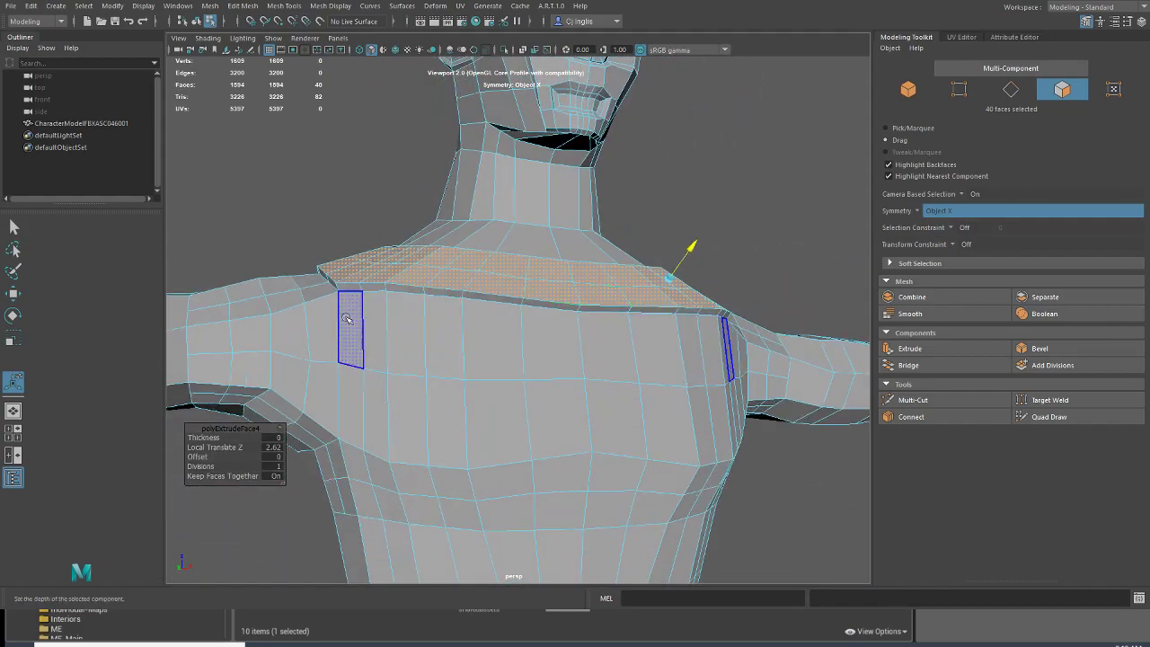
Step: Select the narrow vertical strip of faces beside each armpit on the chest and extrude the strips
click(349, 402)
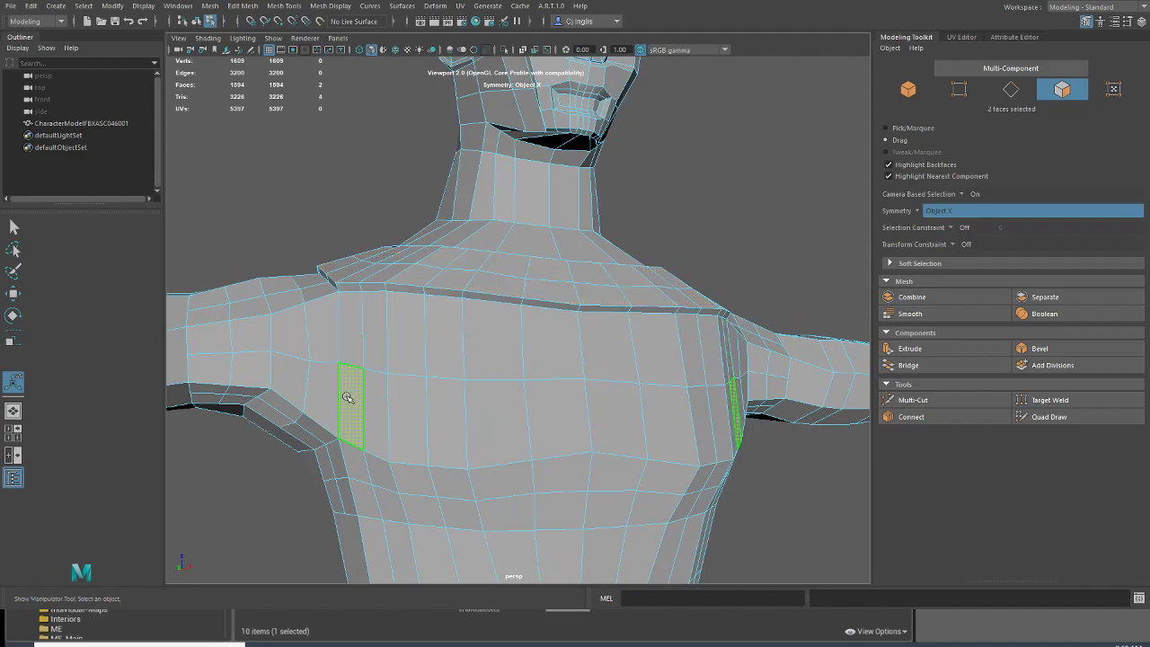
alt+drag(464, 403, 446, 433)
click(941, 350)
alt+drag(493, 289, 334, 299)
Step: Select the 48 faces covering the torso below the chest, from one side to the other
drag(324, 369, 328, 422)
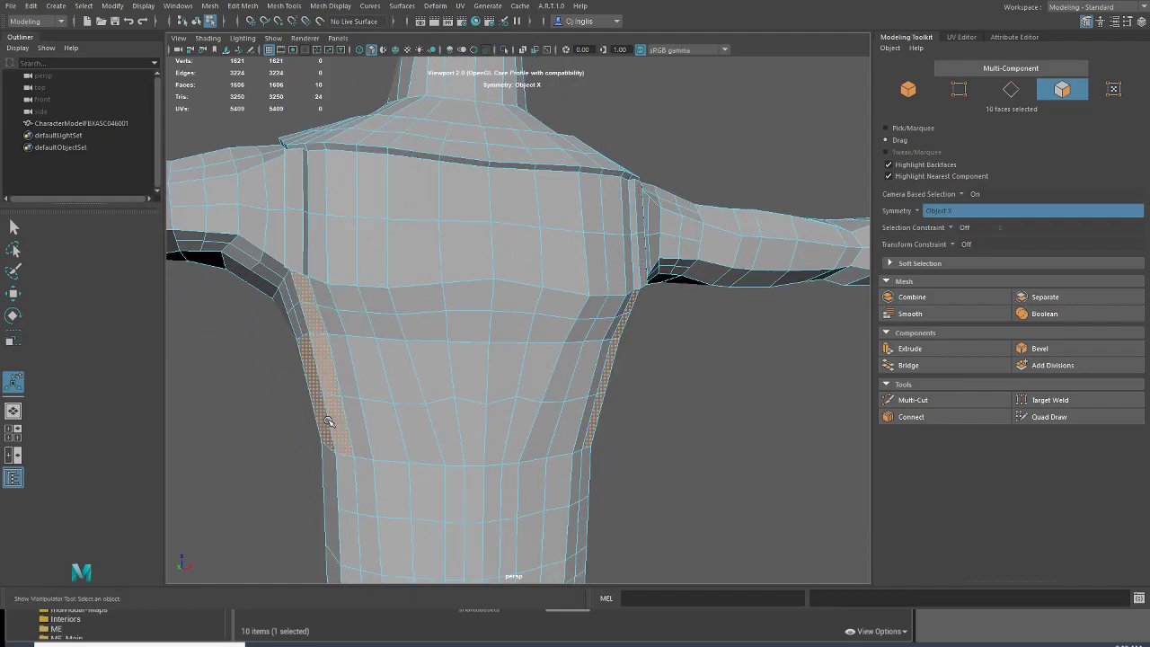
drag(356, 369, 301, 380)
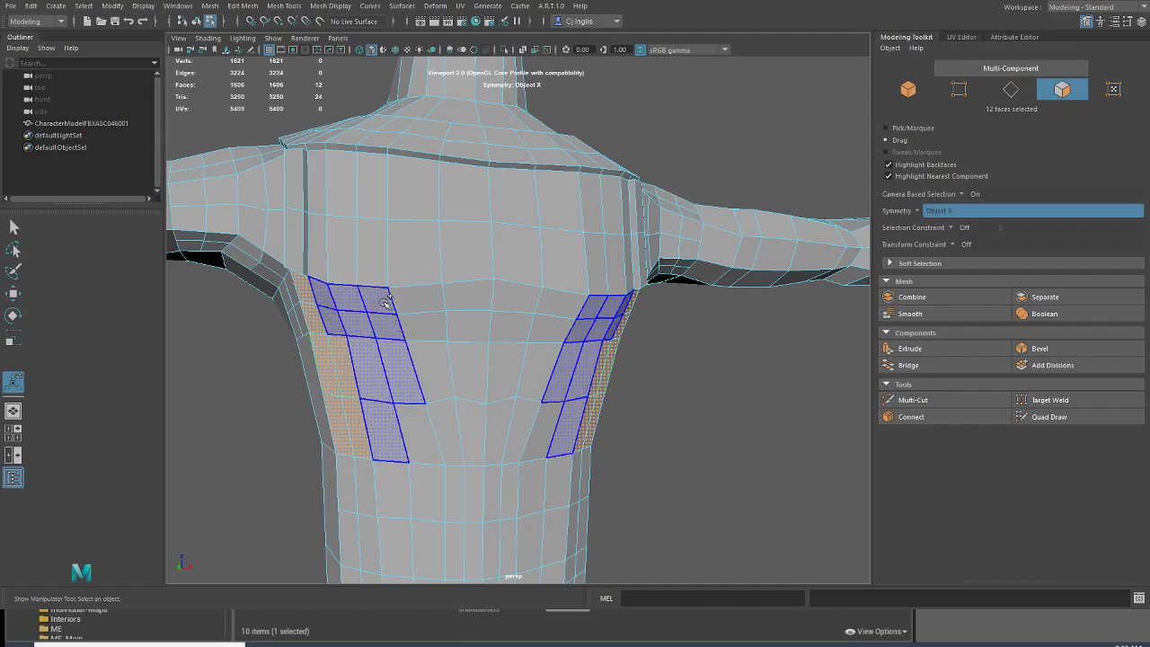
mouse_move(438, 431)
mouse_down()
mouse_move(427, 308)
mouse_move(560, 333)
mouse_move(486, 339)
mouse_up()
shift+click(476, 302)
shift+click(435, 317)
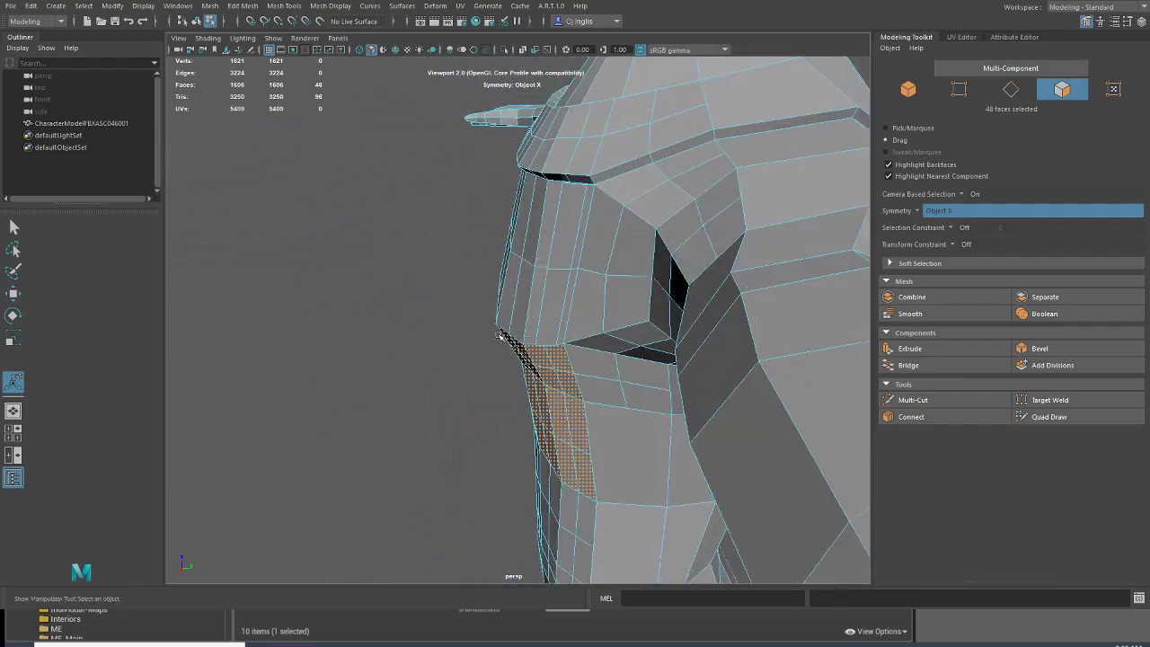
Step: Extrude the selected faces below the chest with a Local Translate Z of about 2.7 and check the torso's shape
alt+drag(588, 341, 728, 328)
click(943, 348)
drag(545, 395, 699, 399)
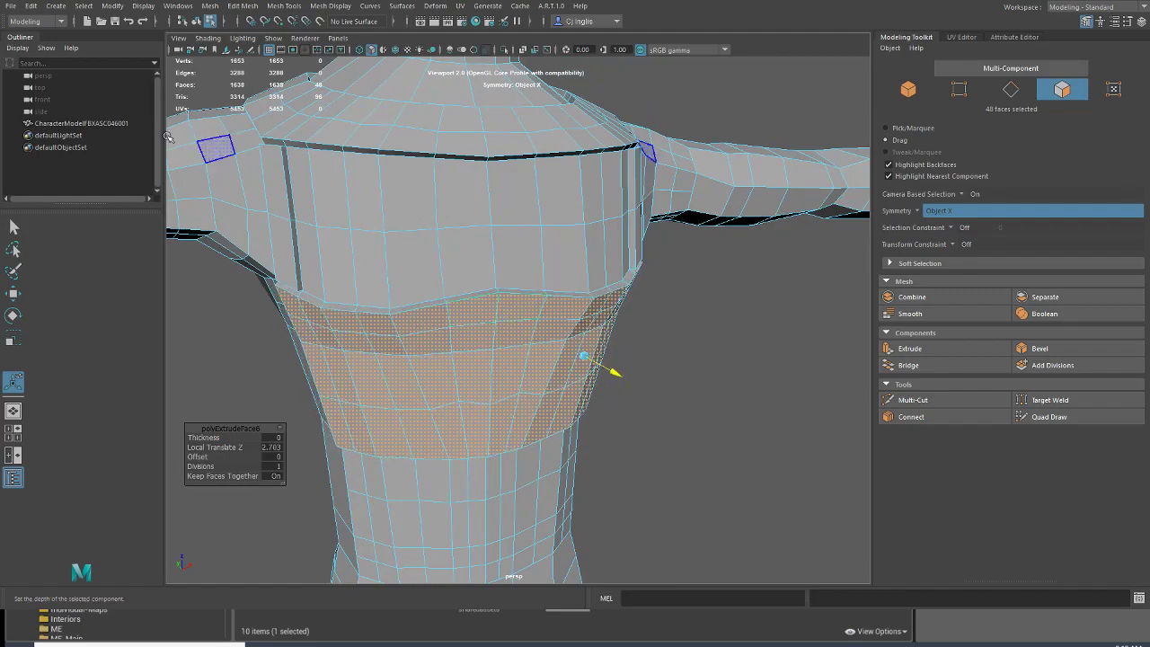
drag(142, 112, 138, 104)
scroll(425, 289, down, 5)
mouse_move(426, 290)
alt+mouse_down()
mouse_move(343, 258)
mouse_move(438, 278)
alt+mouse_up()
scroll(441, 290, up, 2)
key(ctrl+z)
scroll(428, 304, up, 4)
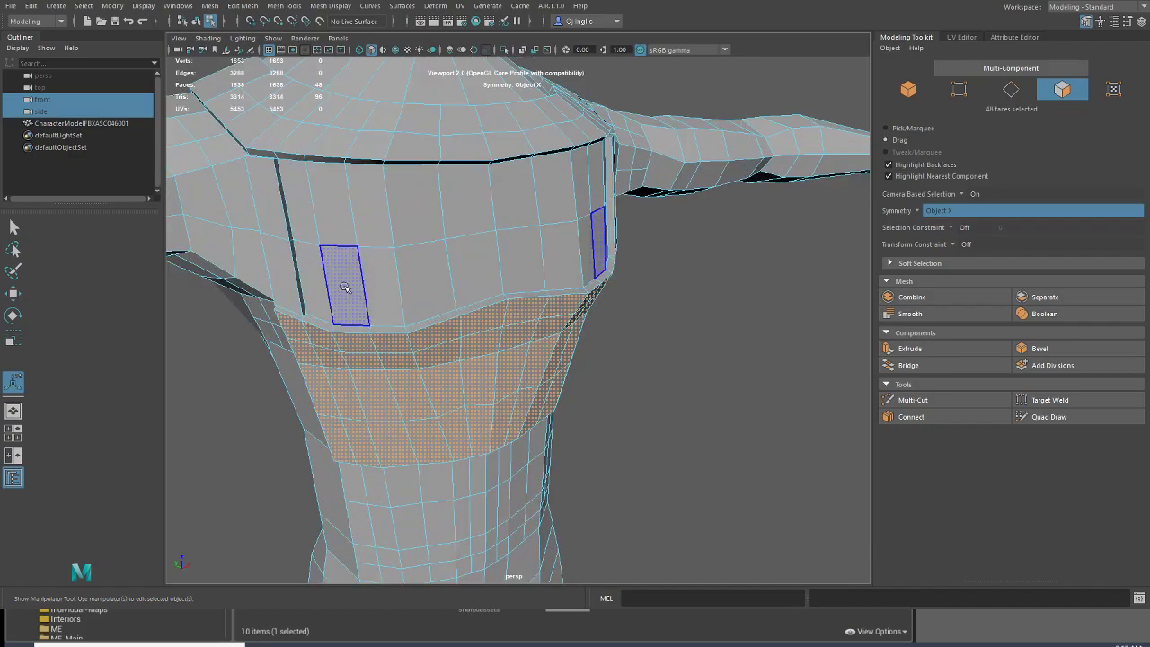
Step: Select the 20 chest faces between the two vertical strips and extrude them with a Local Translate Z of about 5.9
drag(316, 278, 448, 261)
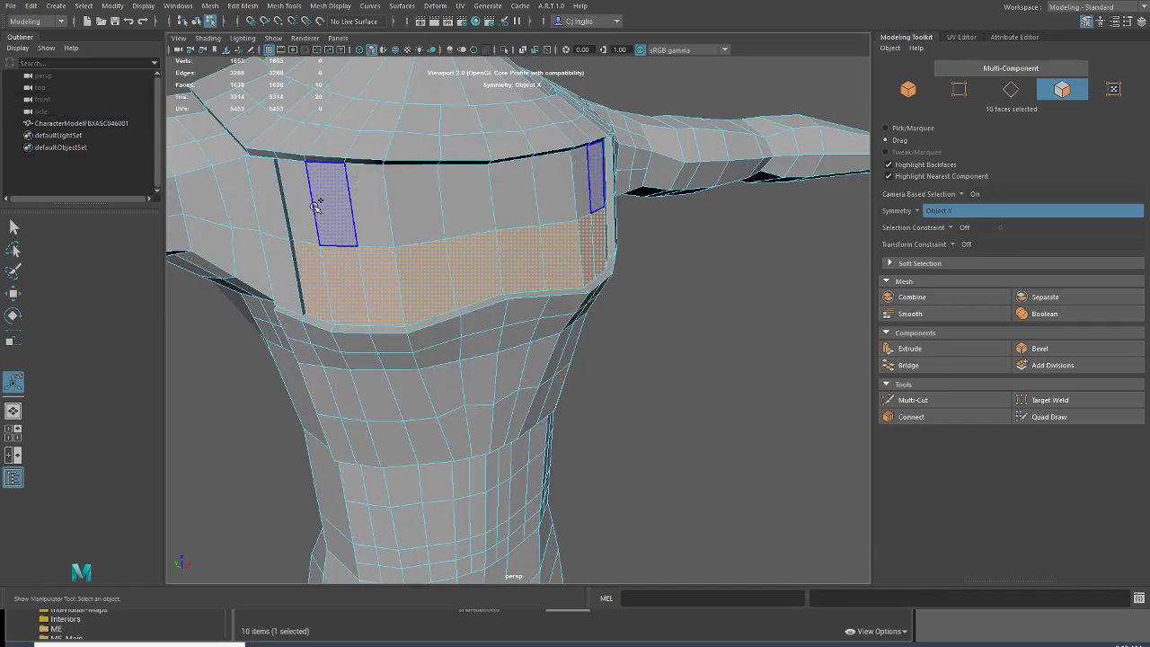
shift+click(464, 202)
alt+drag(464, 202, 539, 216)
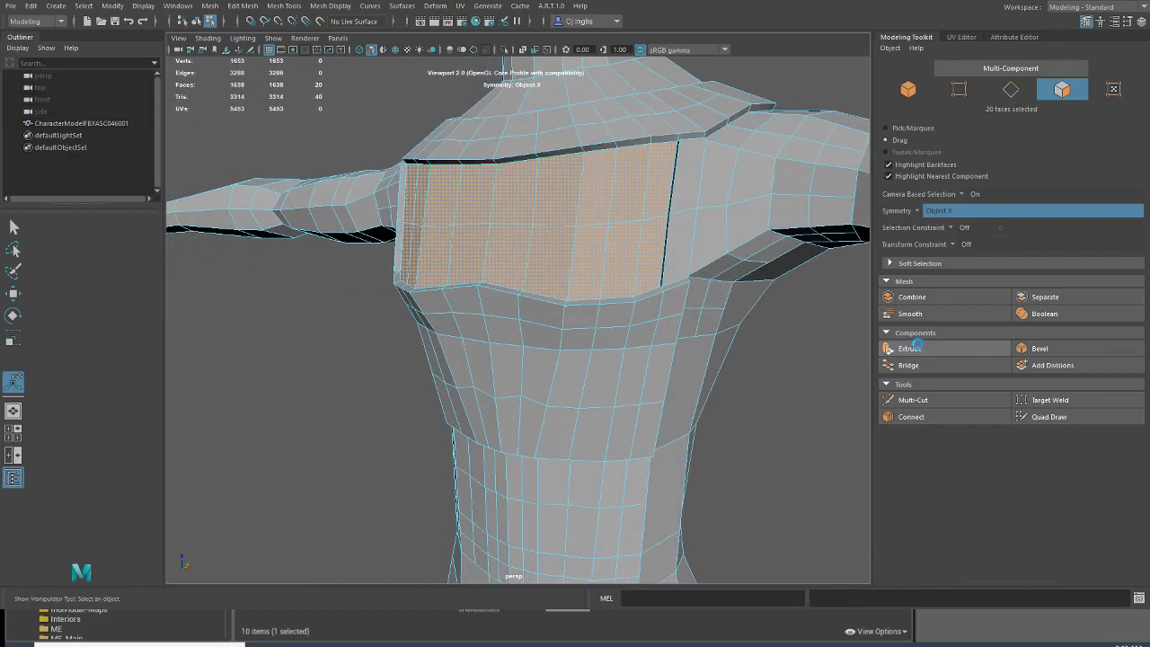
click(910, 349)
alt+drag(528, 178, 655, 176)
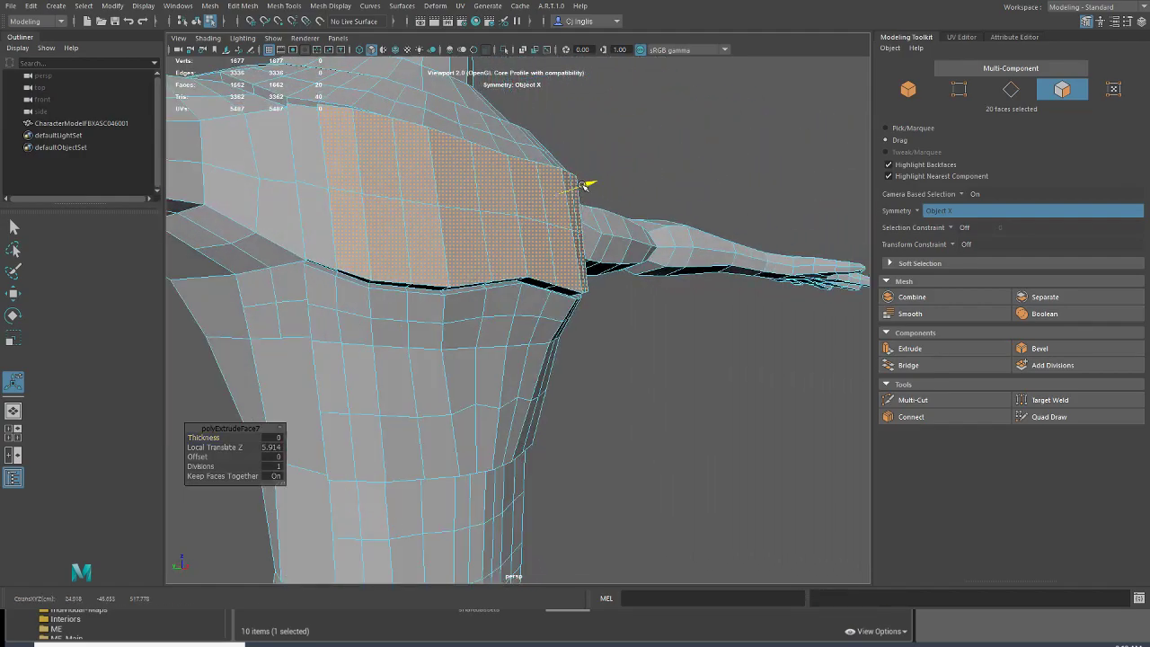
Step: Deselect the mesh and examine the layered chest, shoulders and torso from the front, below and at a distance
click(148, 87)
alt+drag(467, 224, 325, 261)
alt+right_drag(499, 398, 509, 340)
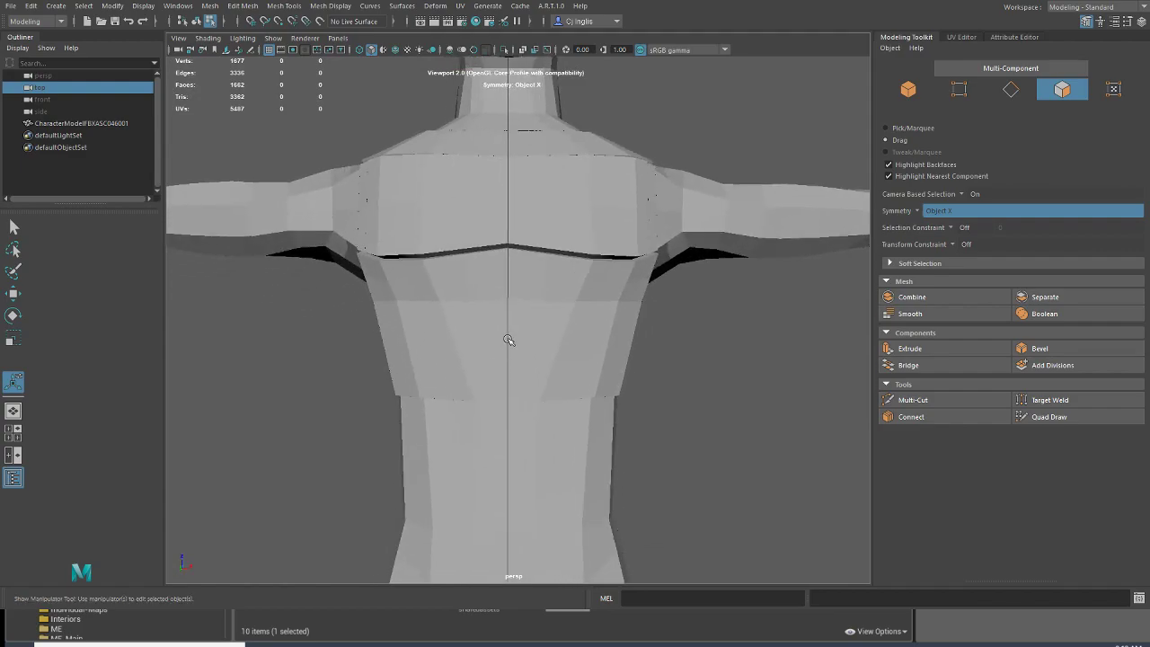
scroll(560, 275, down, 6)
alt+drag(526, 215, 524, 295)
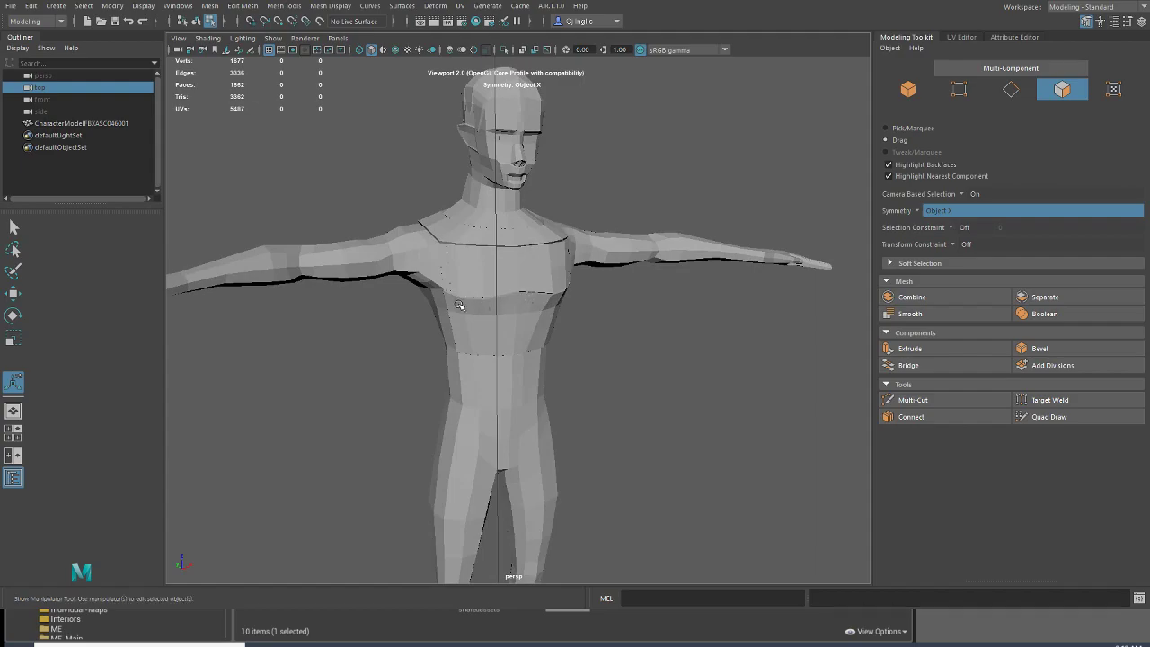
scroll(465, 305, up, 5)
scroll(483, 377, down, 6)
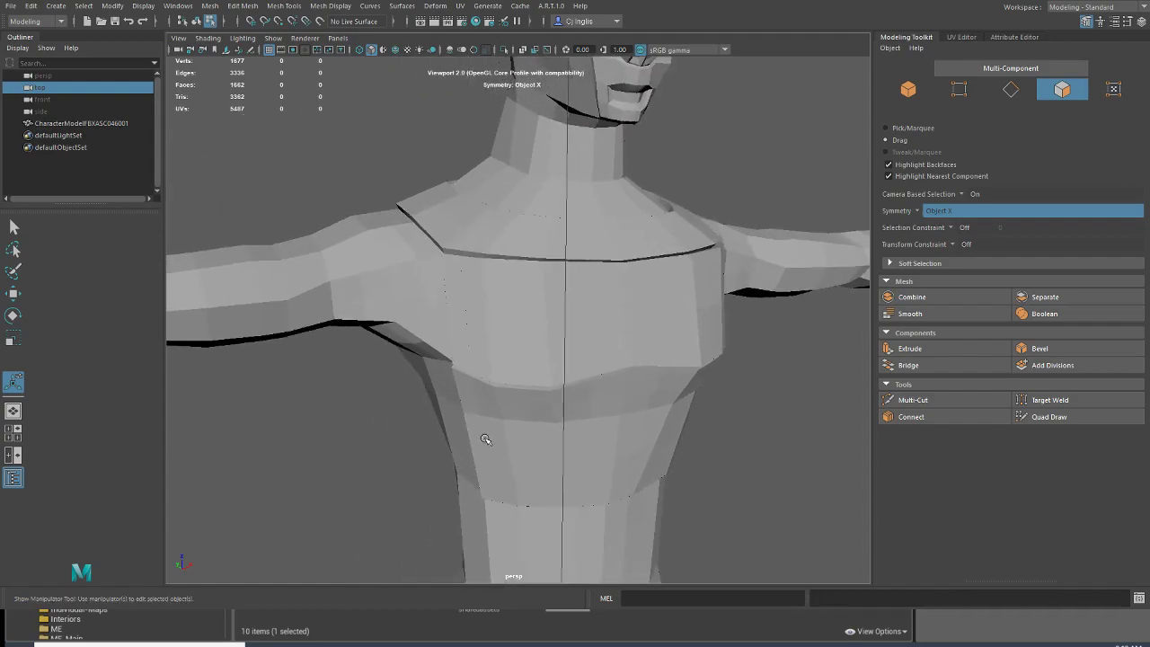
alt+drag(308, 347, 264, 334)
scroll(585, 351, up, 3)
alt+drag(585, 351, 540, 312)
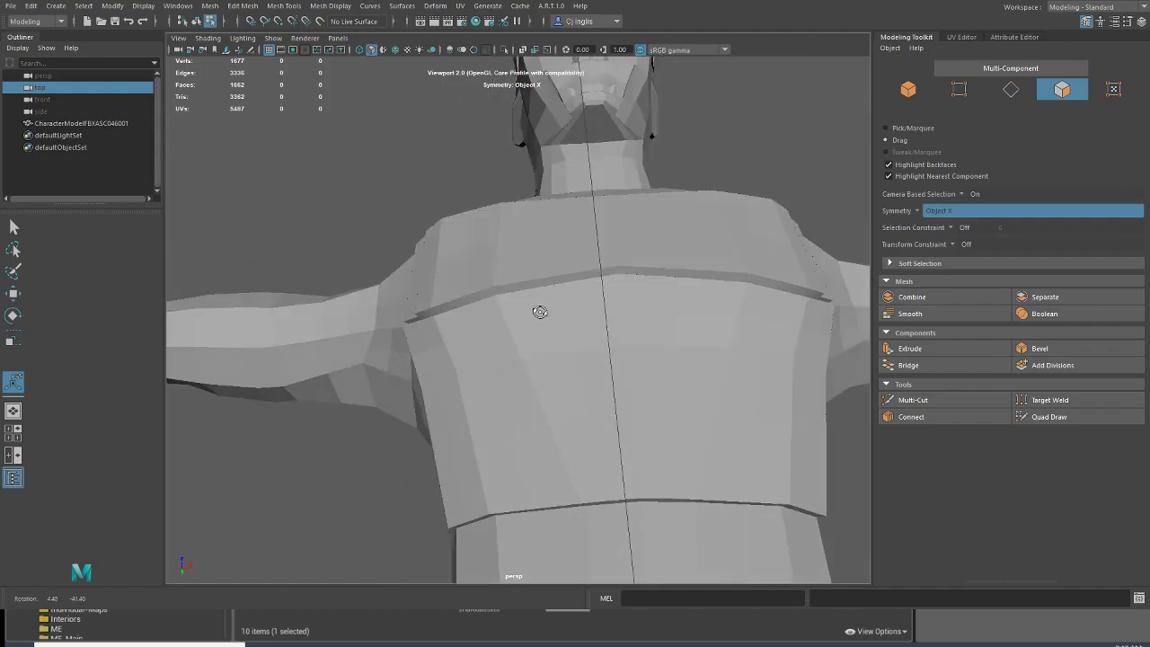
drag(427, 330, 553, 319)
mouse_move(623, 308)
mouse_down()
mouse_move(458, 338)
mouse_move(539, 368)
mouse_up()
scroll(458, 323, down, 3)
scroll(539, 368, down, 3)
alt+drag(538, 379, 463, 357)
scroll(506, 356, up, 2)
scroll(463, 356, up, 2)
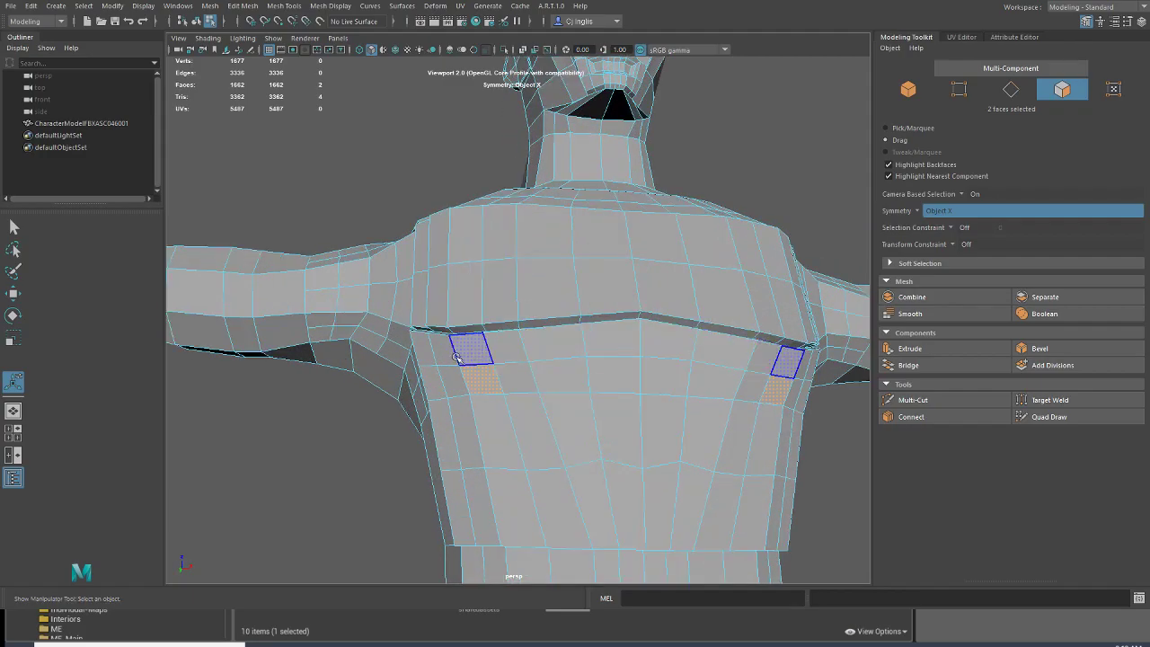
double_click(603, 349)
alt+drag(602, 350, 597, 369)
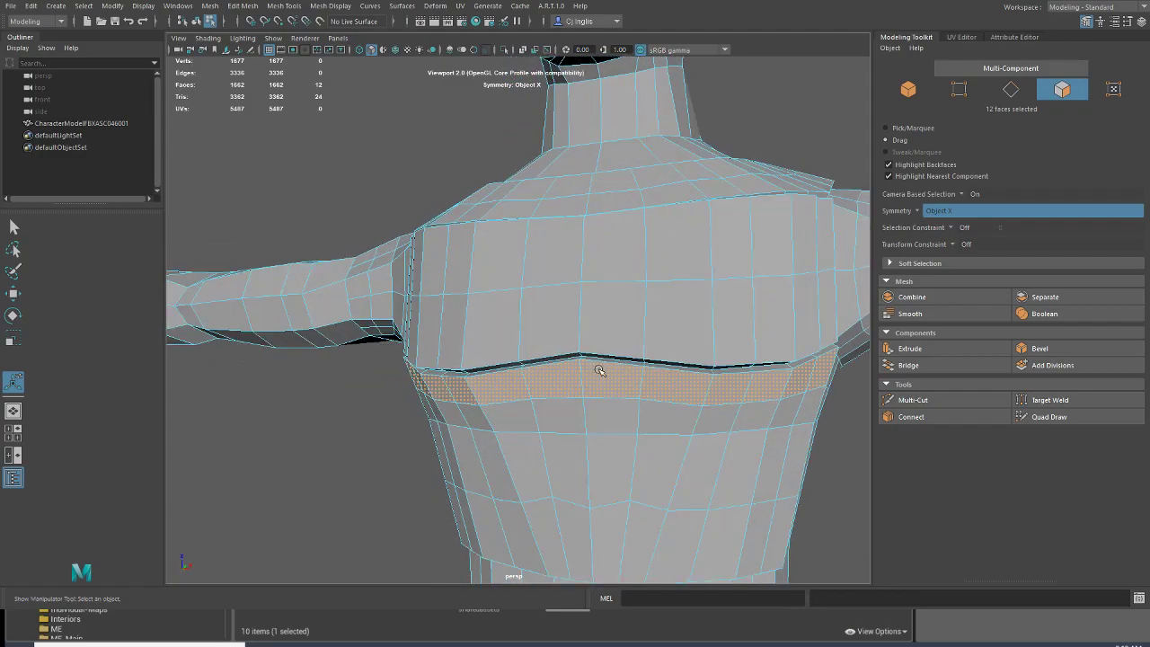
alt+drag(525, 366, 571, 342)
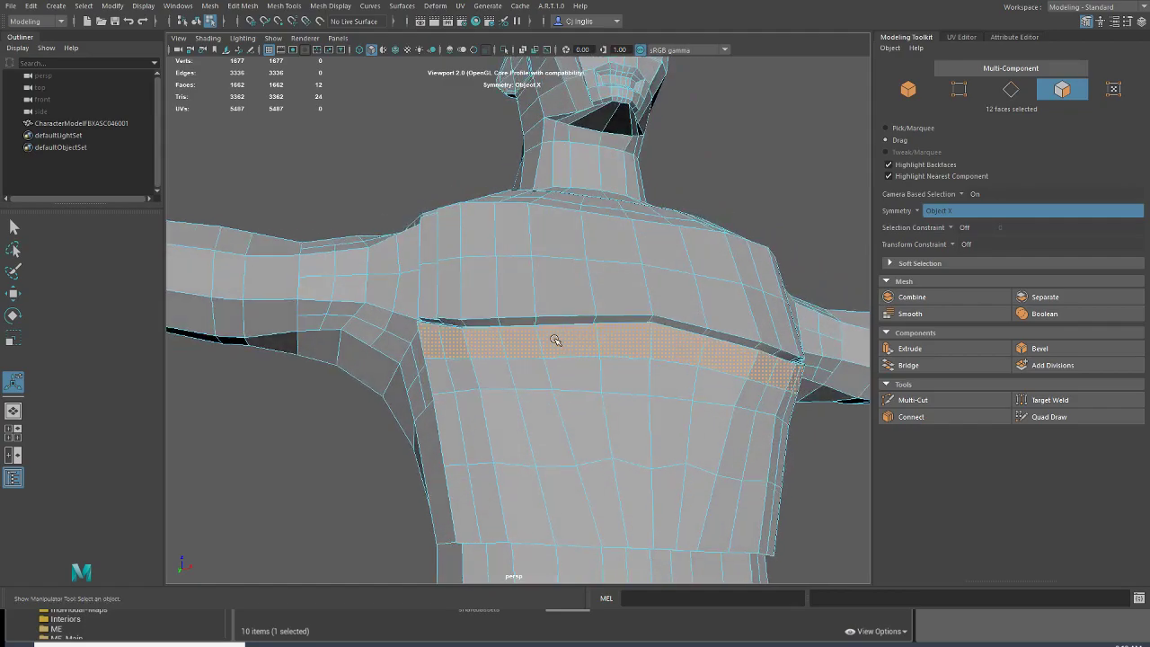
Step: Select the 10 faces wrapping the back and sides below the armpits, extrude them with a Local Translate Z of about 1.9, and check the figure
alt+drag(701, 346, 774, 375)
alt+drag(435, 338, 433, 221)
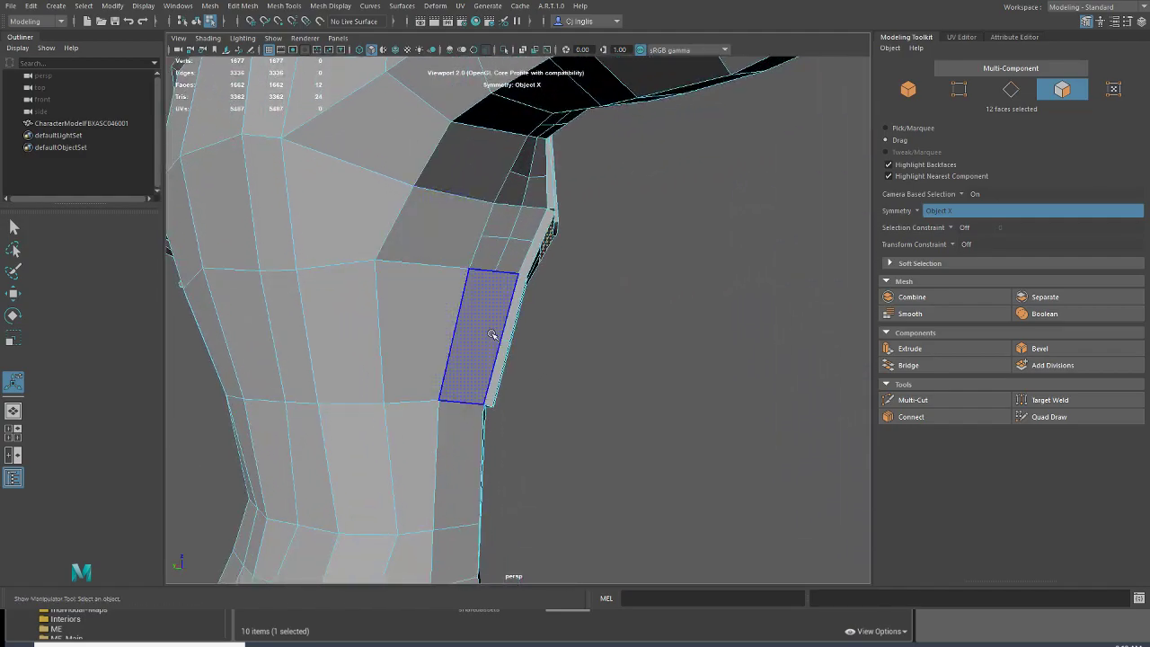
drag(481, 335, 216, 330)
alt+drag(423, 338, 364, 350)
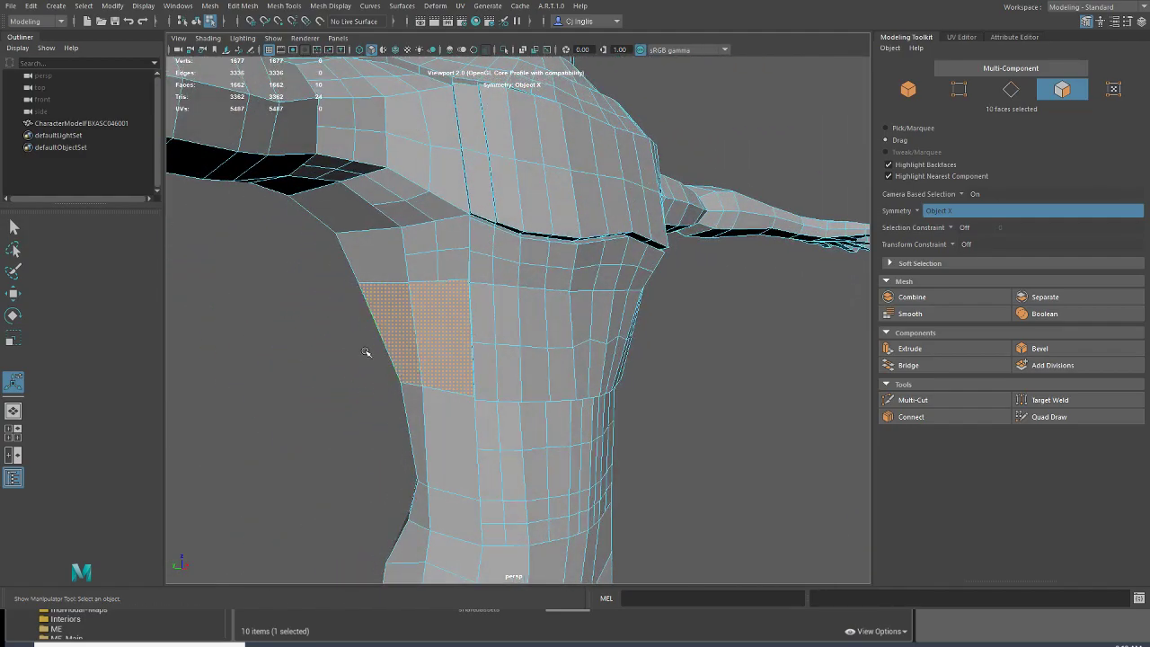
click(982, 346)
alt+drag(449, 320, 624, 238)
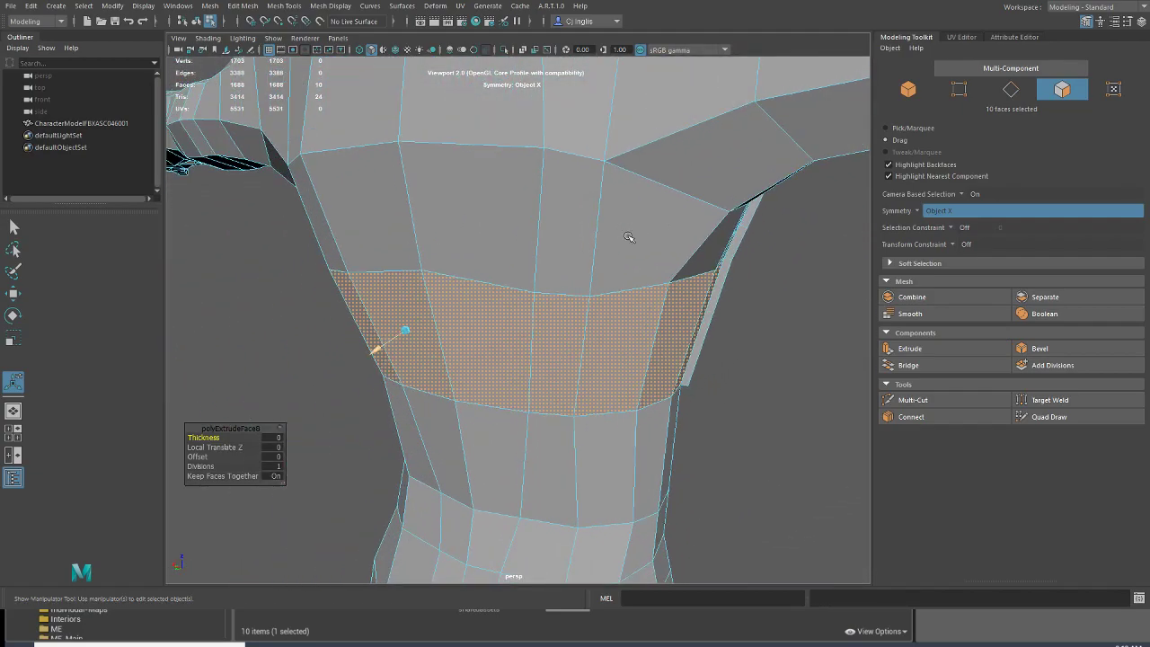
drag(378, 349, 371, 352)
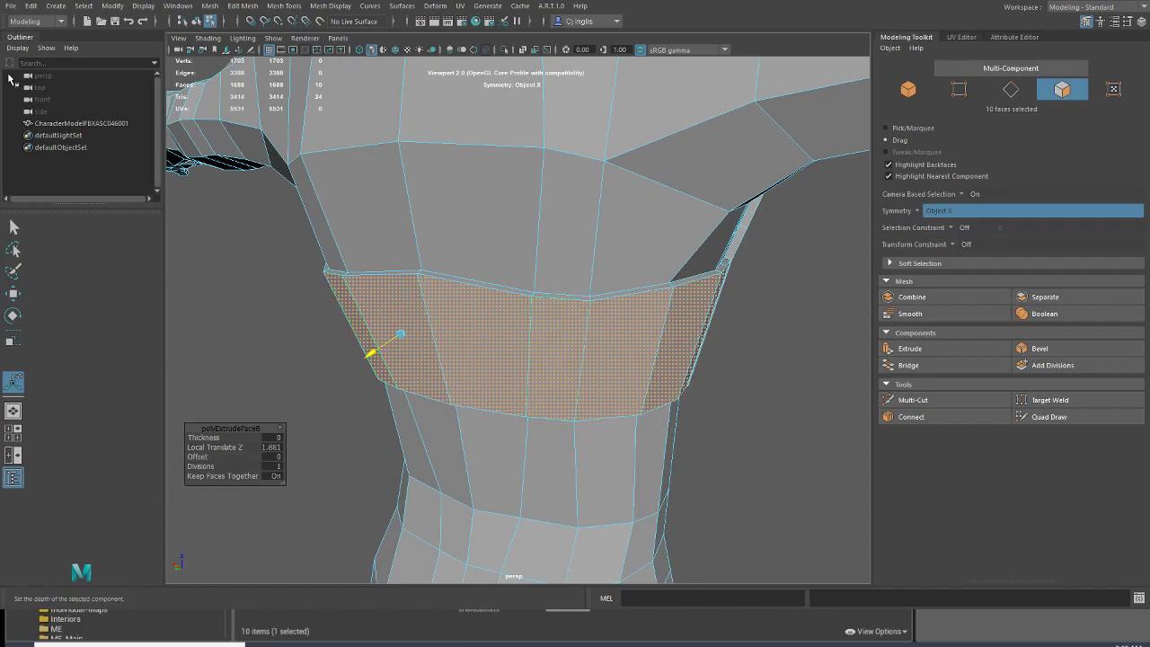
click(52, 100)
scroll(709, 316, down, 5)
alt+drag(719, 318, 455, 296)
scroll(505, 348, down, 5)
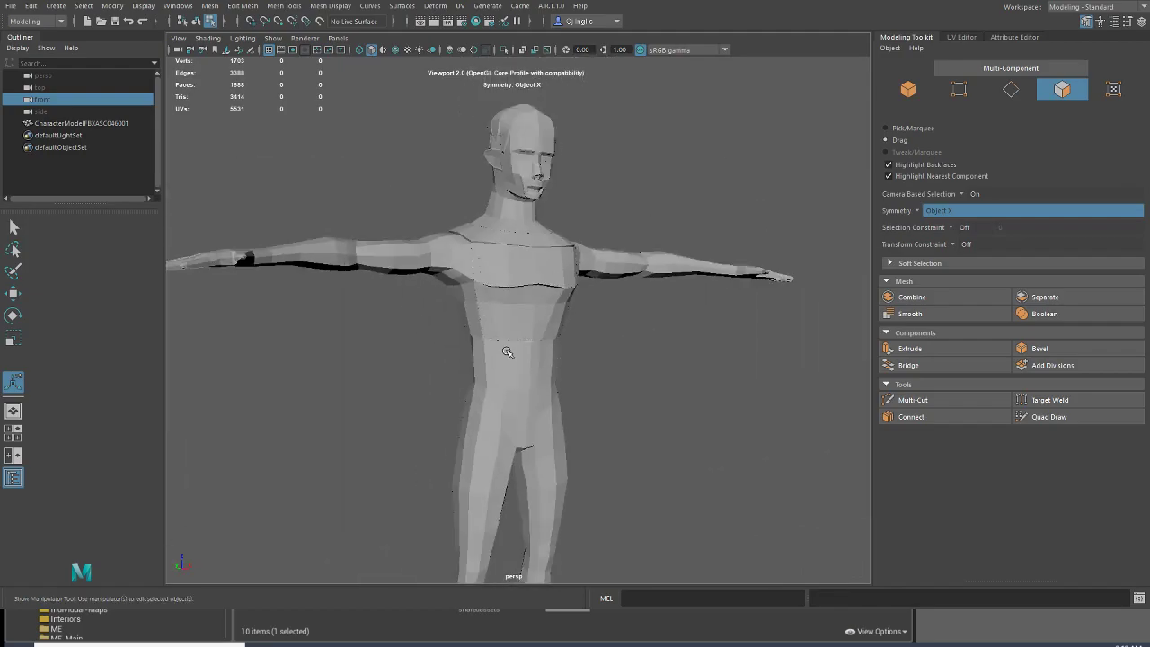
Step: Select the two top faces on each shoulder beside the collar layer and extrude them upward into raised pads
scroll(505, 349, up, 3)
alt+middle_drag(520, 370, 541, 453)
mouse_move(516, 365)
alt+mouse_down()
mouse_move(377, 349)
mouse_move(560, 361)
mouse_move(387, 345)
mouse_move(544, 345)
mouse_move(503, 372)
alt+mouse_up()
scroll(387, 345, up, 4)
click(537, 349)
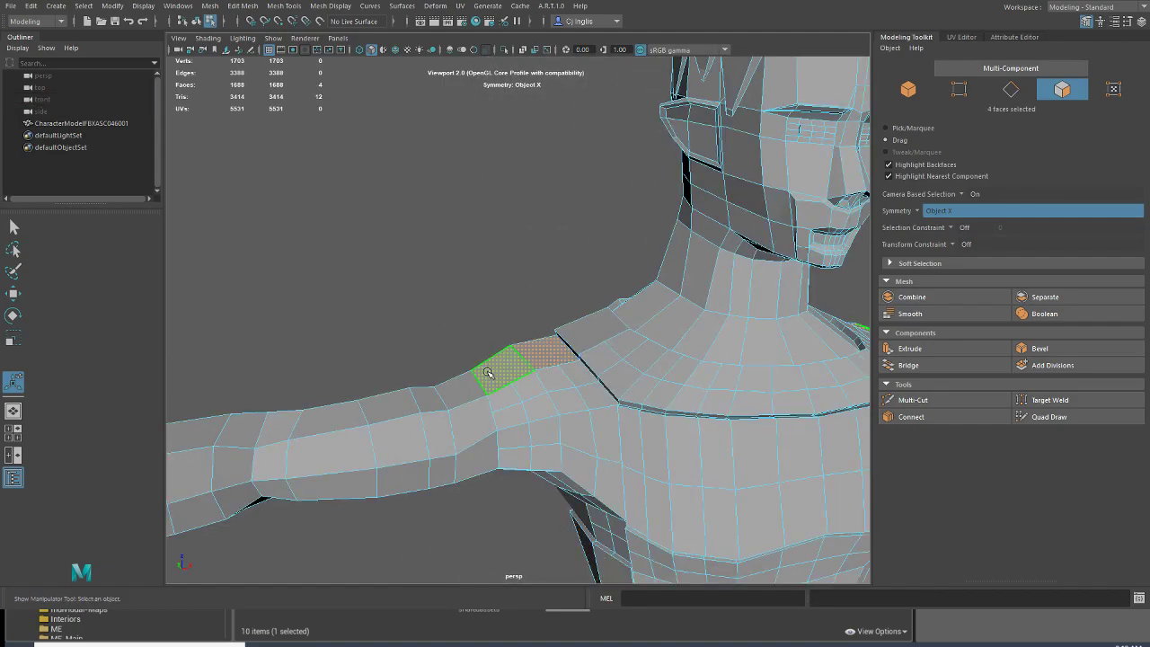
click(953, 349)
mouse_move(682, 342)
alt+mouse_down()
mouse_move(552, 306)
mouse_move(604, 295)
alt+mouse_up()
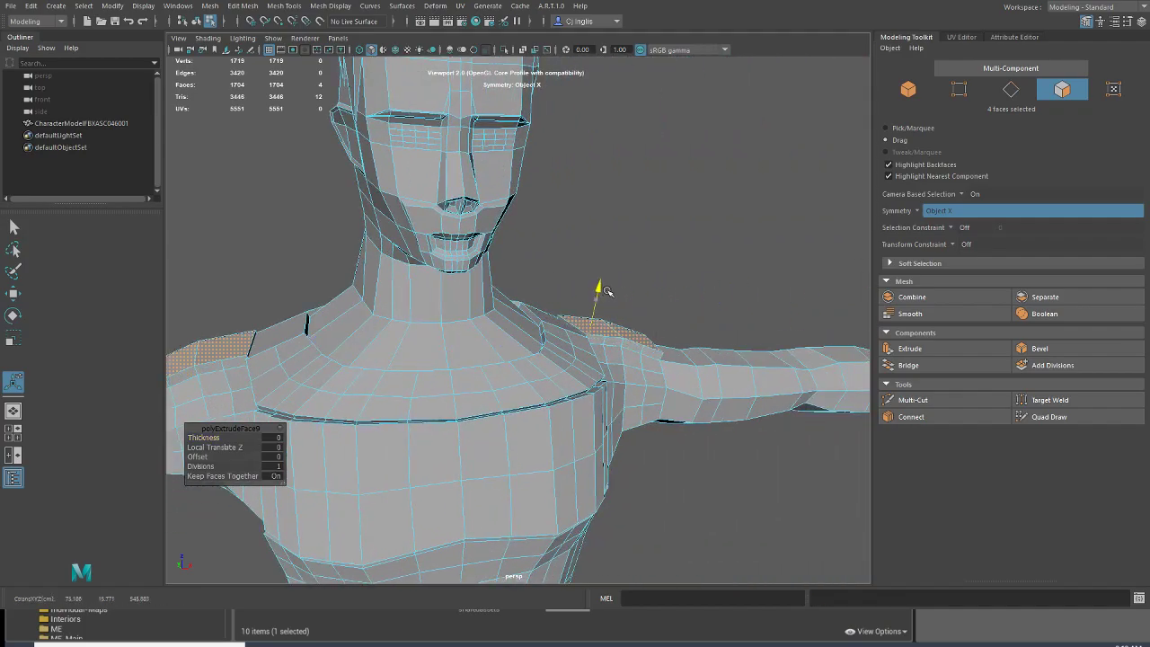
click(118, 102)
Step: Raise the middle edge on top of each extruded shoulder pad to a world Z of about 550.7
scroll(313, 213, down, 5)
alt+drag(314, 213, 470, 291)
scroll(481, 274, up, 5)
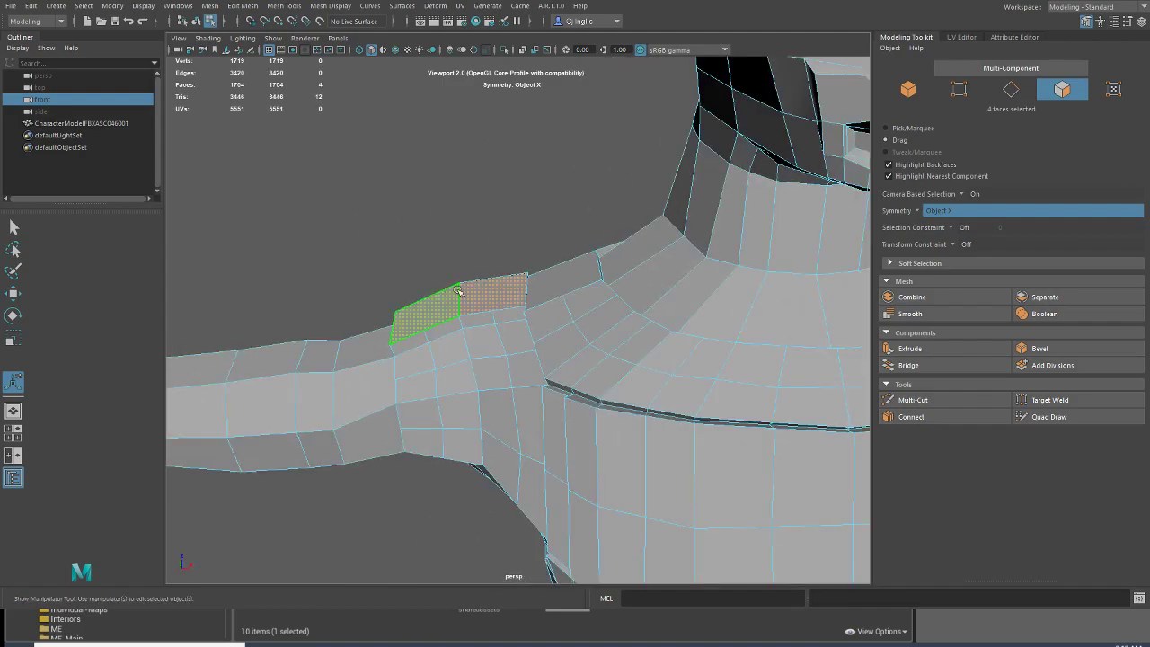
click(1017, 89)
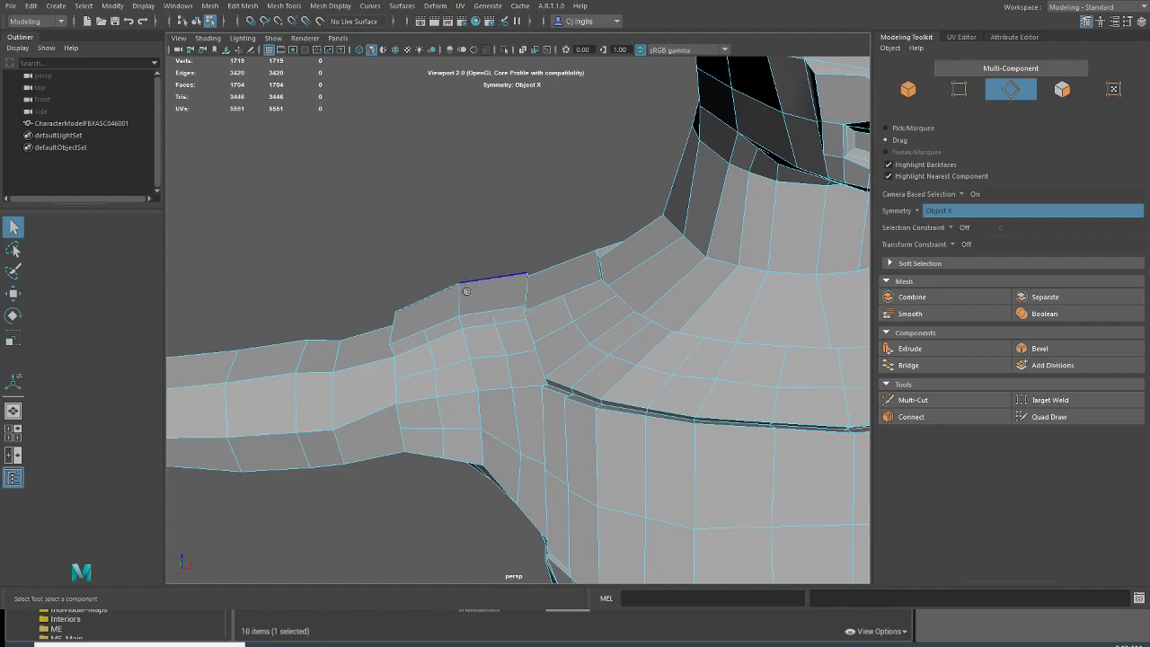
key(w)
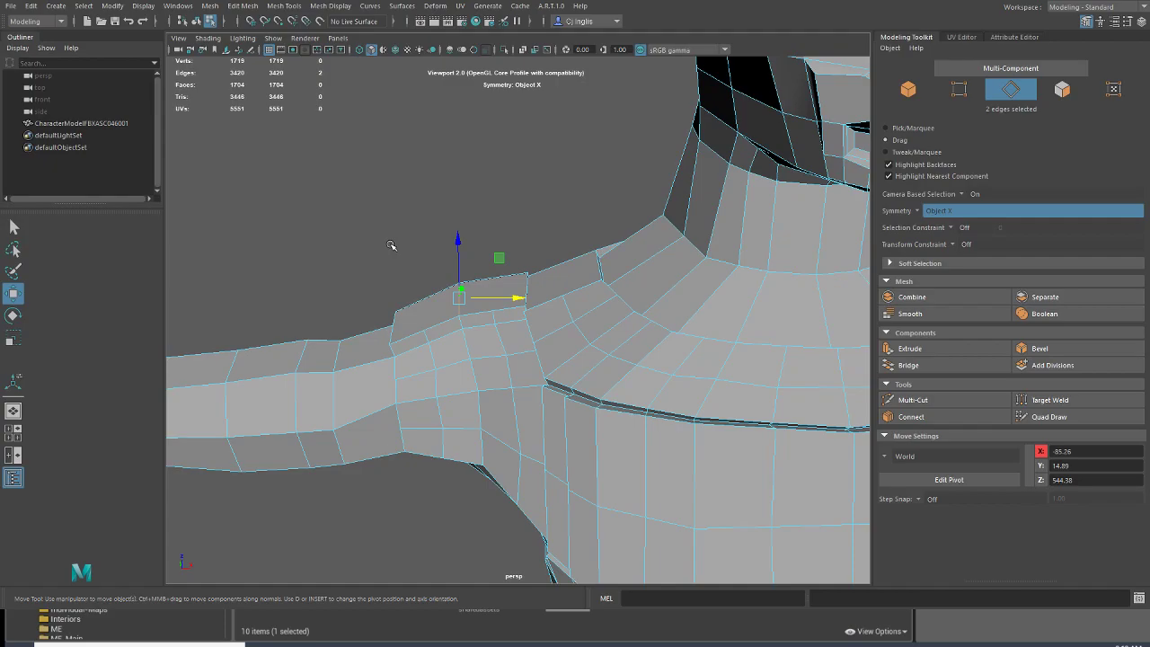
drag(451, 250, 836, 164)
Step: Pull the peak vertex of each shoulder pad up to a world Z of about 562.9 to form a spike
scroll(678, 248, up, 8)
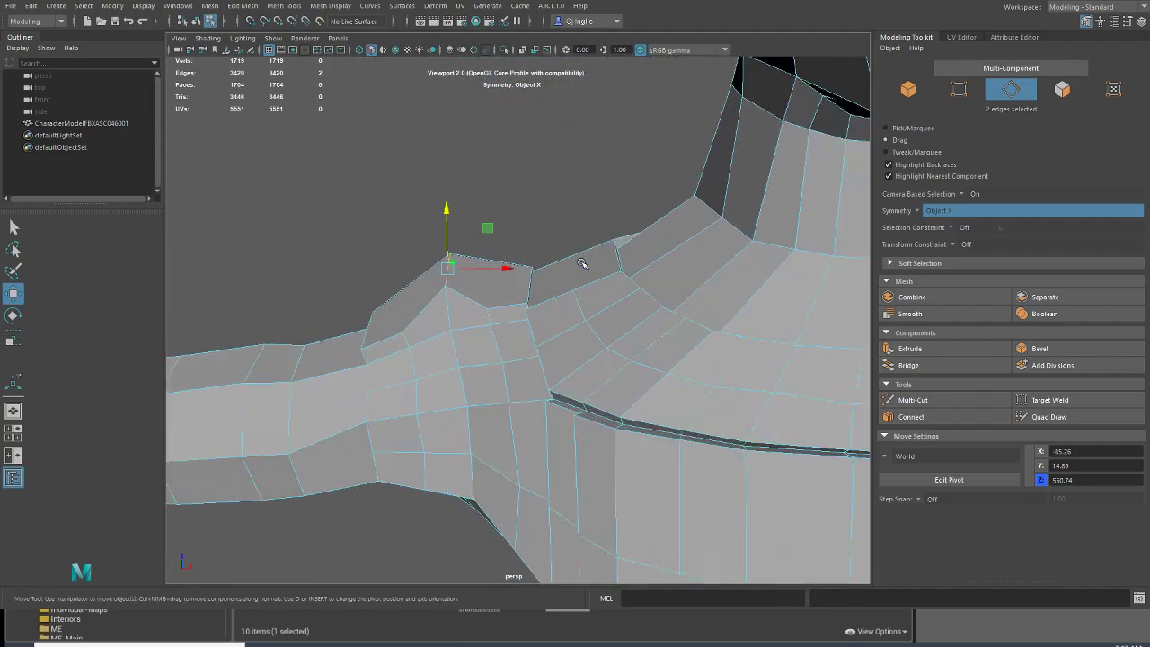
alt+middle_drag(559, 256, 609, 290)
alt+drag(551, 320, 549, 318)
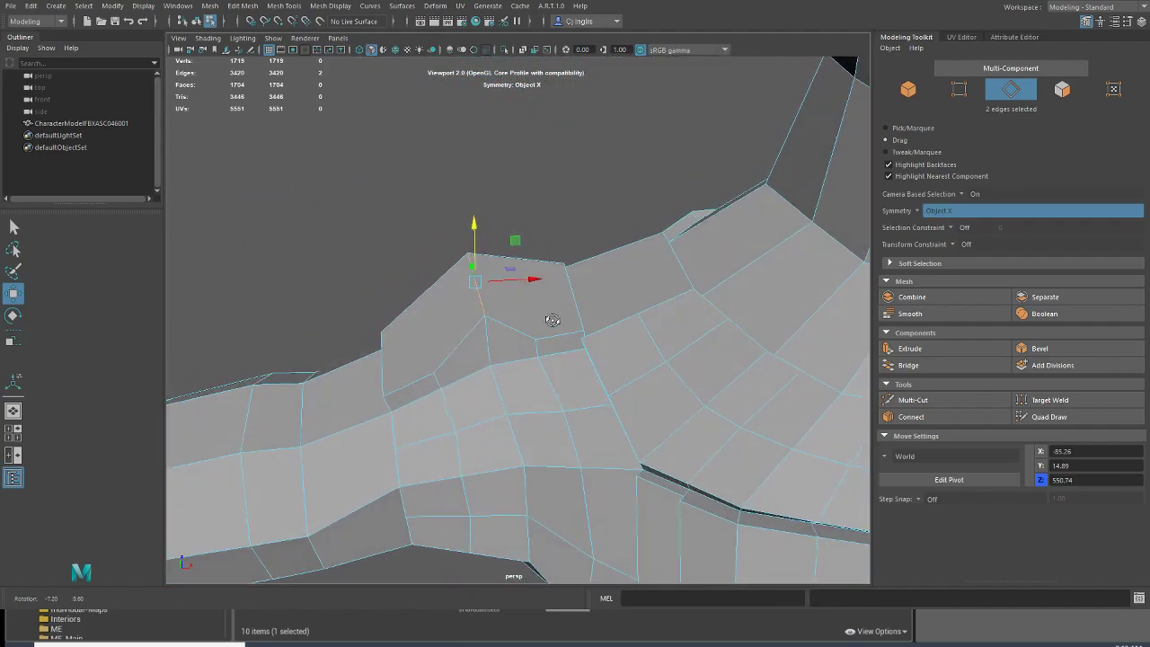
click(952, 92)
click(469, 271)
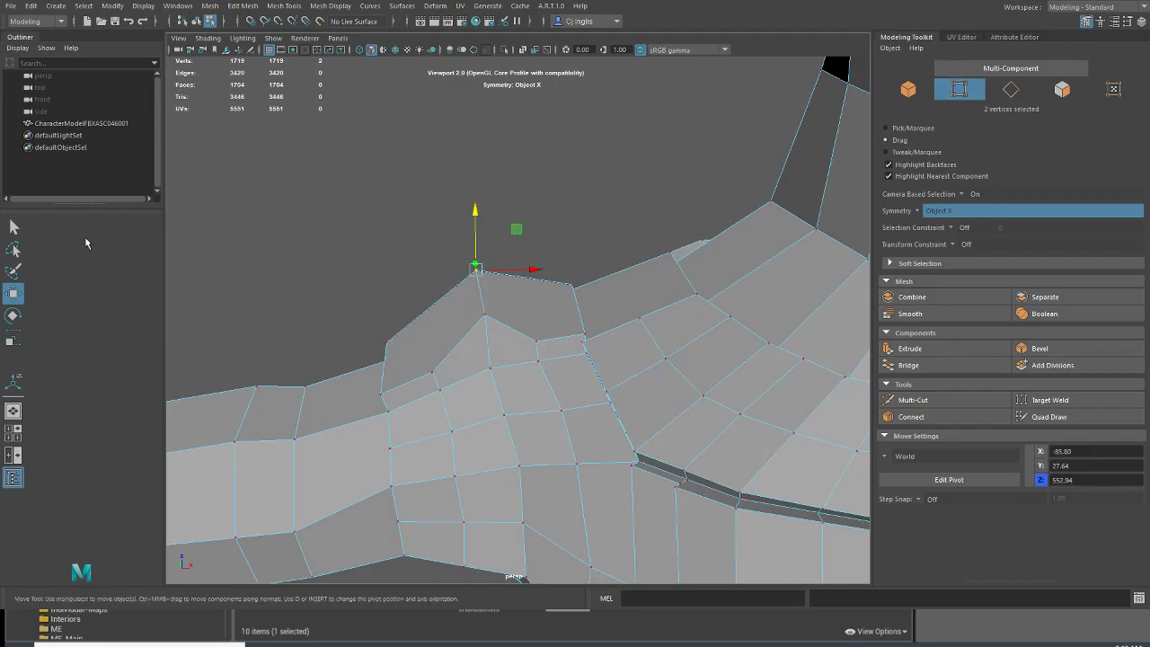
drag(481, 213, 477, 184)
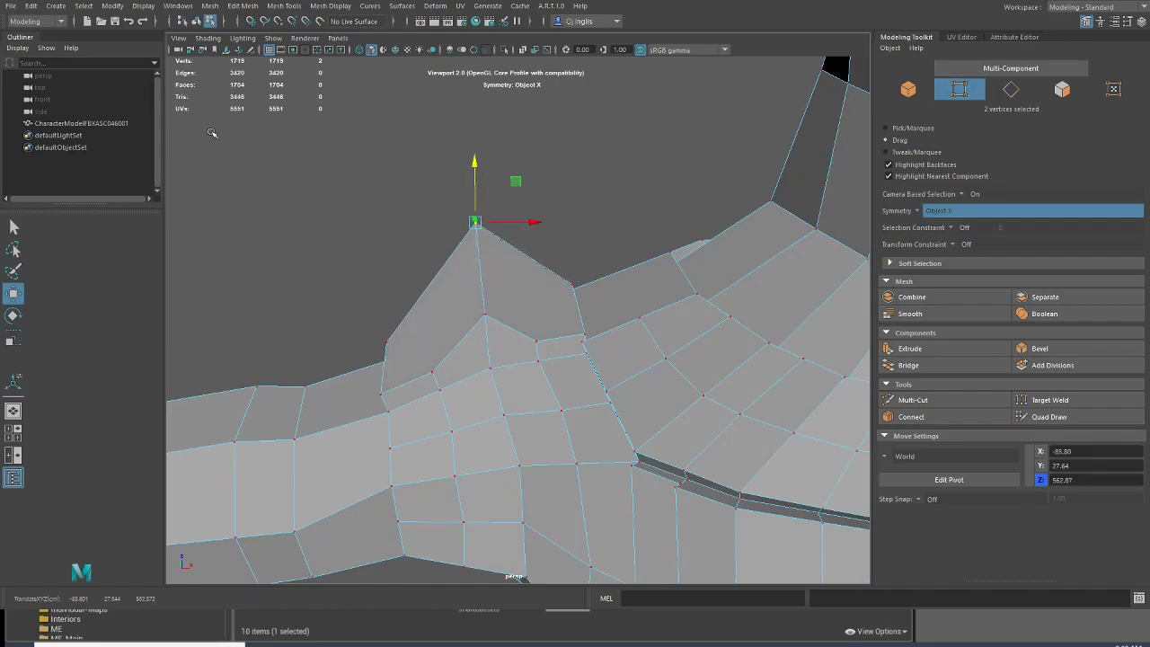
Step: Deselect the mesh and examine the shoulder spikes, the whole figure, and the arm down to the hand
click(82, 90)
scroll(395, 225, down, 4)
alt+drag(409, 238, 617, 294)
scroll(616, 294, down, 5)
alt+middle_drag(516, 338, 518, 316)
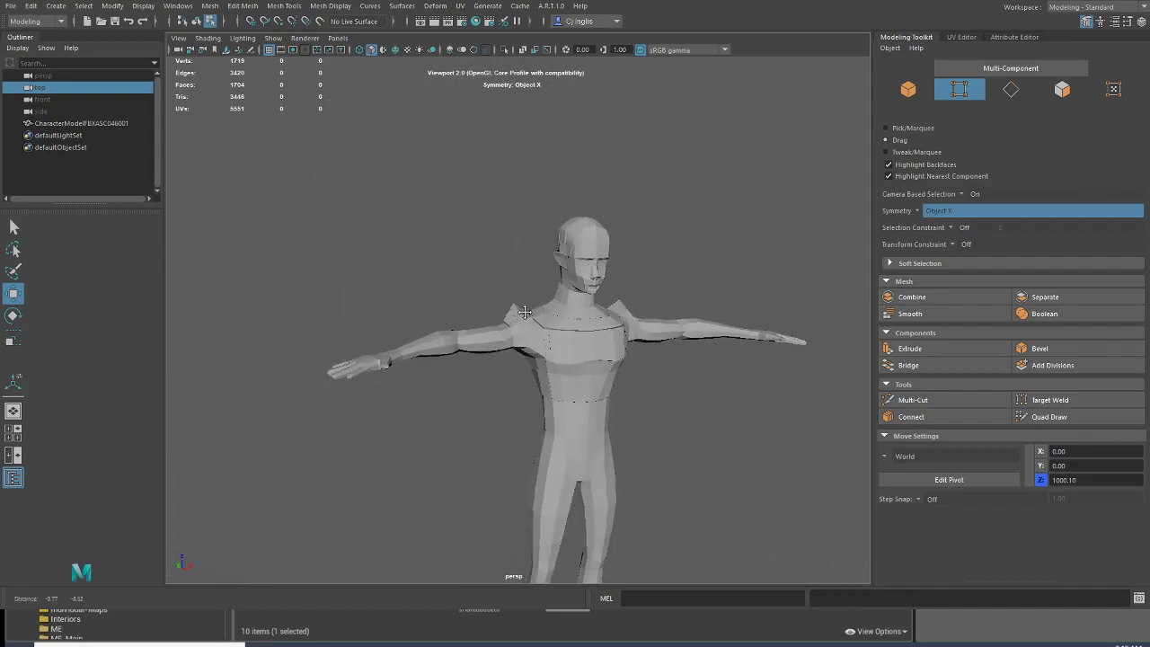
scroll(544, 303, up, 4)
alt+drag(630, 260, 512, 299)
alt+middle_drag(376, 310, 453, 300)
scroll(524, 274, up, 2)
alt+drag(374, 295, 431, 314)
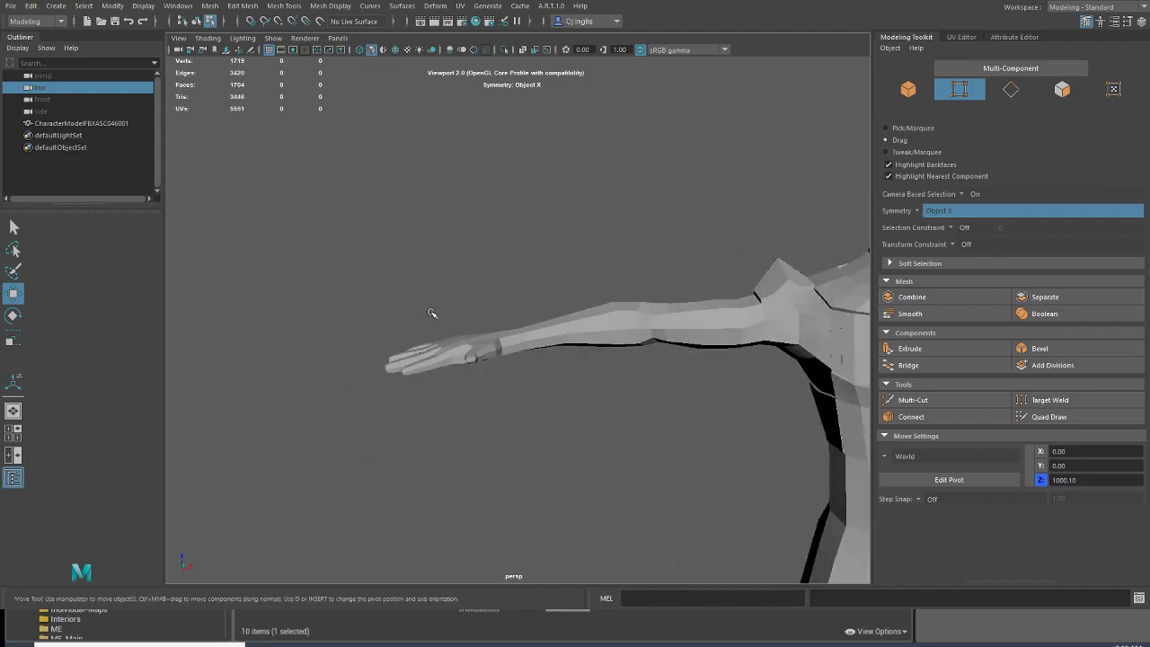
Step: Enable marquee face selection with camera-based selection off and select the 356 faces covering both hands up to the wrists
click(1062, 89)
alt+drag(749, 220, 649, 240)
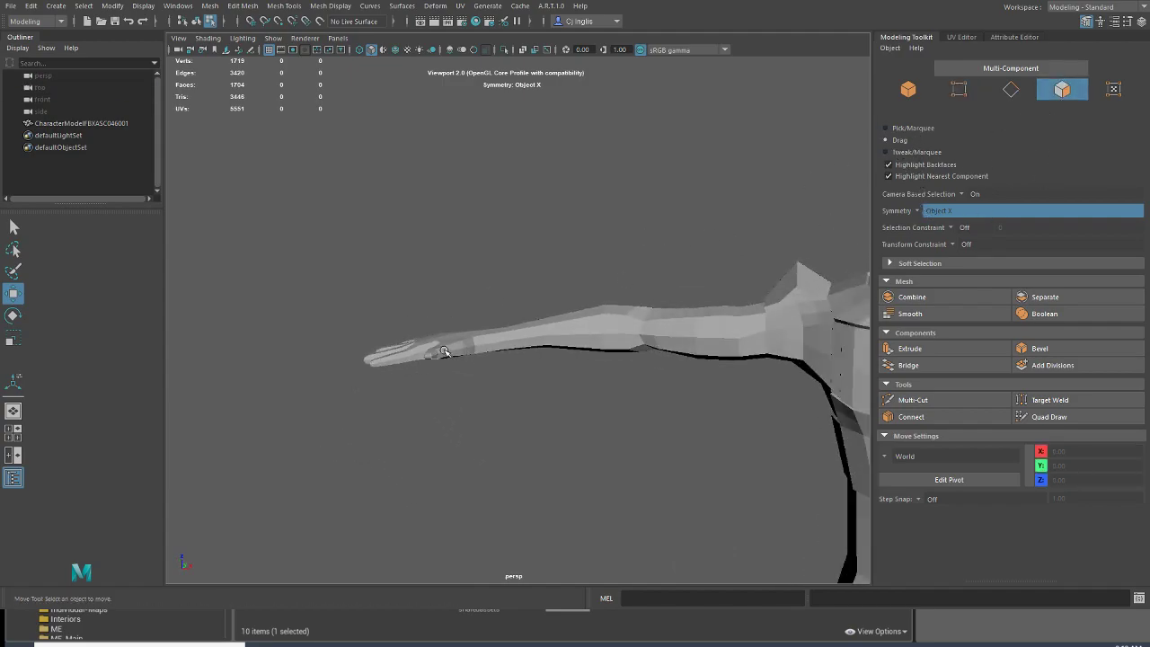
alt+right_drag(476, 289, 459, 274)
click(77, 123)
alt+middle_drag(395, 307, 481, 276)
alt+drag(481, 276, 458, 296)
drag(508, 199, 508, 201)
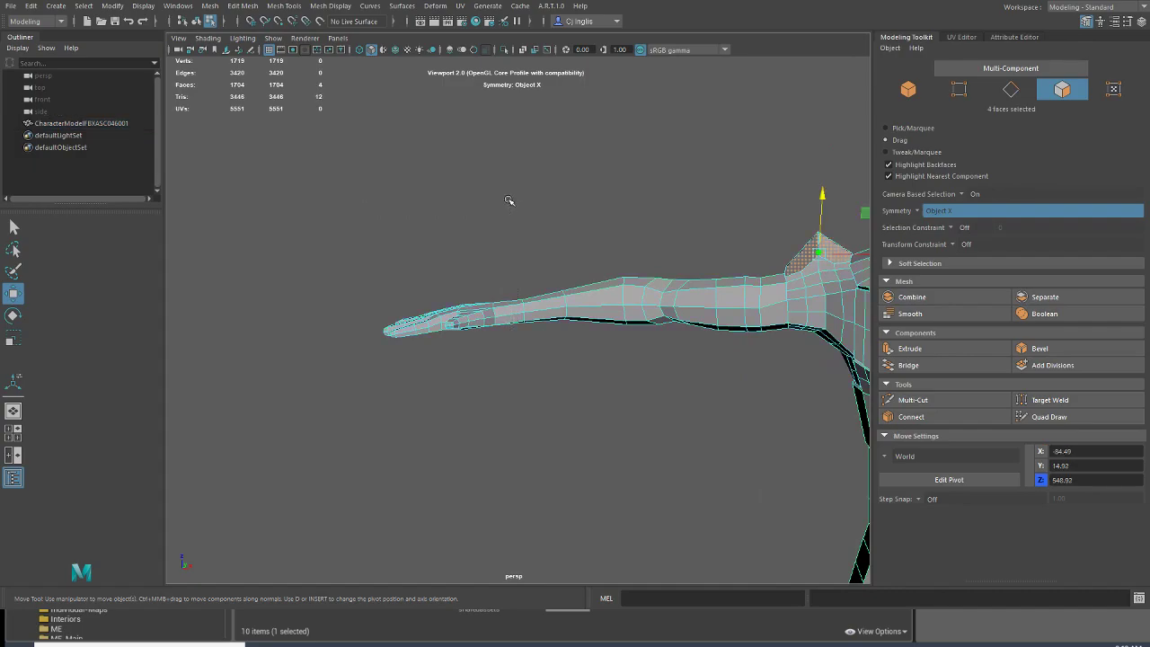
click(913, 128)
drag(490, 217, 513, 176)
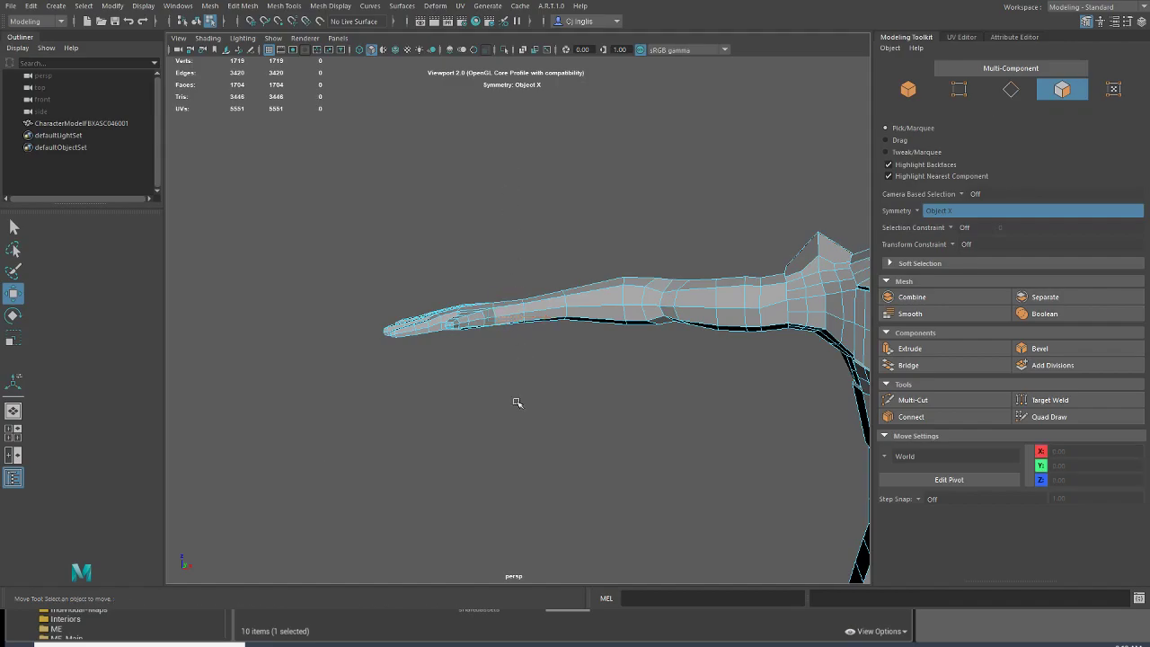
drag(415, 214, 415, 214)
Step: Extrude the selected hand faces on both sides into glove-like forms and check them on the whole figure
alt+drag(488, 249, 539, 269)
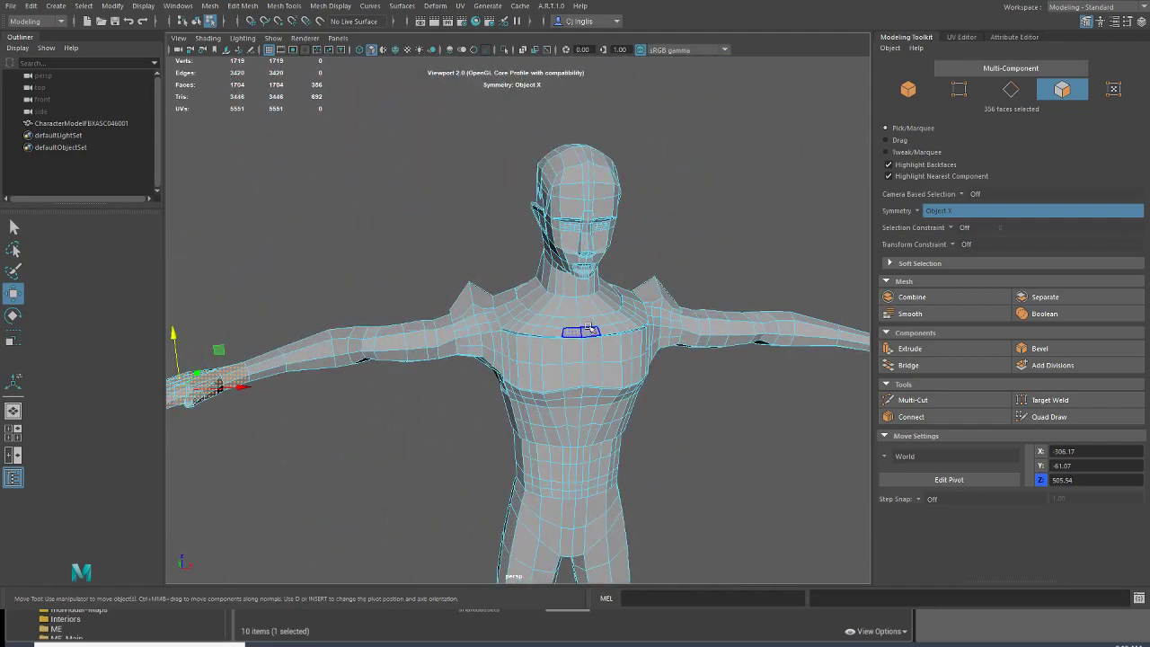
alt+middle_drag(624, 279, 273, 297)
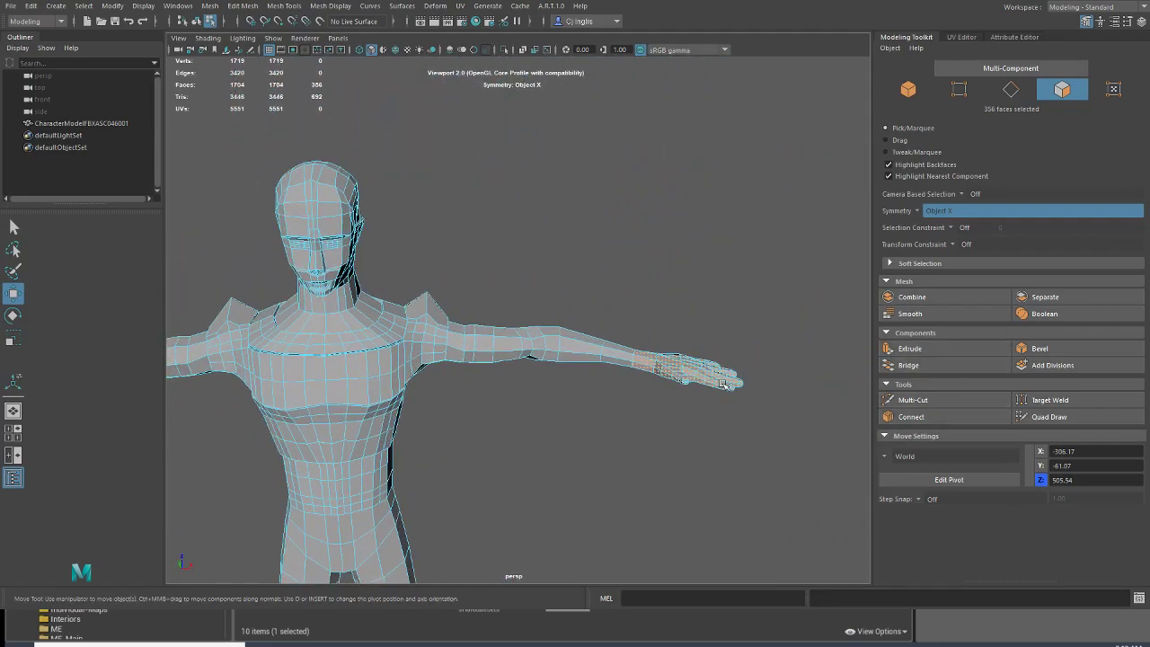
alt+middle_drag(721, 383, 515, 340)
scroll(517, 342, up, 5)
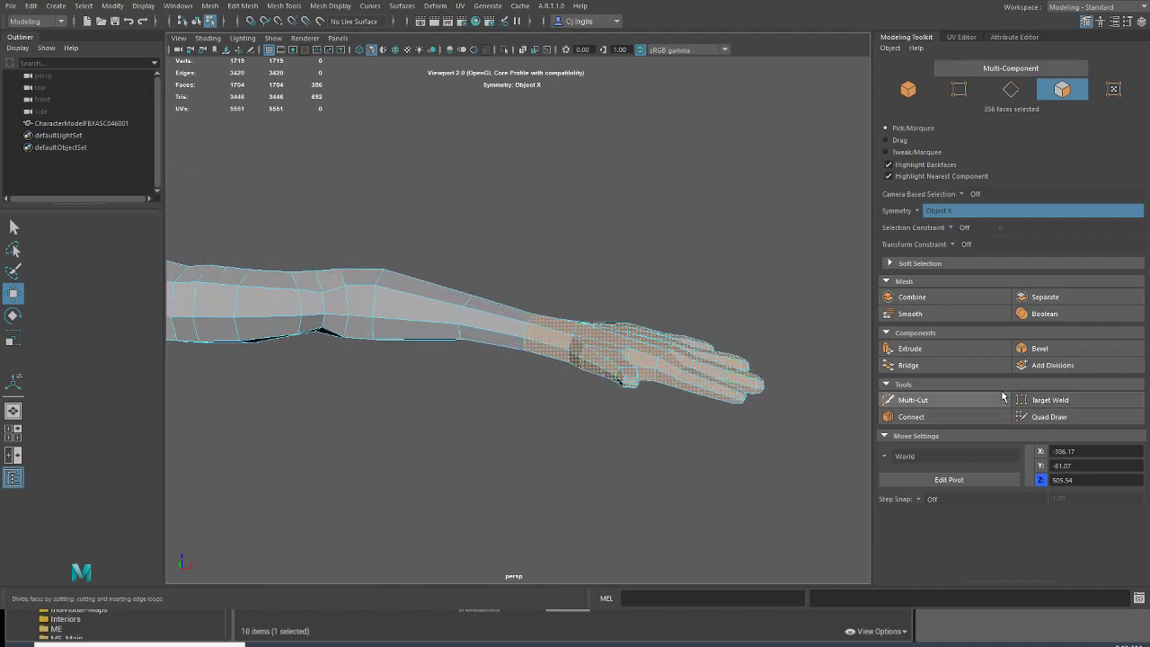
click(929, 347)
drag(608, 285, 713, 377)
click(40, 87)
alt+drag(355, 301, 451, 367)
scroll(535, 331, up, 3)
alt+middle_drag(454, 305, 441, 386)
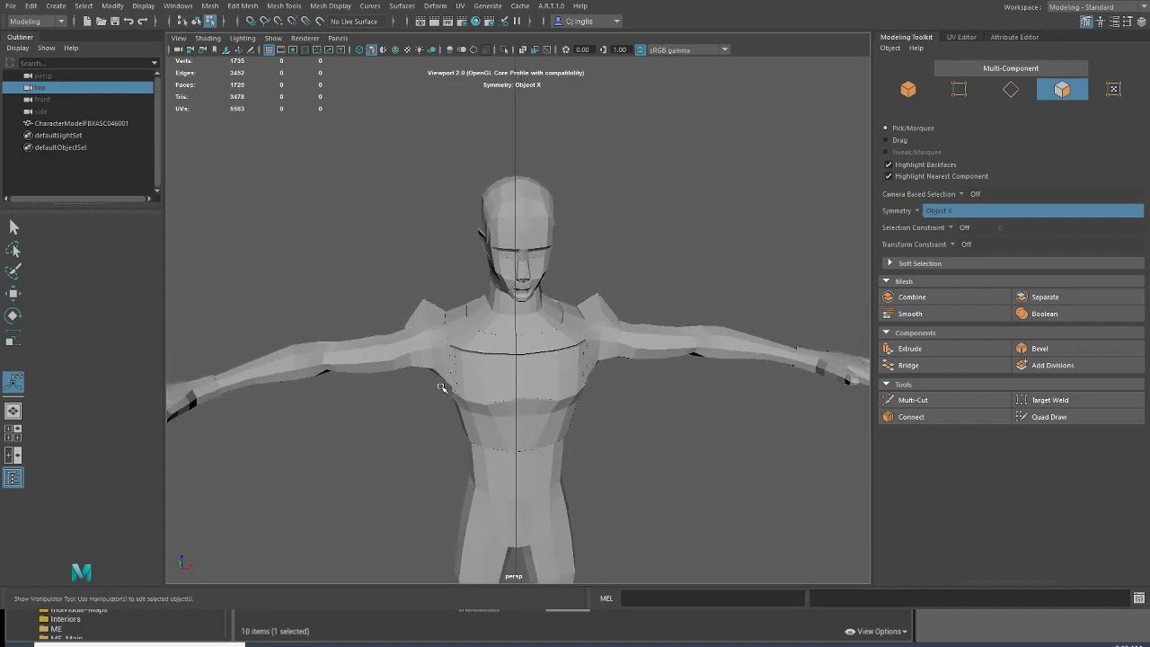
Step: Select the 96 faces encircling both arms around the elbows, from the upper arm to the forearm
alt+drag(356, 354, 440, 344)
alt+middle_drag(441, 344, 583, 331)
key(ctrl+z)
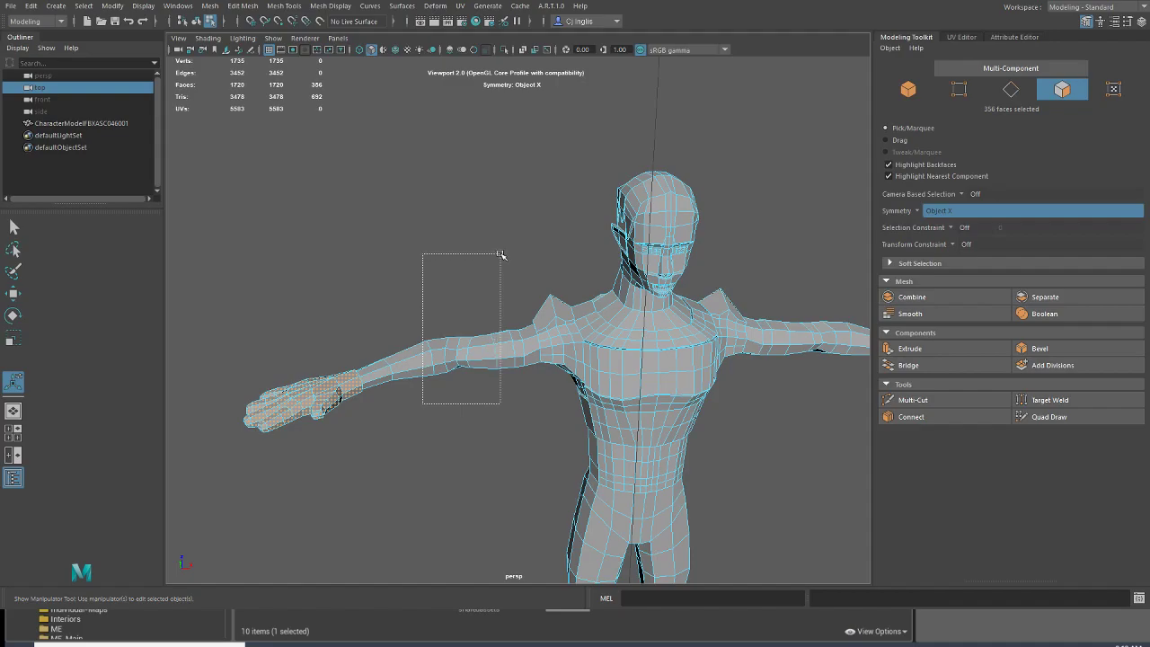
drag(505, 258, 501, 264)
alt+drag(509, 318, 500, 271)
scroll(490, 402, down, 3)
alt+drag(490, 402, 476, 433)
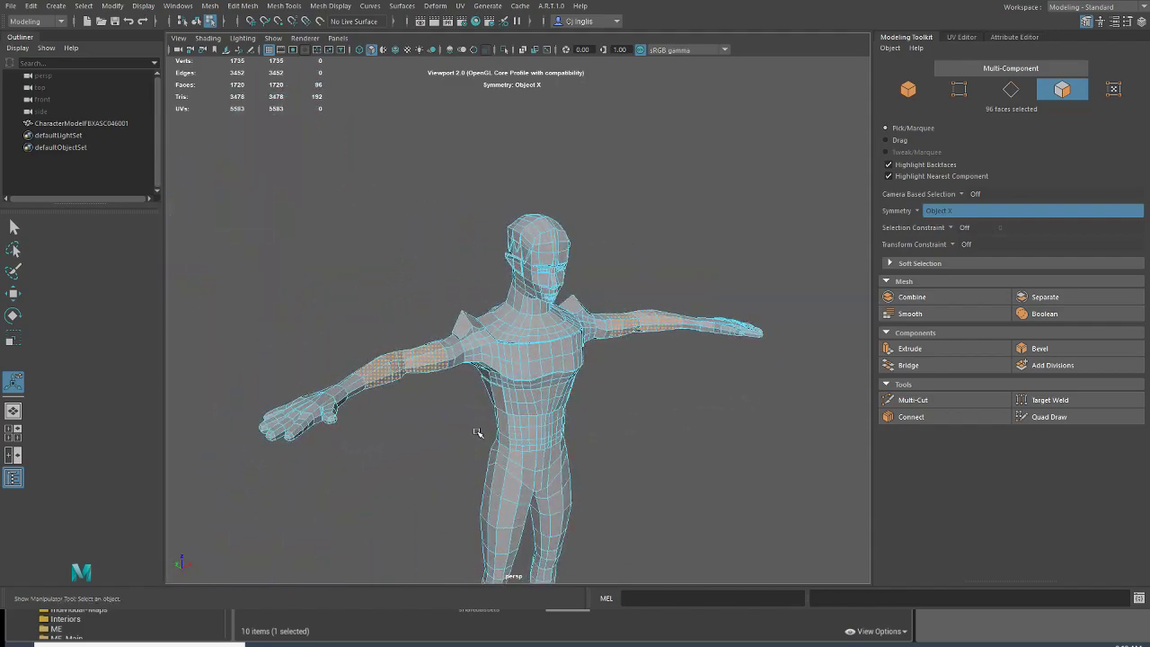
scroll(480, 430, up, 3)
alt+middle_drag(493, 418, 627, 425)
Step: Extrude the selected arm faces outward into thicker sleeves around both elbows and check the arm's shape
click(909, 347)
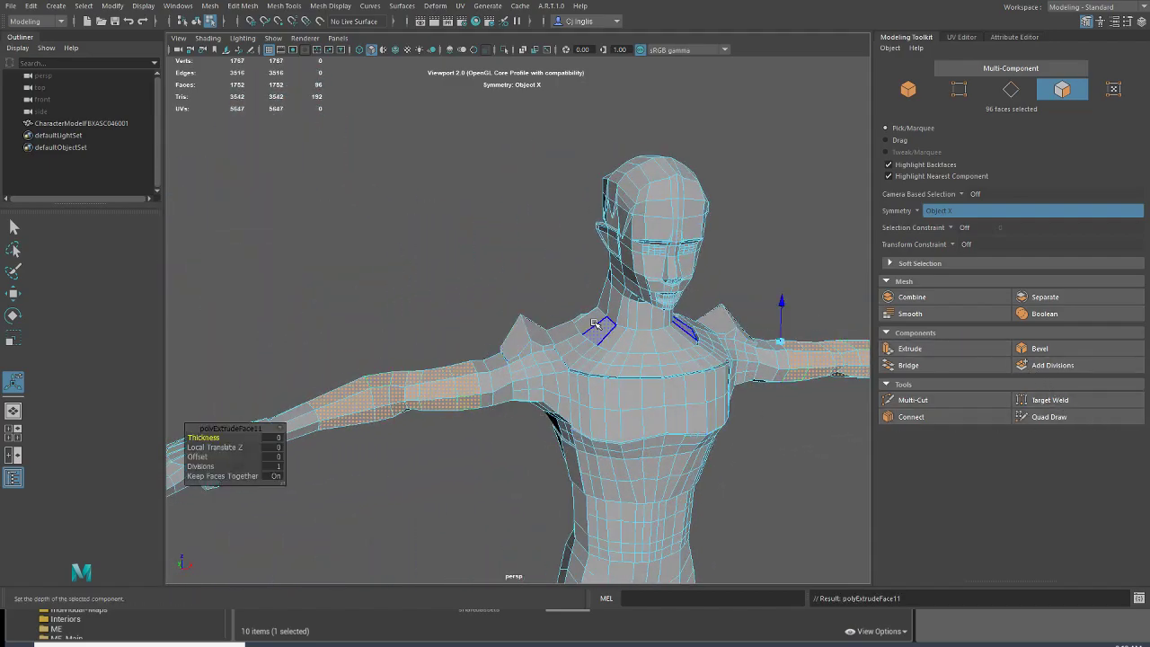
alt+middle_drag(467, 329, 332, 329)
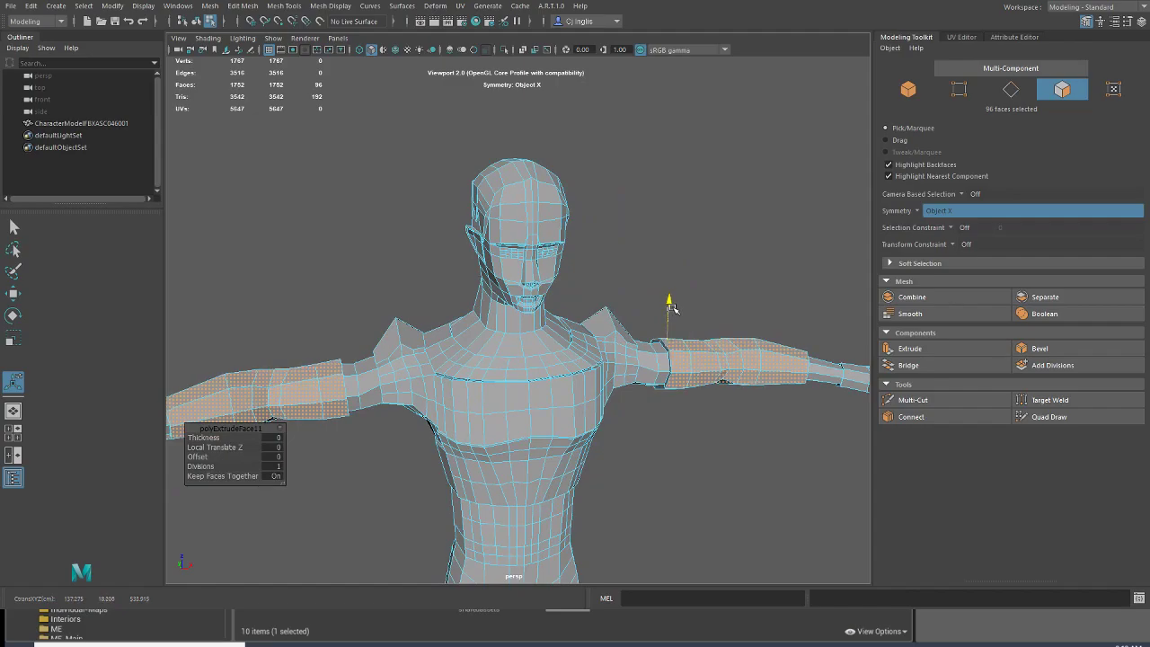
click(89, 100)
mouse_move(403, 390)
alt+mouse_down()
mouse_move(416, 380)
mouse_move(462, 410)
mouse_move(391, 406)
alt+mouse_up()
alt+right_drag(391, 406, 526, 270)
alt+drag(525, 270, 601, 323)
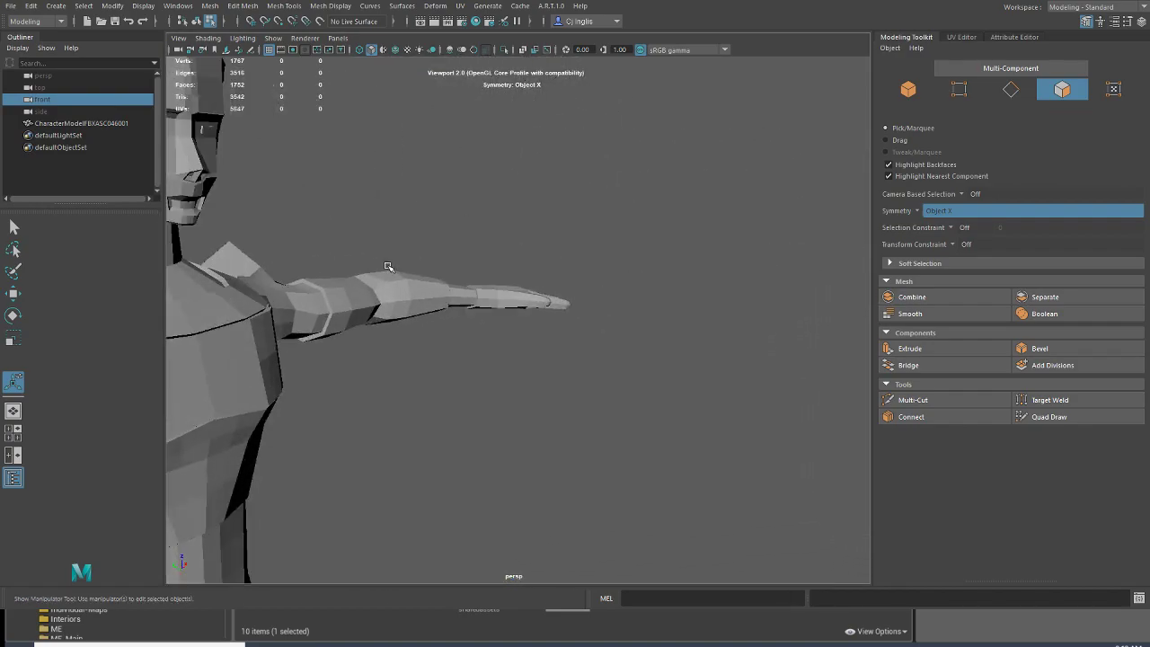
Step: Examine the arm sleeves and the rest of the figure from several angles, ending at the head
alt+right_drag(392, 267, 662, 332)
alt+drag(662, 332, 718, 342)
key(F8)
alt+drag(485, 210, 547, 293)
alt+right_drag(547, 293, 27, 241)
alt+drag(610, 374, 193, 342)
alt+middle_drag(193, 342, 377, 355)
alt+drag(611, 355, 270, 381)
alt+middle_drag(270, 382, 419, 360)
scroll(665, 360, down, 2)
alt+drag(683, 355, 467, 377)
Step: Select the centre edge along the nose ridge and pull it forward to about Y -60.8 for a protruding nose
scroll(453, 377, up, 5)
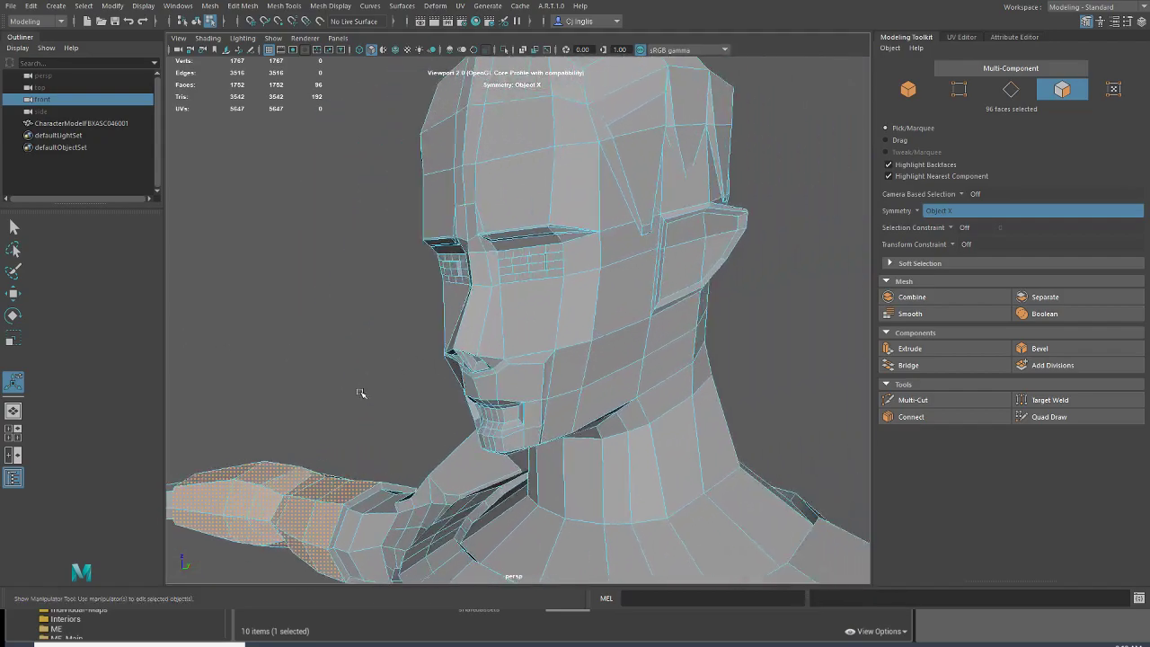
click(422, 349)
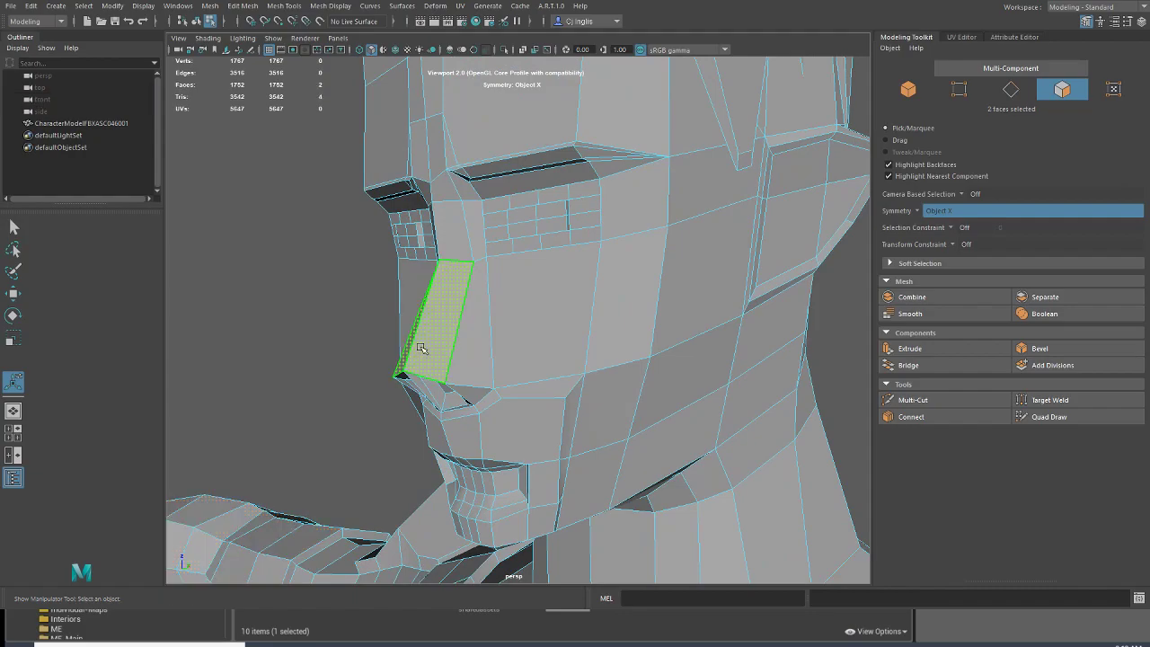
click(1011, 89)
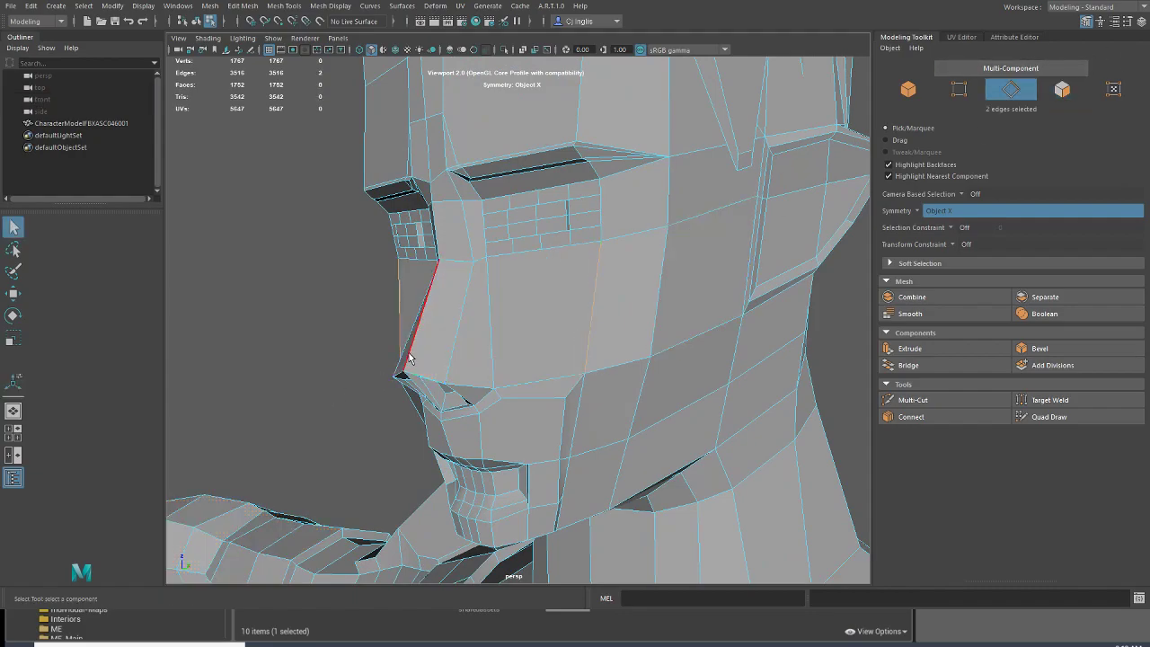
click(13, 296)
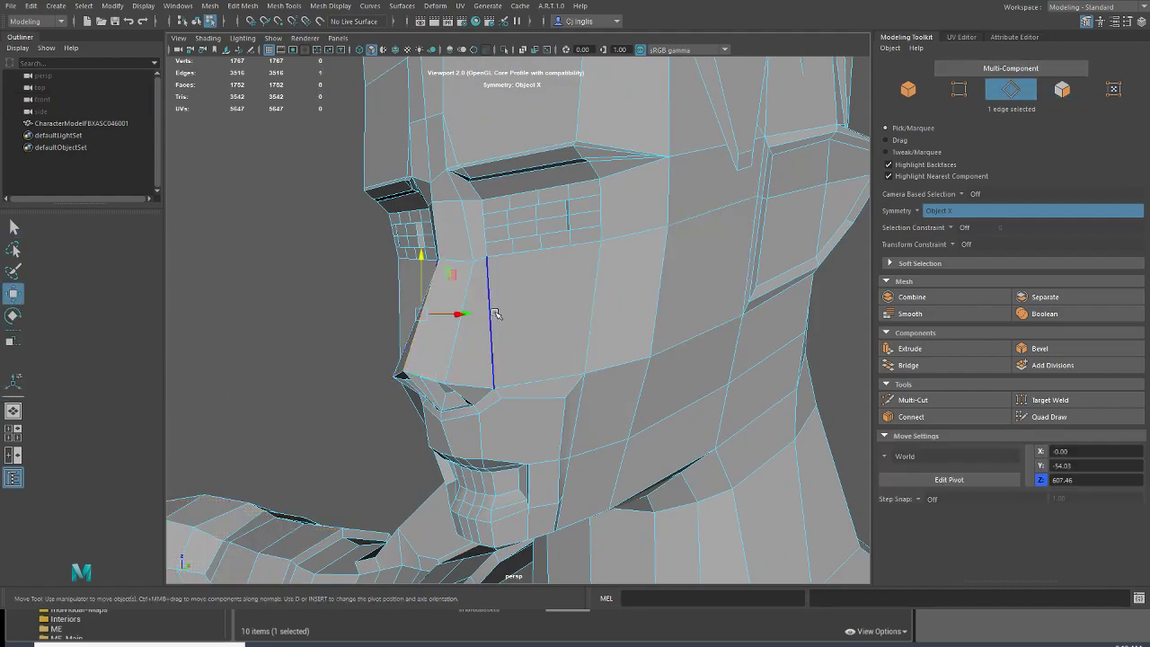
drag(471, 313, 423, 314)
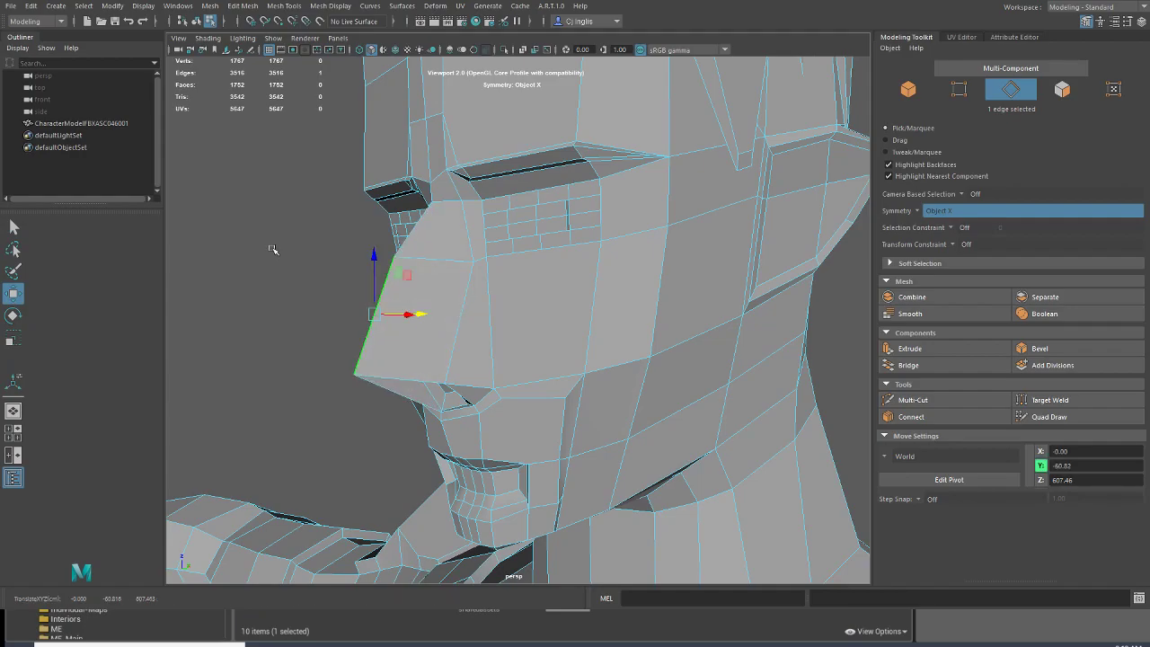
click(76, 101)
scroll(518, 329, down, 6)
alt+drag(513, 377, 595, 330)
scroll(485, 350, up, 5)
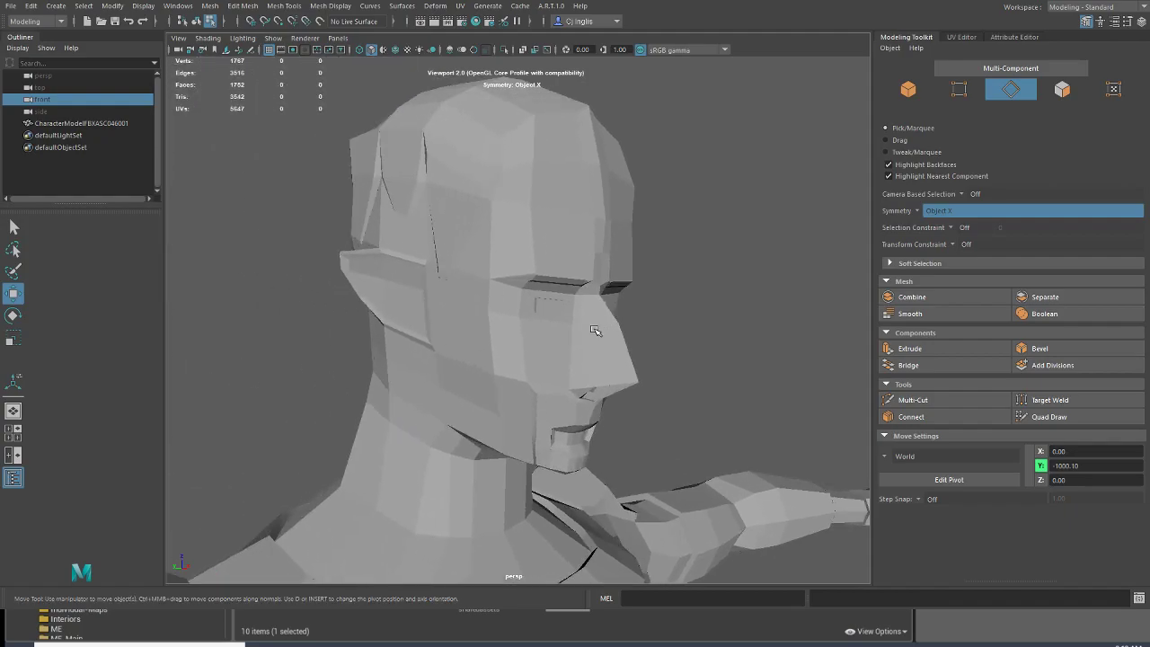
Step: Select the two centre faces on the back of the head, extrude them outward into a ponytail, and scale the end faces narrower
scroll(595, 331, down, 5)
alt+drag(417, 306, 611, 310)
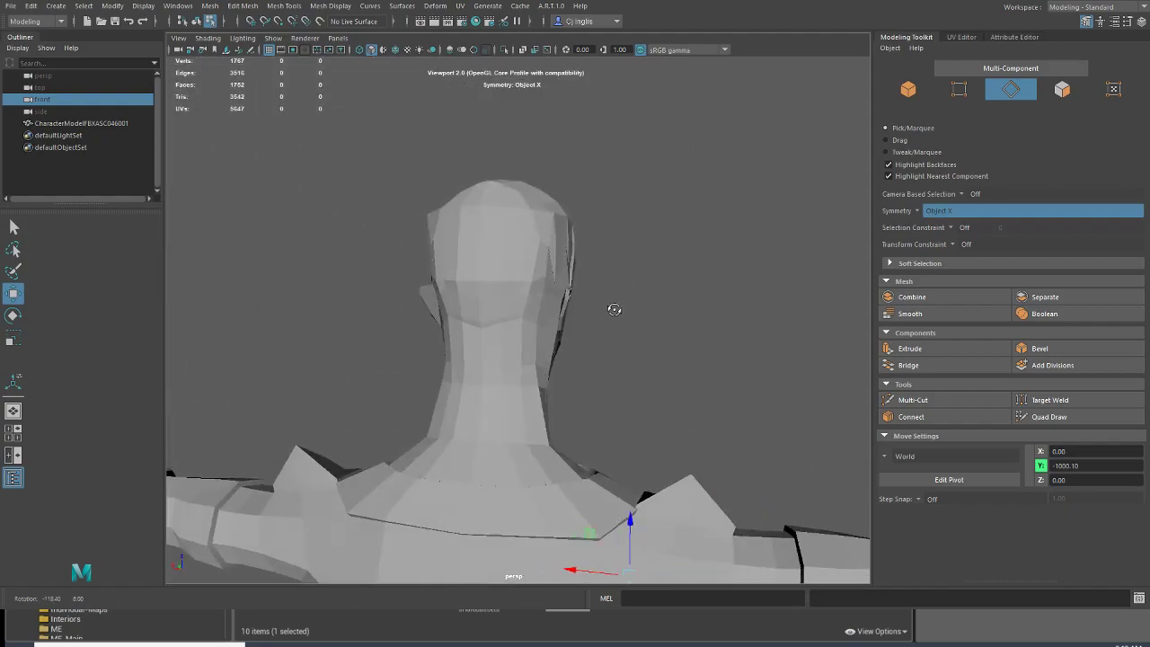
scroll(488, 314, up, 3)
click(483, 313)
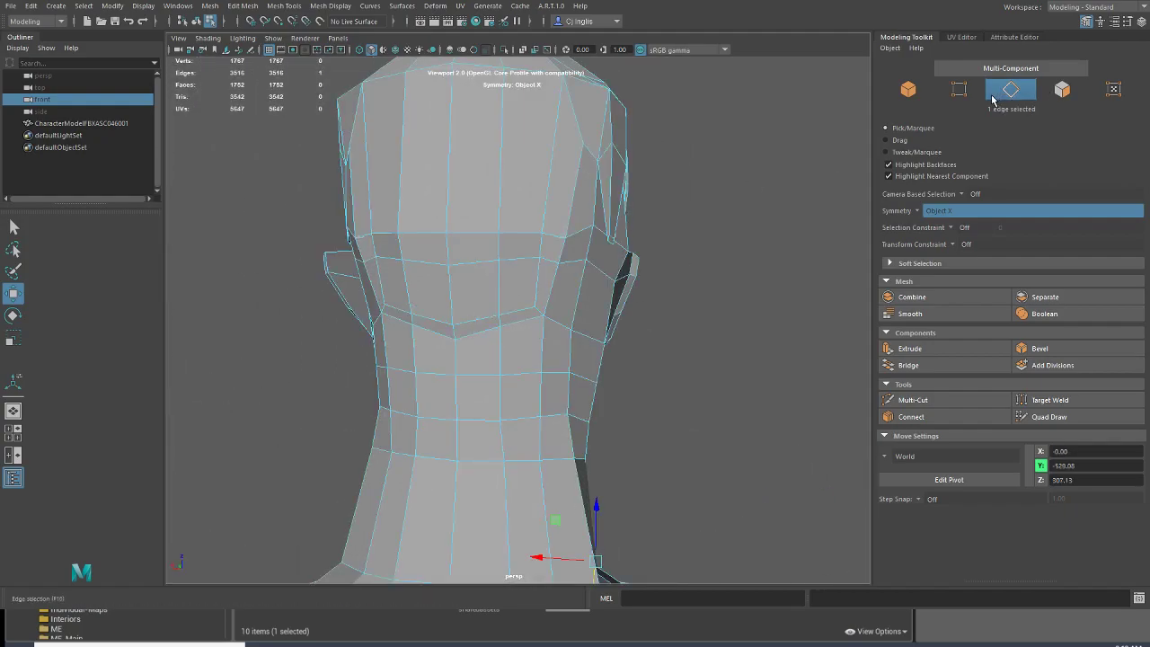
click(1062, 89)
click(470, 303)
alt+drag(470, 303, 244, 442)
click(909, 348)
alt+drag(245, 442, 505, 464)
click(14, 341)
drag(593, 437, 632, 435)
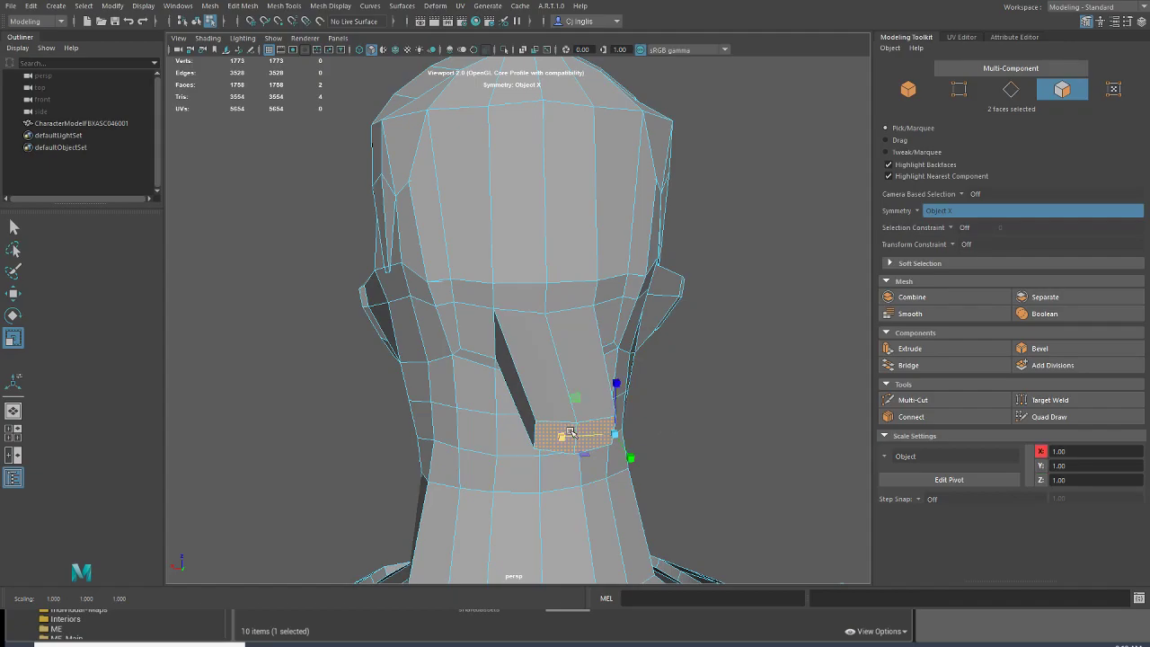
Step: Extrude the ponytail's end faces again by about 10 into a flared tip and check it on the whole figure
click(915, 334)
click(911, 349)
alt+drag(416, 384, 557, 395)
scroll(775, 421, down, 5)
drag(653, 384, 660, 360)
alt+drag(687, 322, 476, 339)
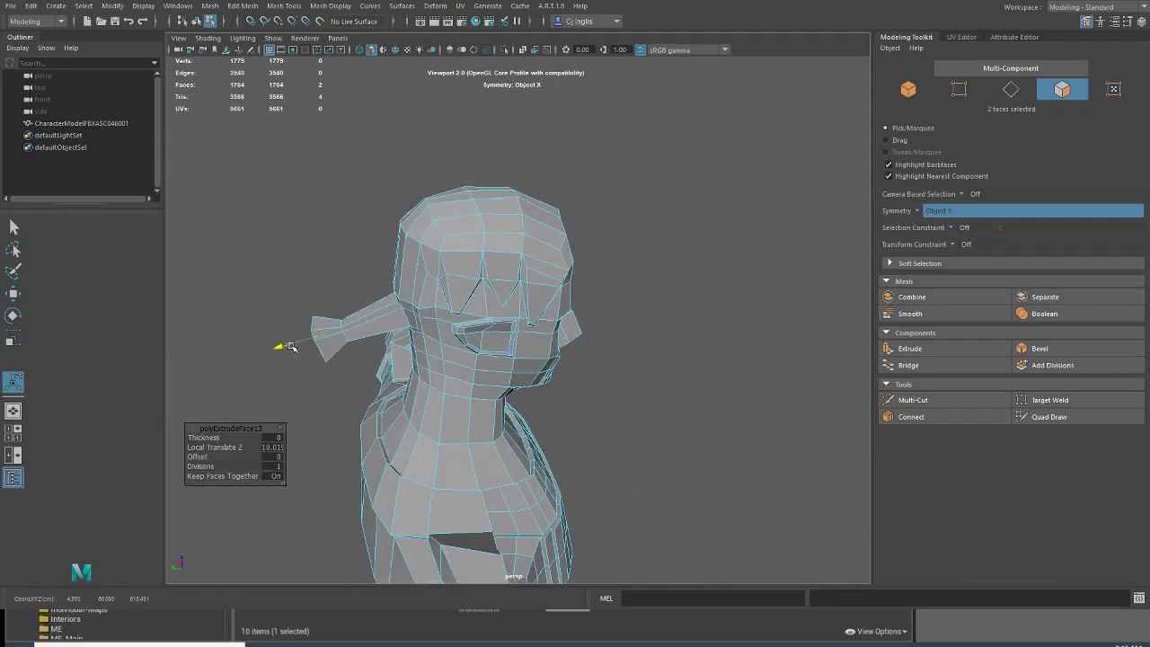
click(89, 99)
mouse_move(512, 278)
alt+mouse_down()
mouse_move(526, 277)
mouse_move(419, 260)
mouse_move(566, 253)
mouse_move(249, 264)
mouse_move(303, 251)
mouse_move(496, 266)
alt+mouse_up()
scroll(512, 280, down, 8)
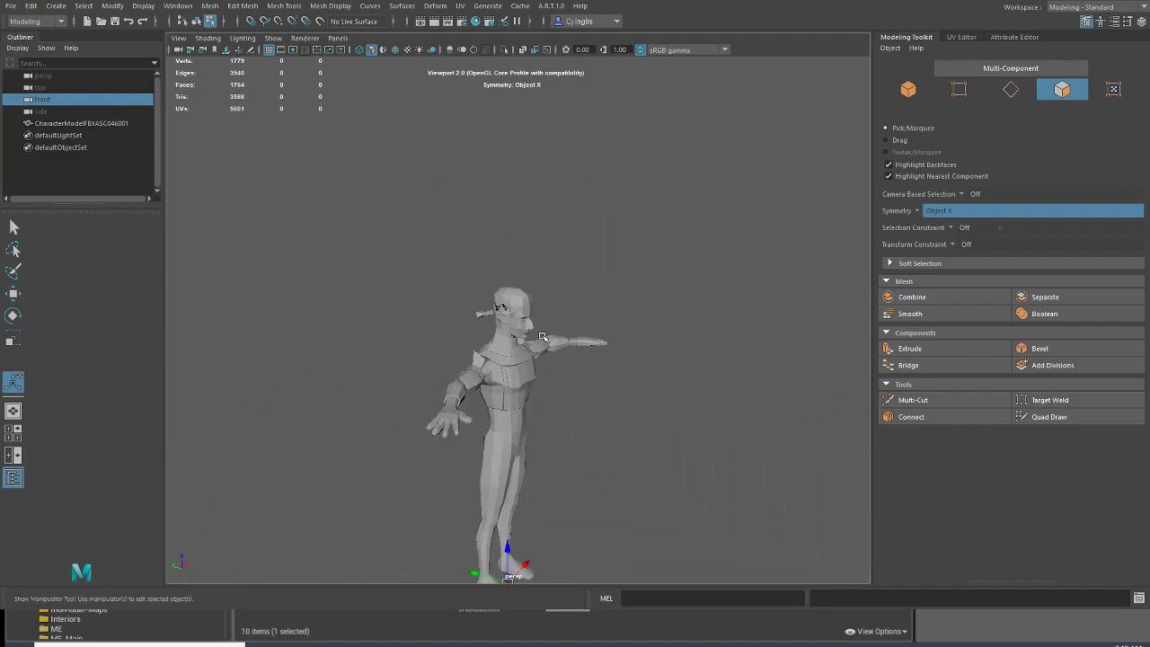
Step: Select the 104 faces covering both feet and ankles up to the lower shins
scroll(539, 330, up, 5)
alt+drag(542, 332, 442, 352)
alt+middle_drag(531, 412, 514, 236)
click(525, 302)
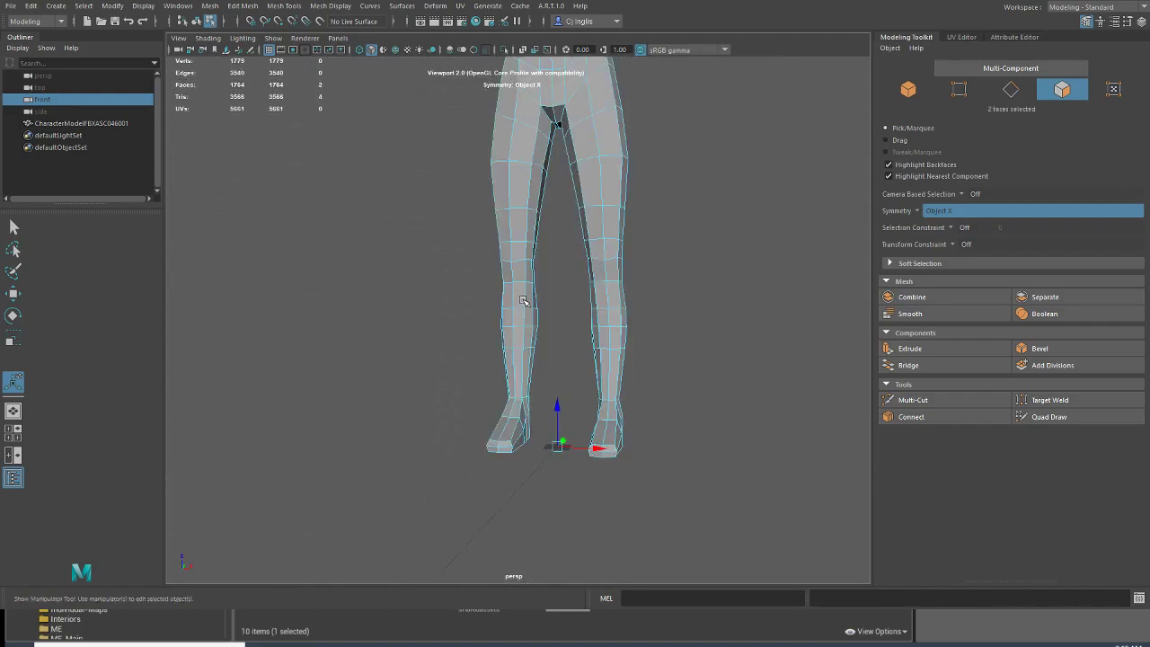
alt+middle_drag(681, 188, 683, 222)
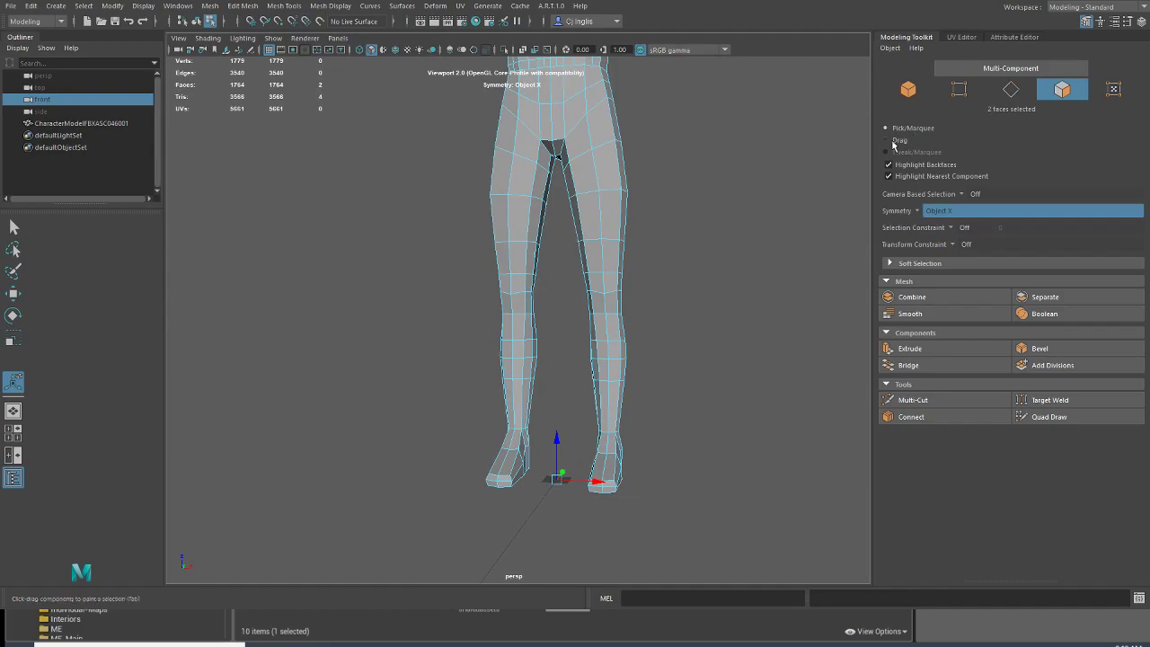
drag(684, 539, 483, 433)
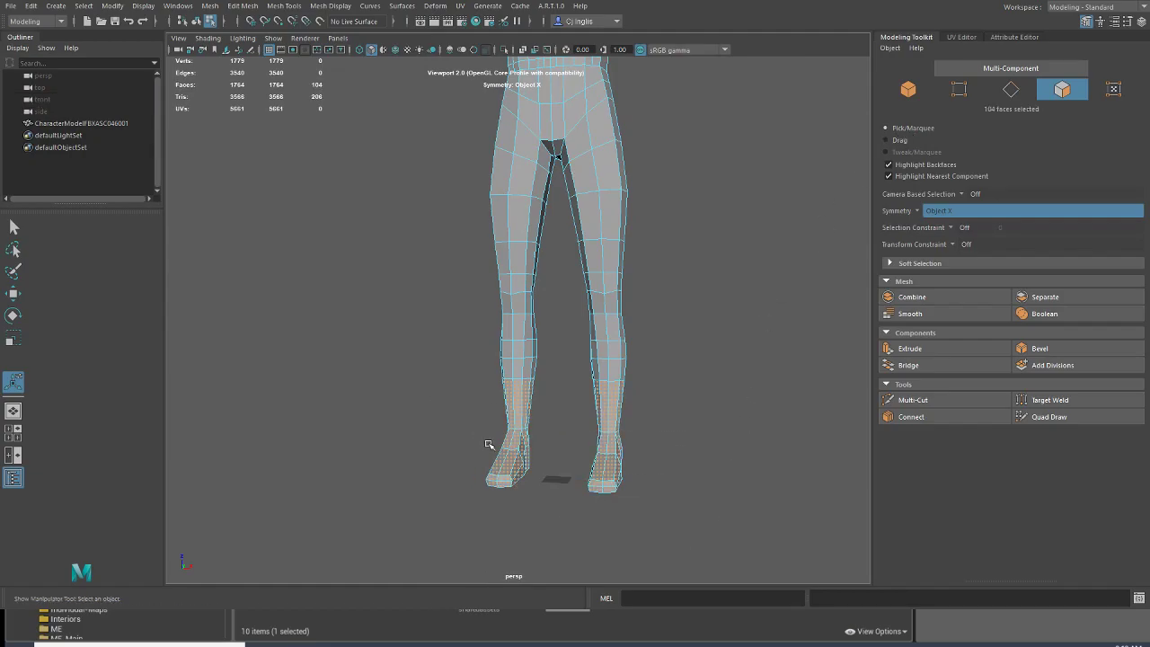
Step: Extrude the selected foot and shin faces outward by about 3.9 into boots and clear the face selection
click(935, 348)
alt+drag(558, 386, 661, 389)
drag(429, 396, 375, 415)
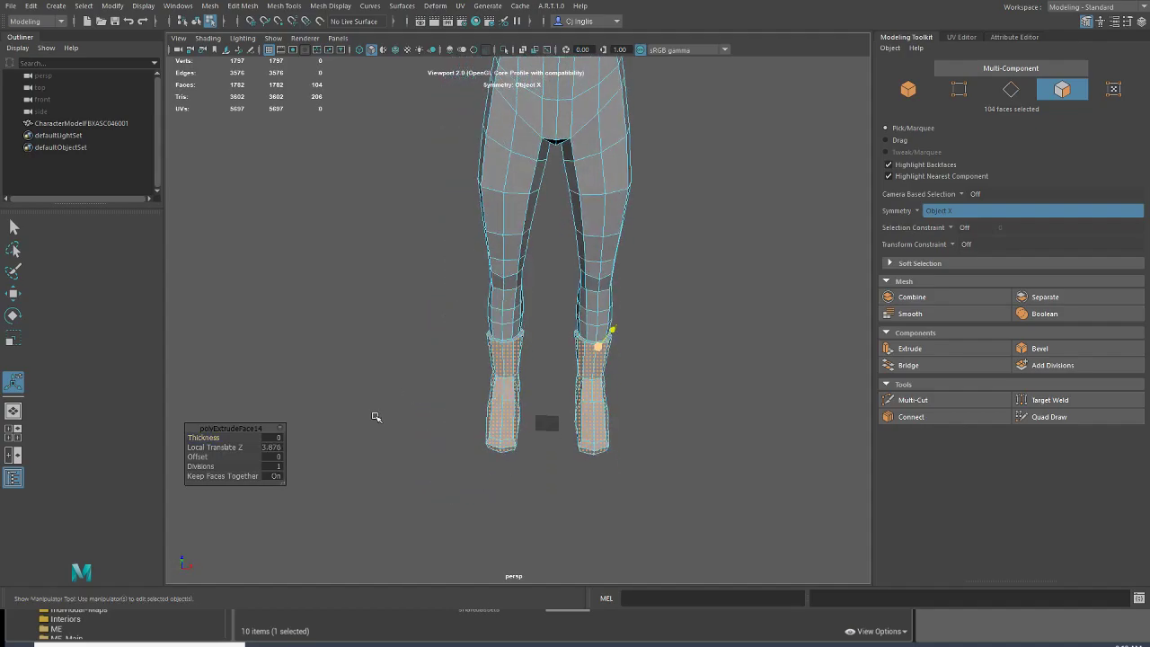
drag(77, 98, 78, 89)
scroll(508, 277, down, 3)
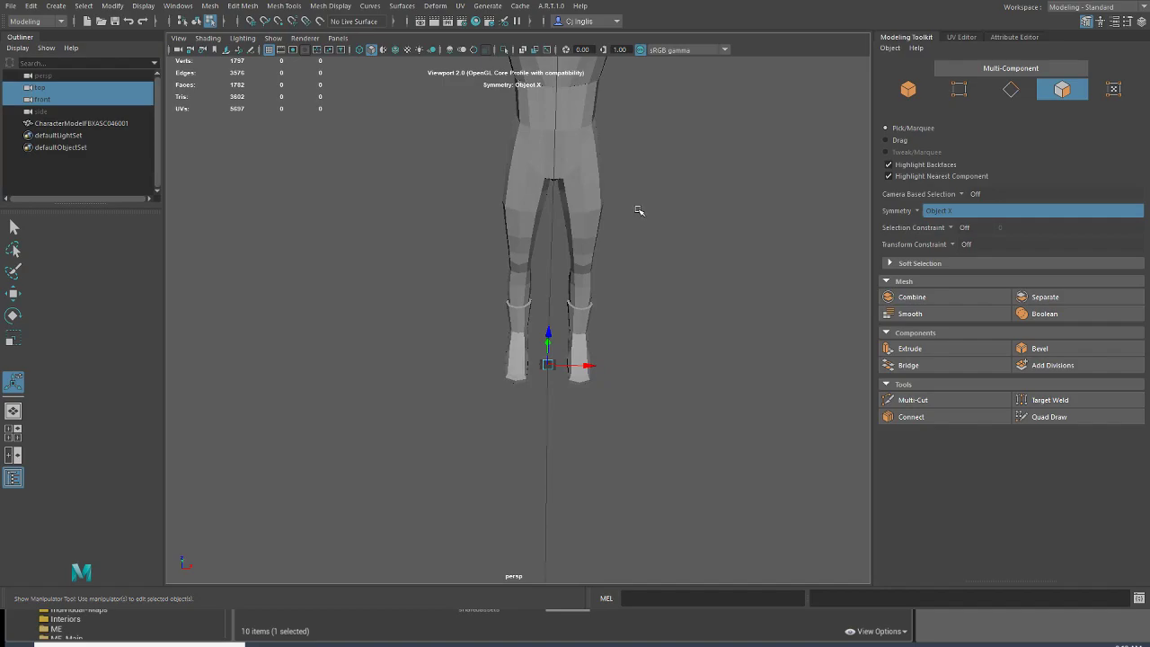
Step: Select the 200 faces covering the hips and both legs, from the waist down to the boot tops
alt+middle_drag(640, 210, 617, 467)
scroll(627, 401, up, 3)
alt+middle_drag(626, 402, 618, 326)
key(ctrl+z)
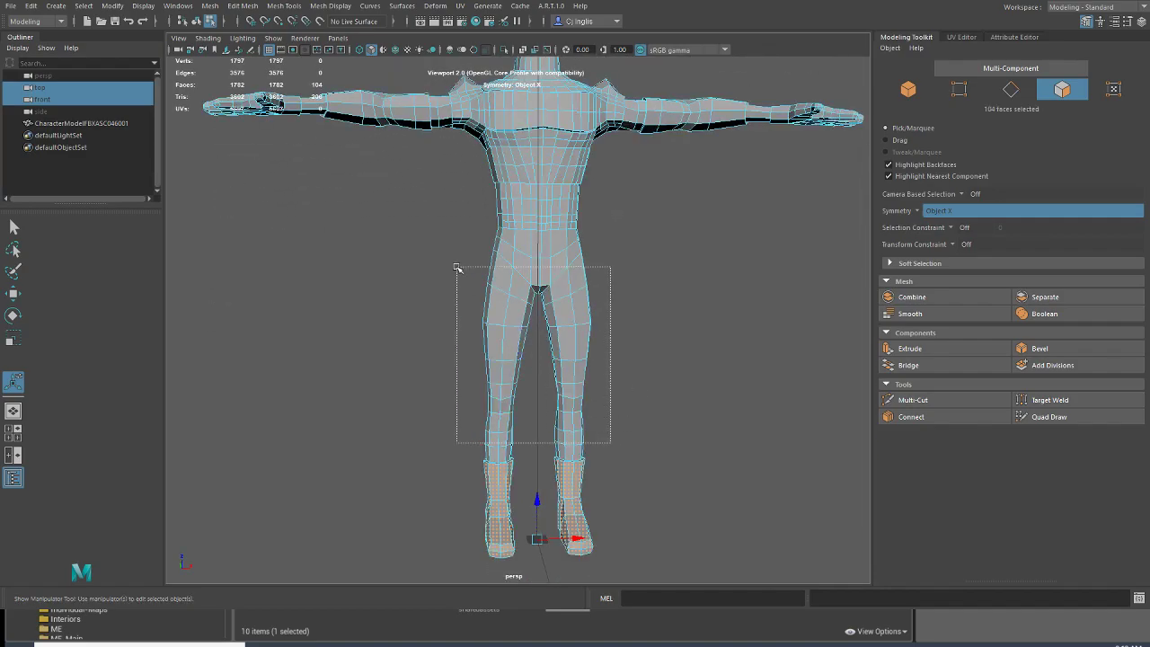
drag(456, 268, 456, 260)
drag(542, 357, 441, 243)
drag(608, 404, 446, 239)
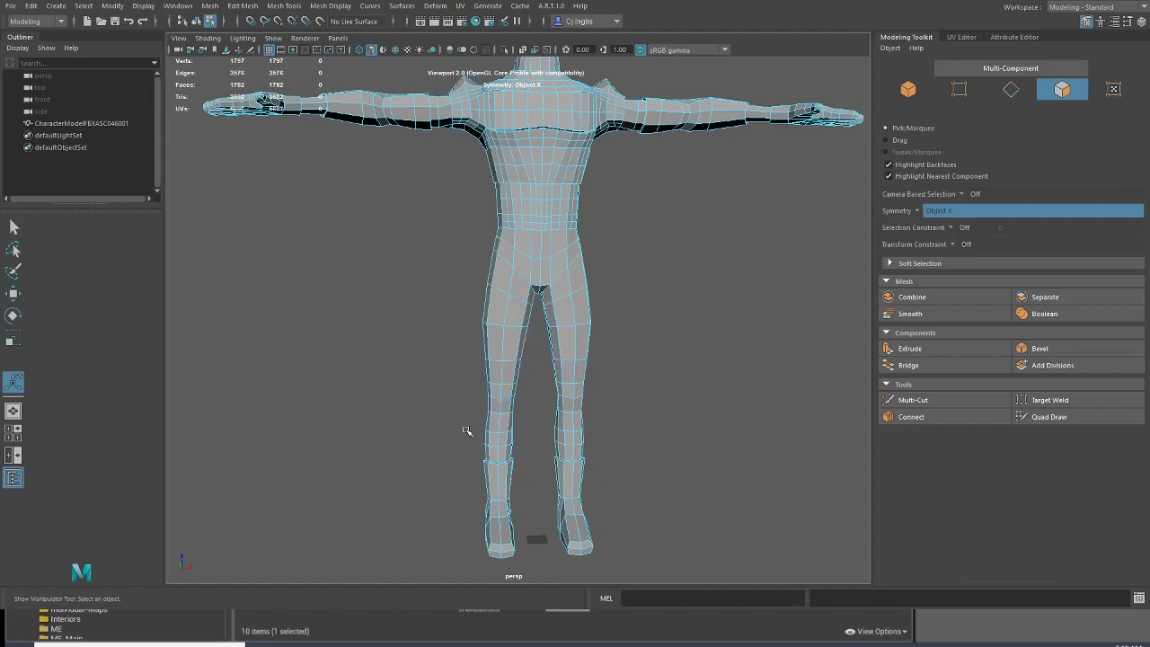
drag(459, 455, 680, 237)
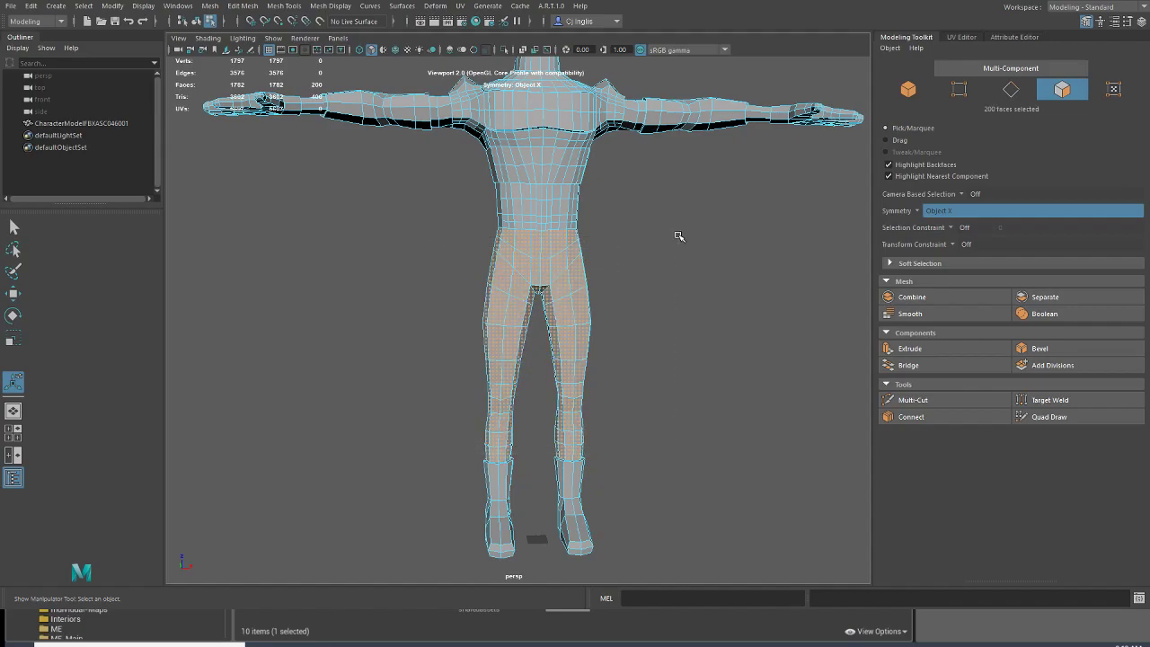
Step: Extrude the selected hip and leg faces outward into trousers and check them on the whole figure
alt+drag(561, 333, 705, 356)
scroll(626, 452, up, 4)
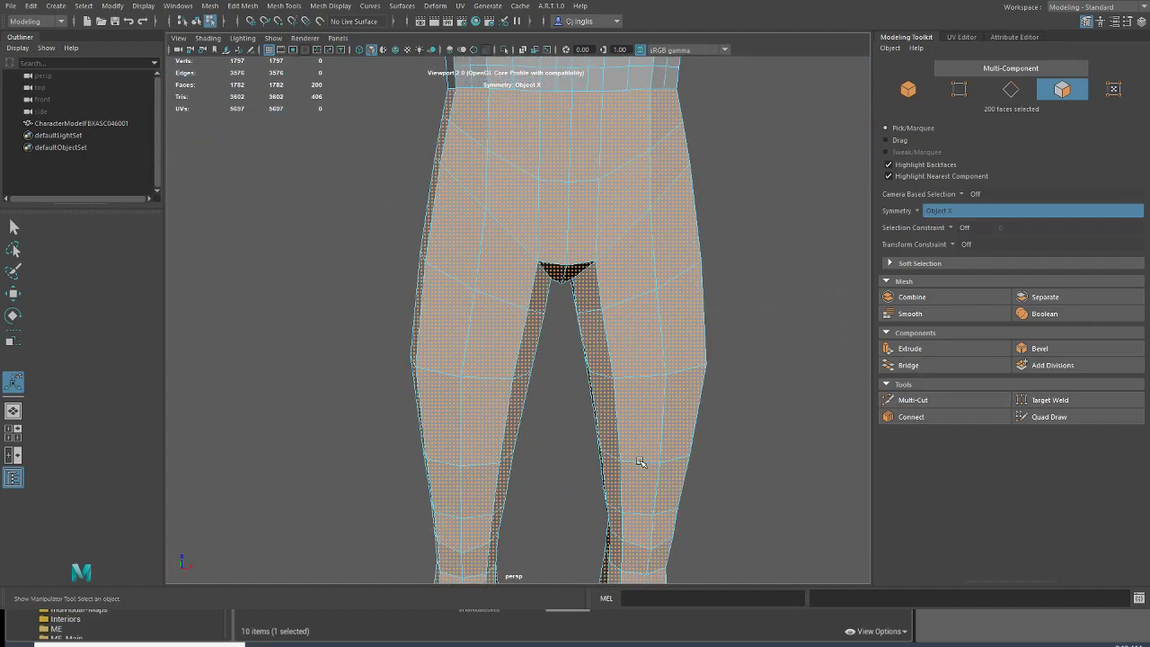
scroll(638, 460, down, 2)
click(965, 347)
alt+drag(600, 260, 545, 221)
click(126, 111)
alt+drag(629, 270, 673, 278)
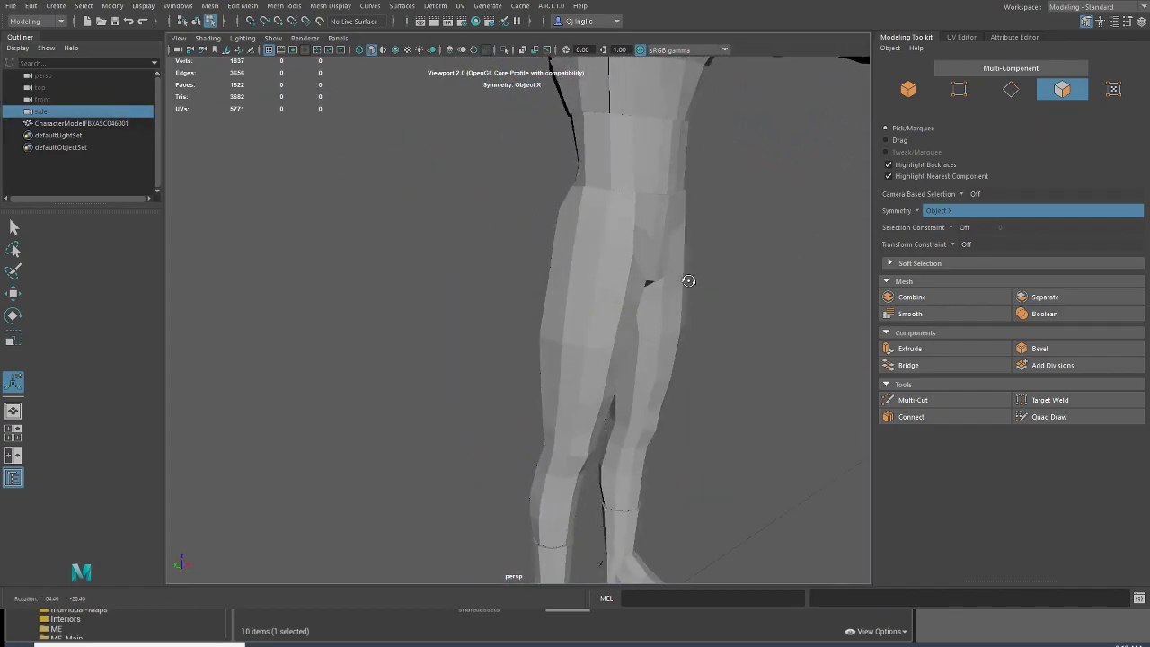
scroll(658, 293, down, 2)
scroll(654, 334, down, 4)
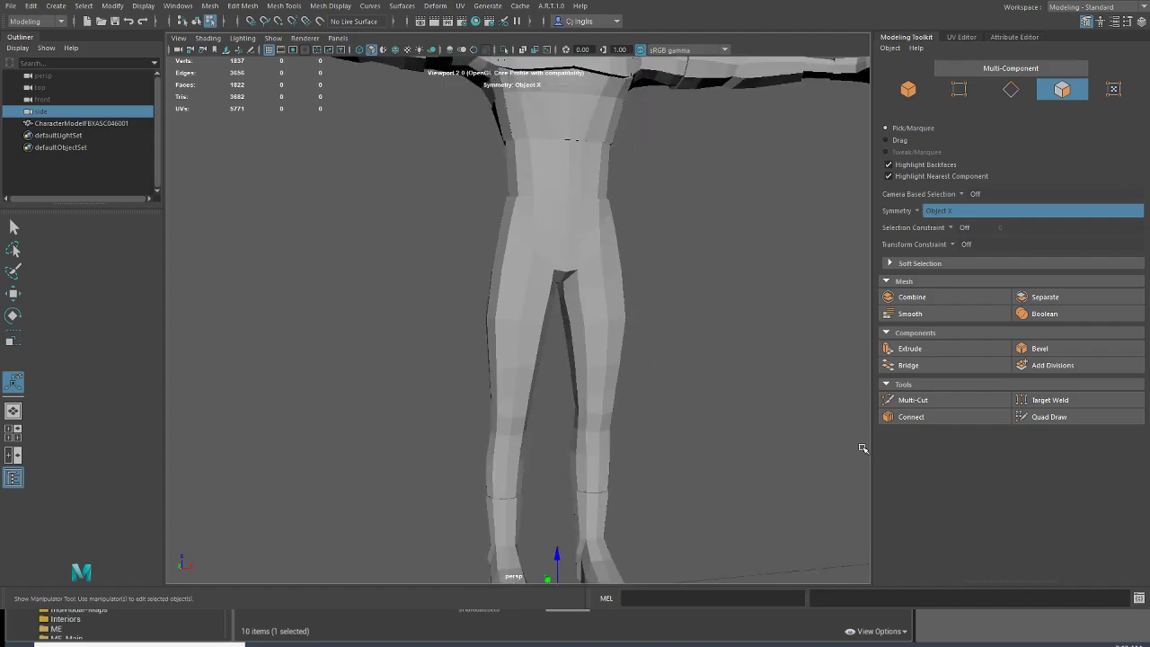
scroll(601, 295, up, 3)
scroll(542, 461, up, 3)
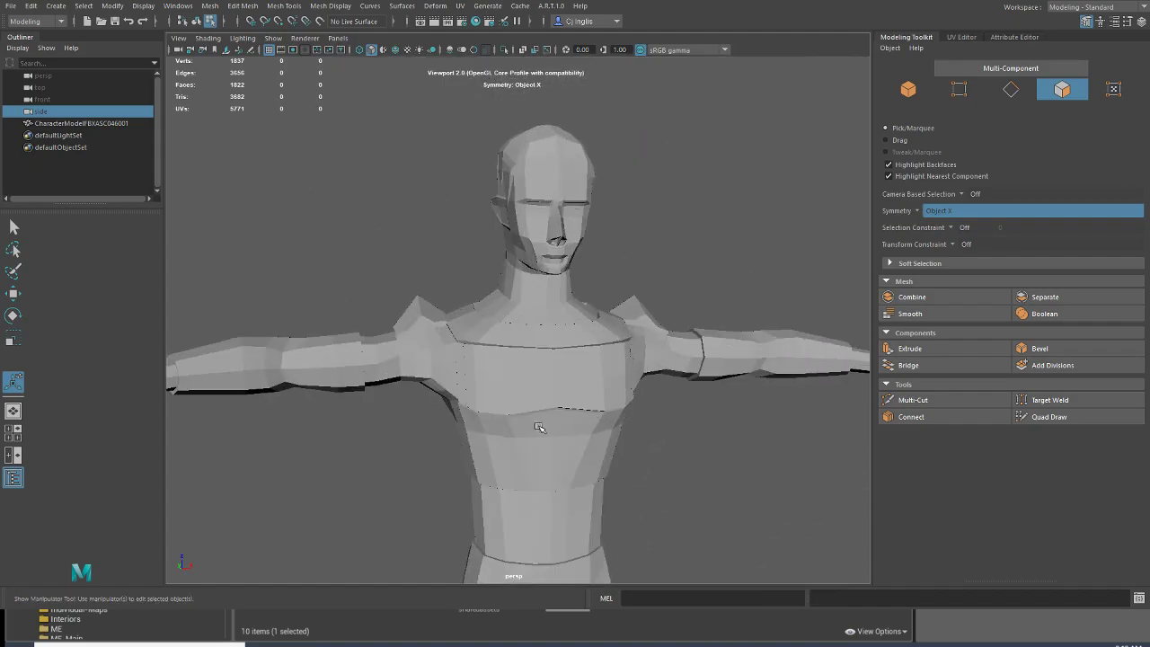